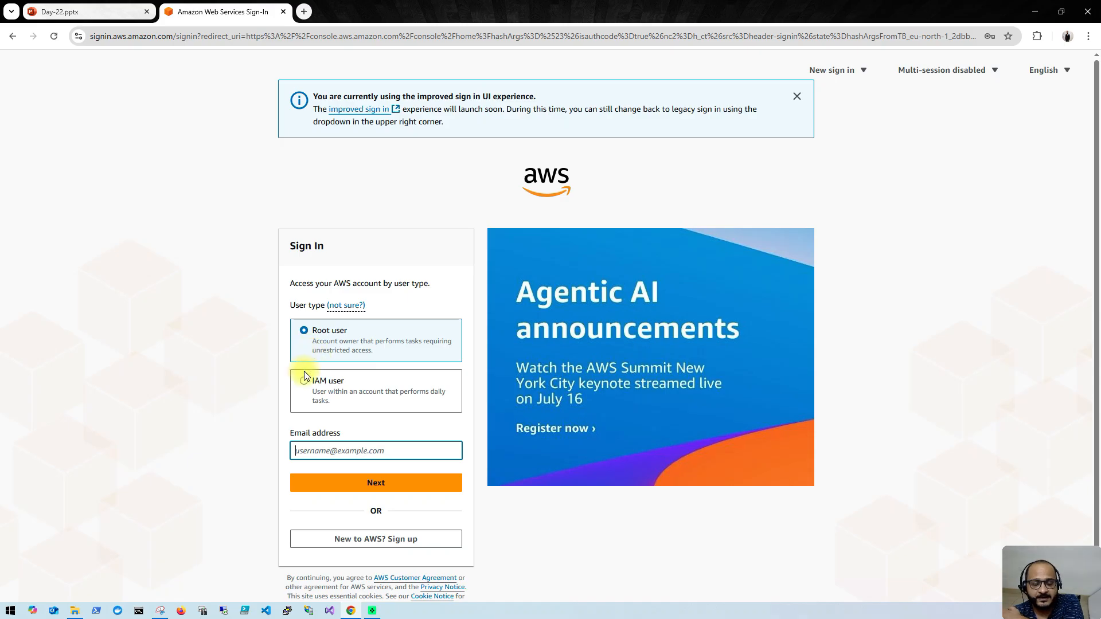
Sign in as the root user with the saved email and password, then enter the MFA code
click(342, 452)
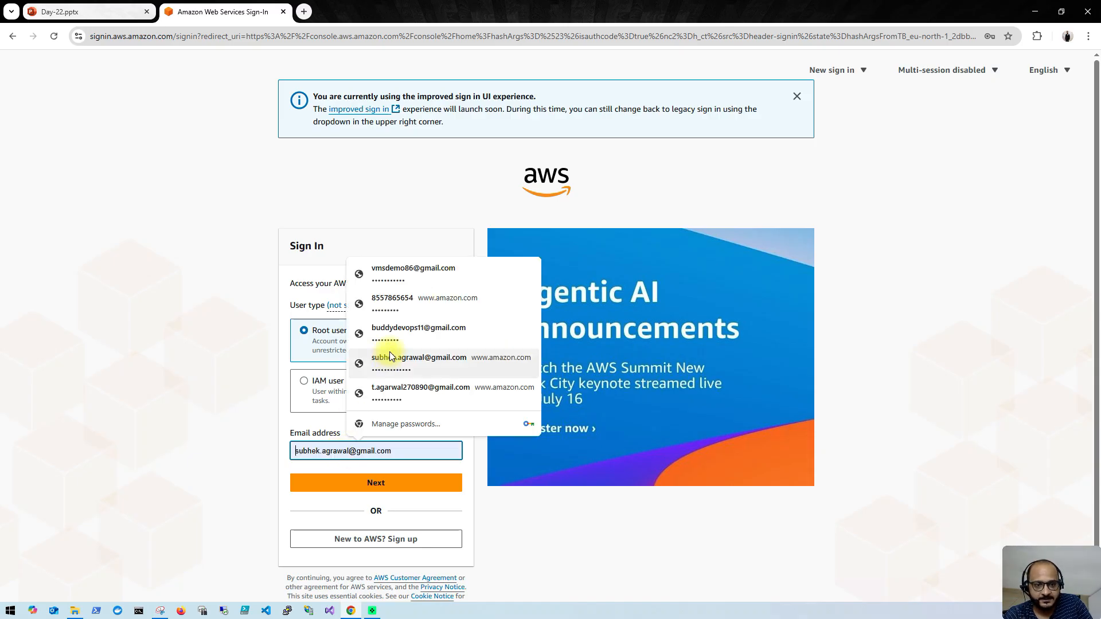
click(429, 277)
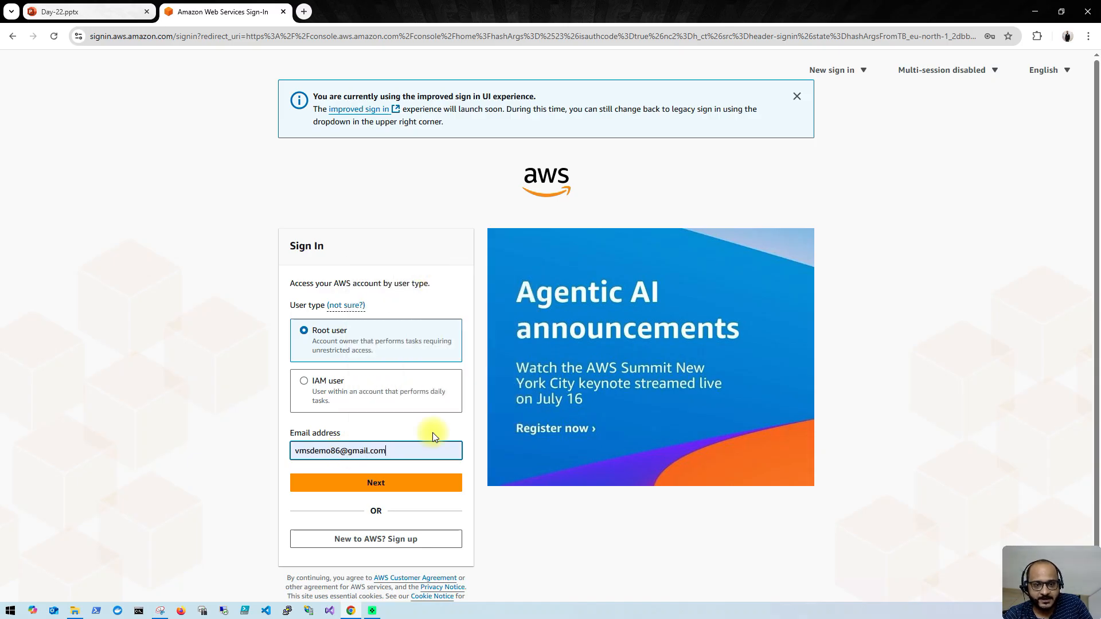
click(398, 483)
click(344, 343)
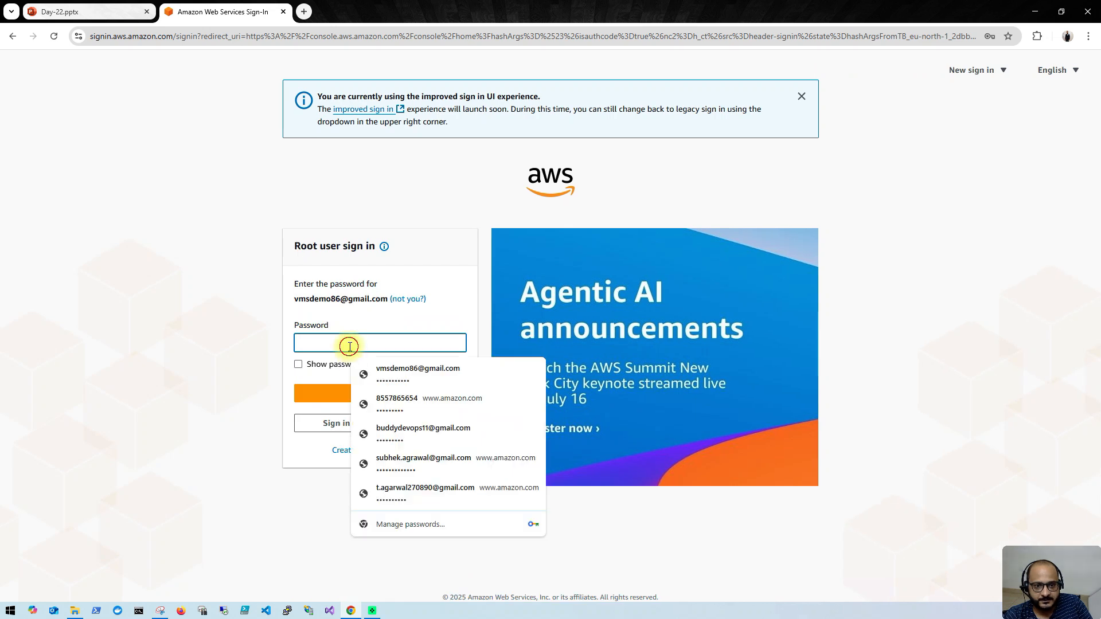
click(388, 364)
click(363, 391)
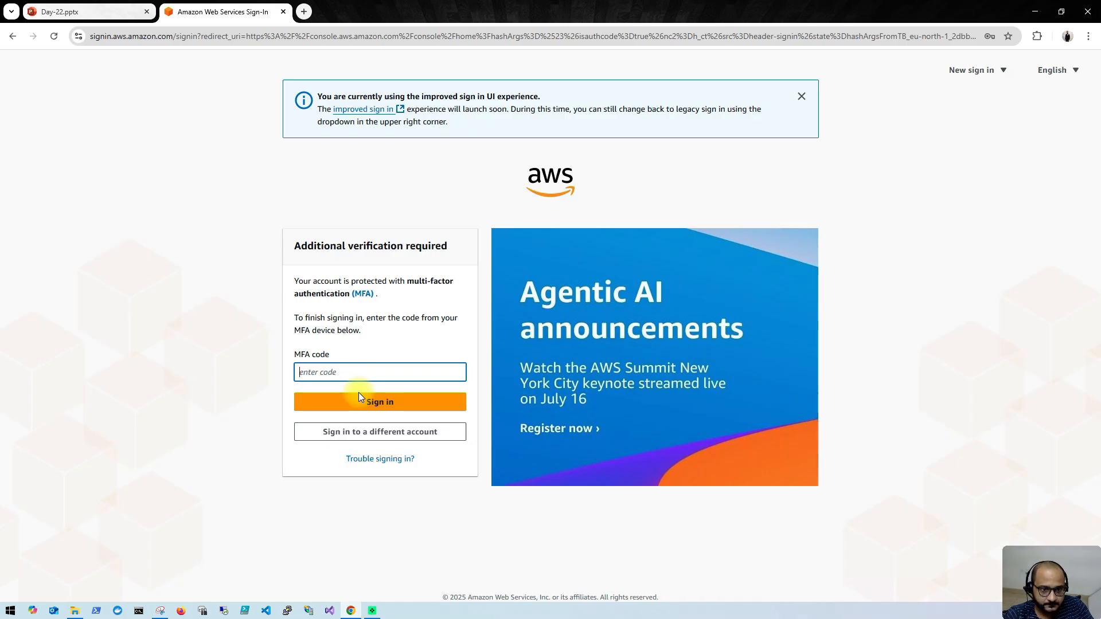
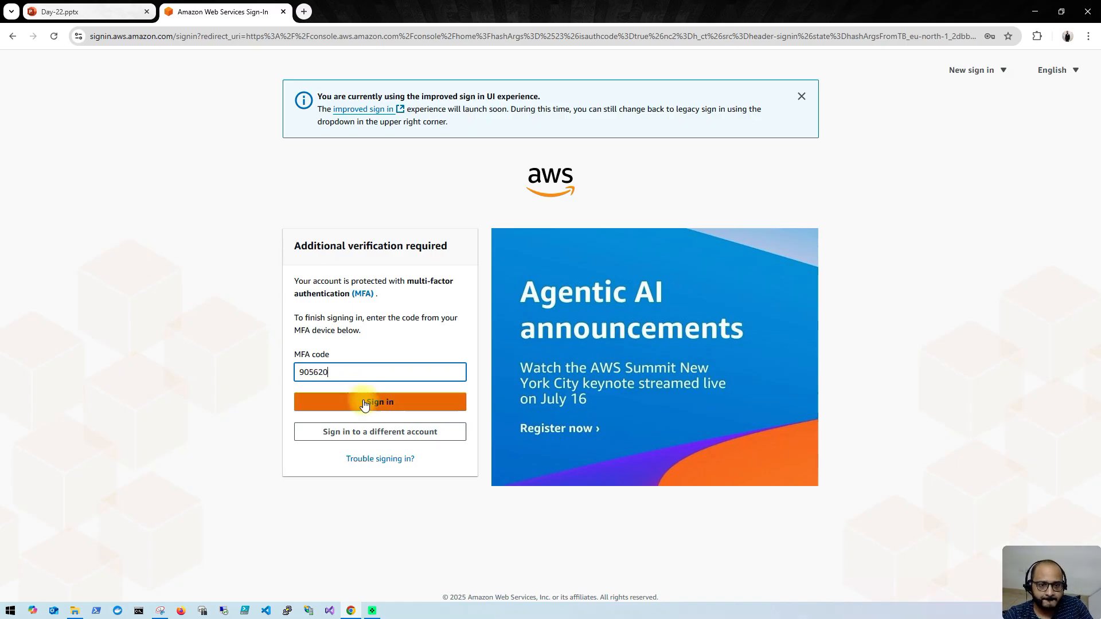
click(363, 405)
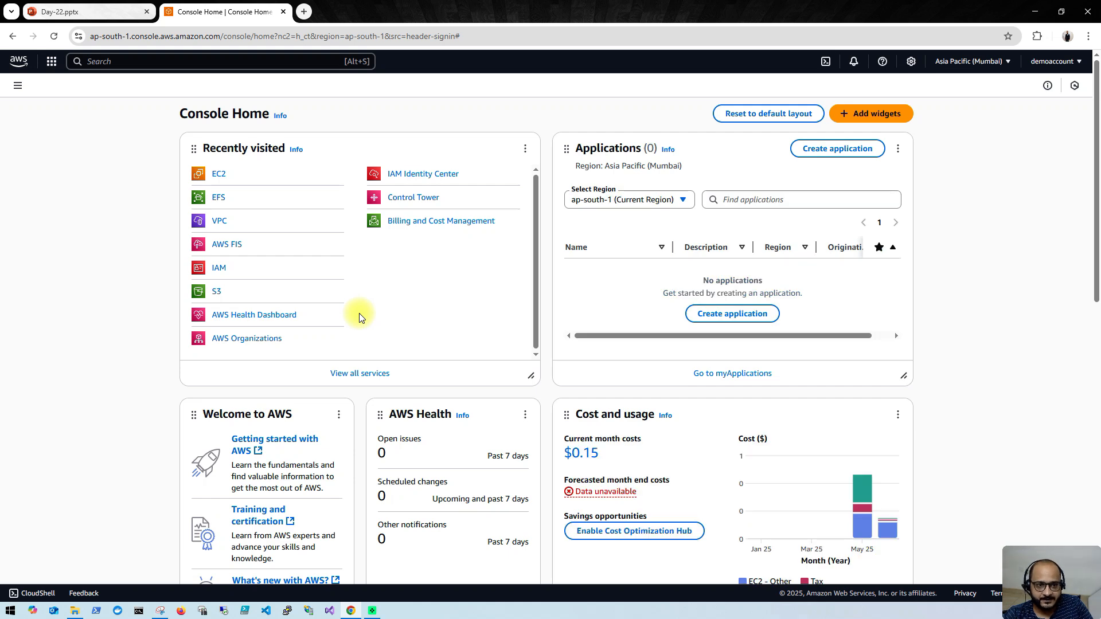
Open the VPC console and list Your VPCs, including my-vpc
click(216, 224)
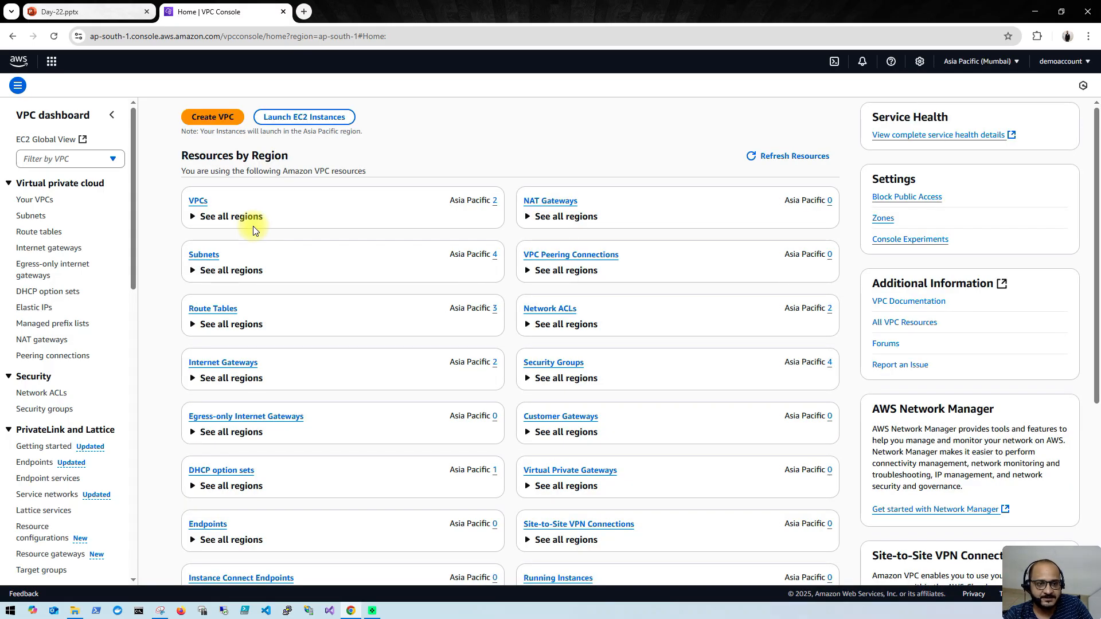
click(200, 201)
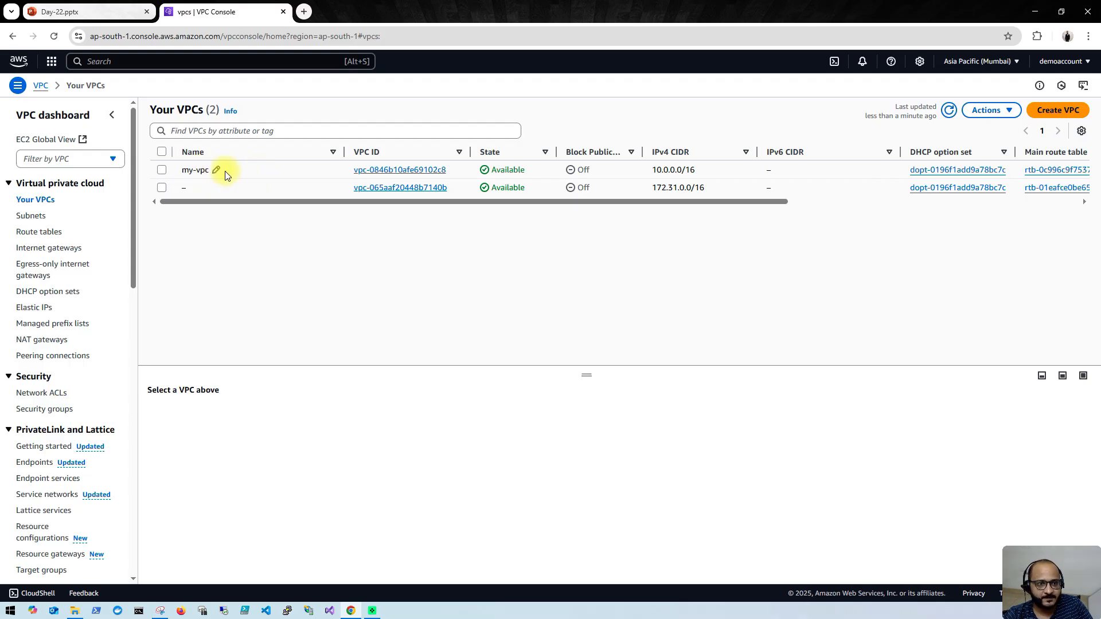
click(51, 60)
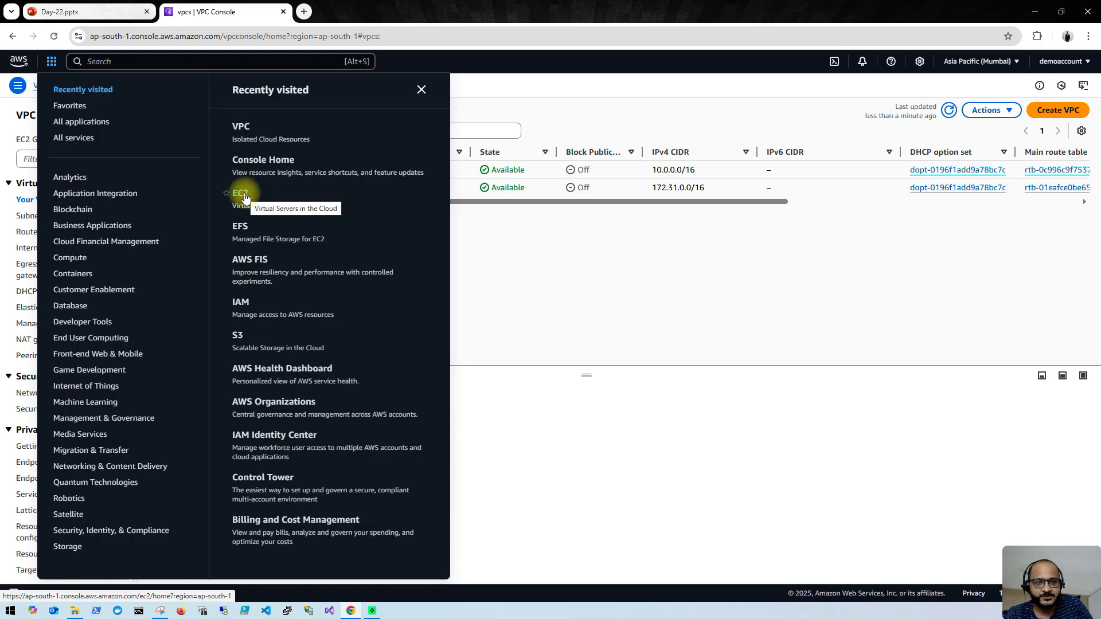
click(544, 252)
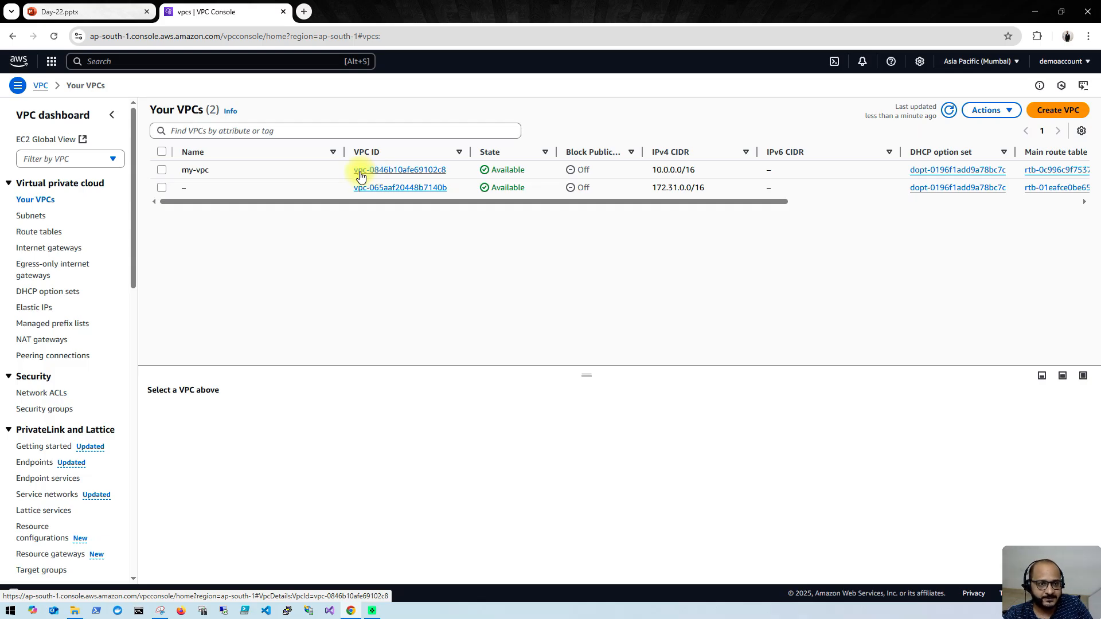
Switch to the EC2 console and start launching a new instance
click(53, 63)
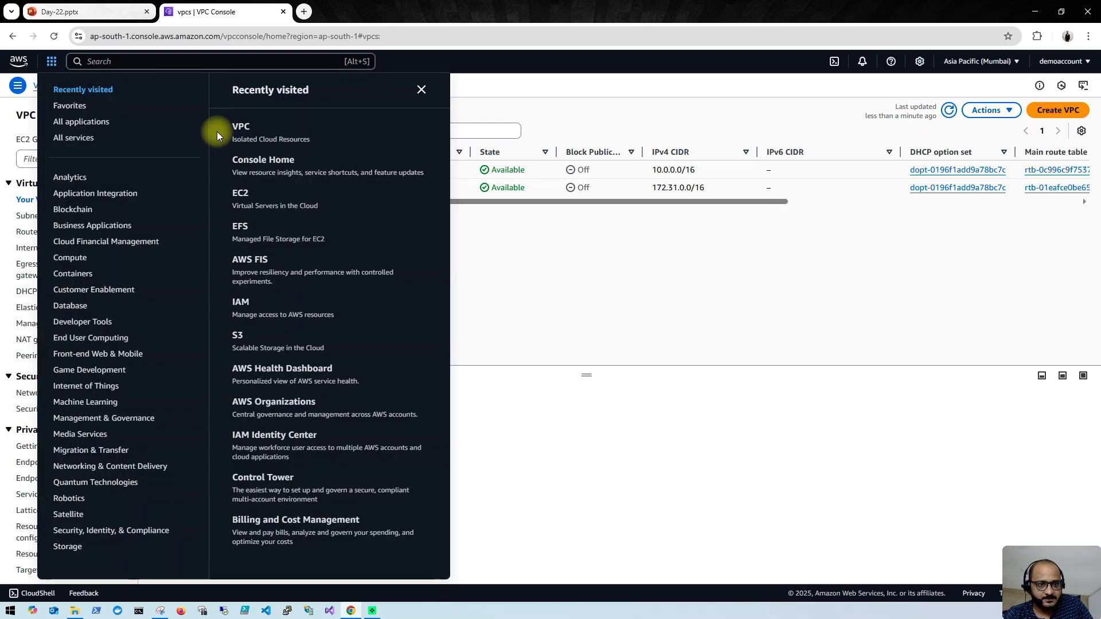
click(242, 193)
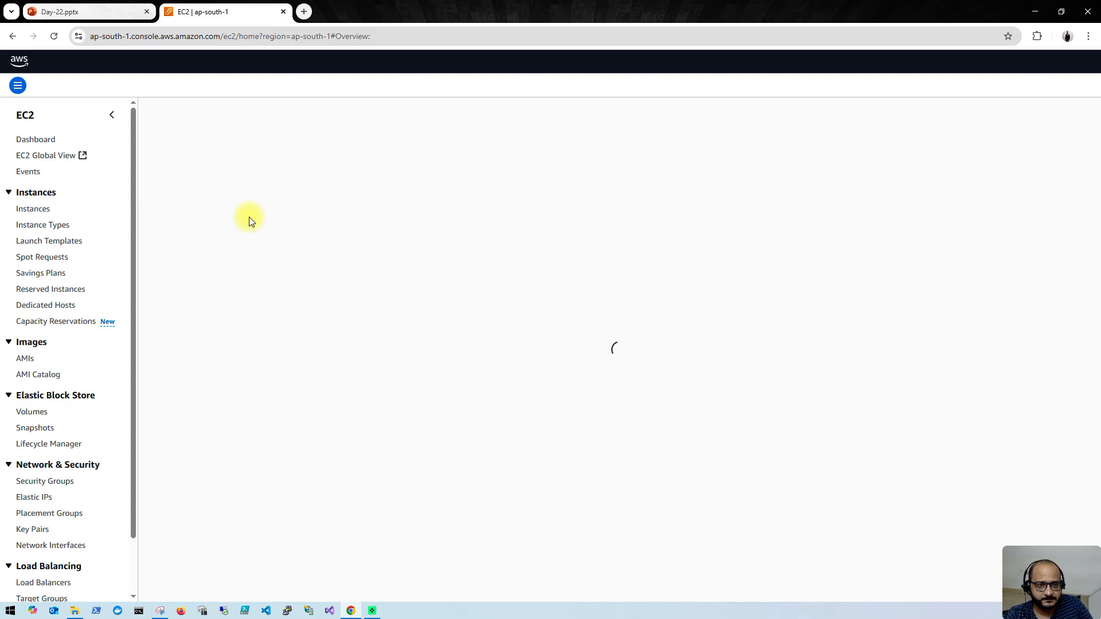
click(842, 237)
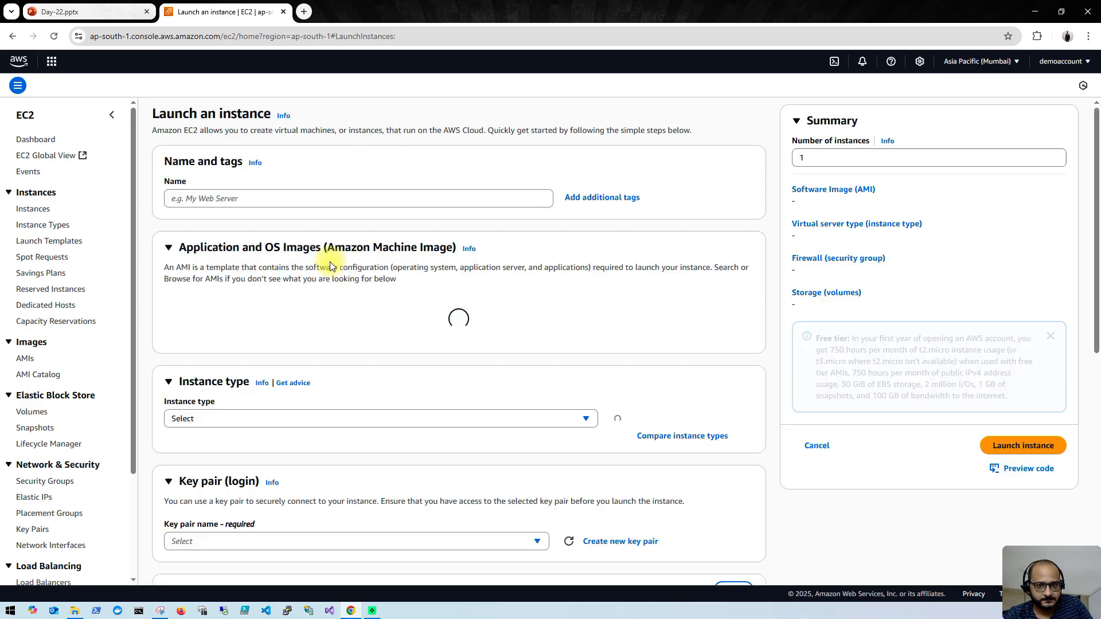
Name the new instance test-ec2 and choose the Ubuntu Server 24.04 LTS image
click(218, 195)
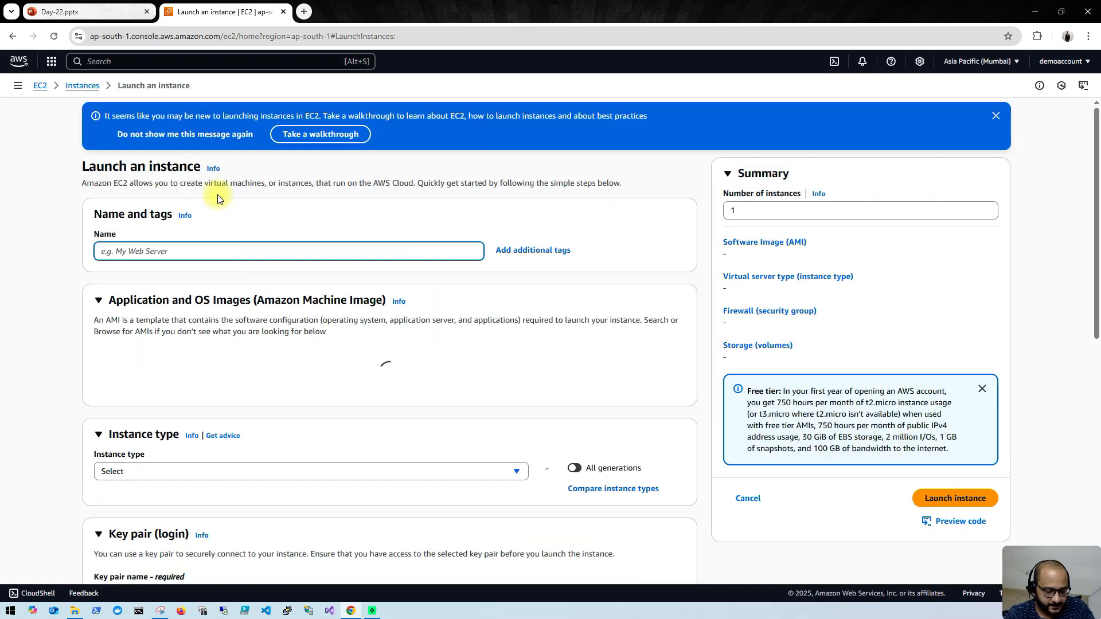
text(test)
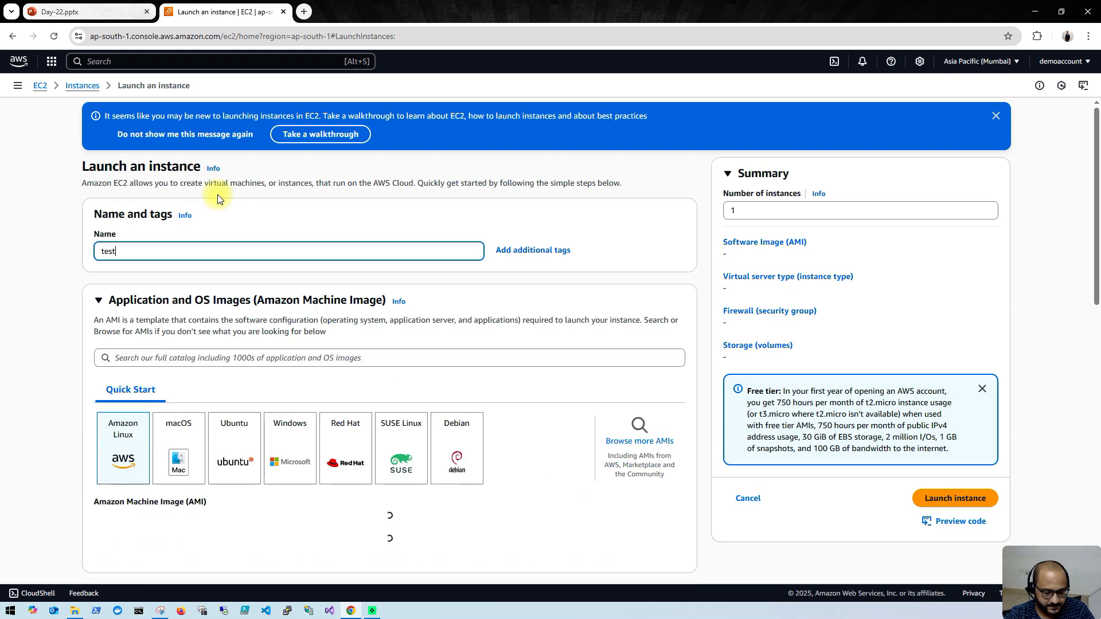
text(-ec2)
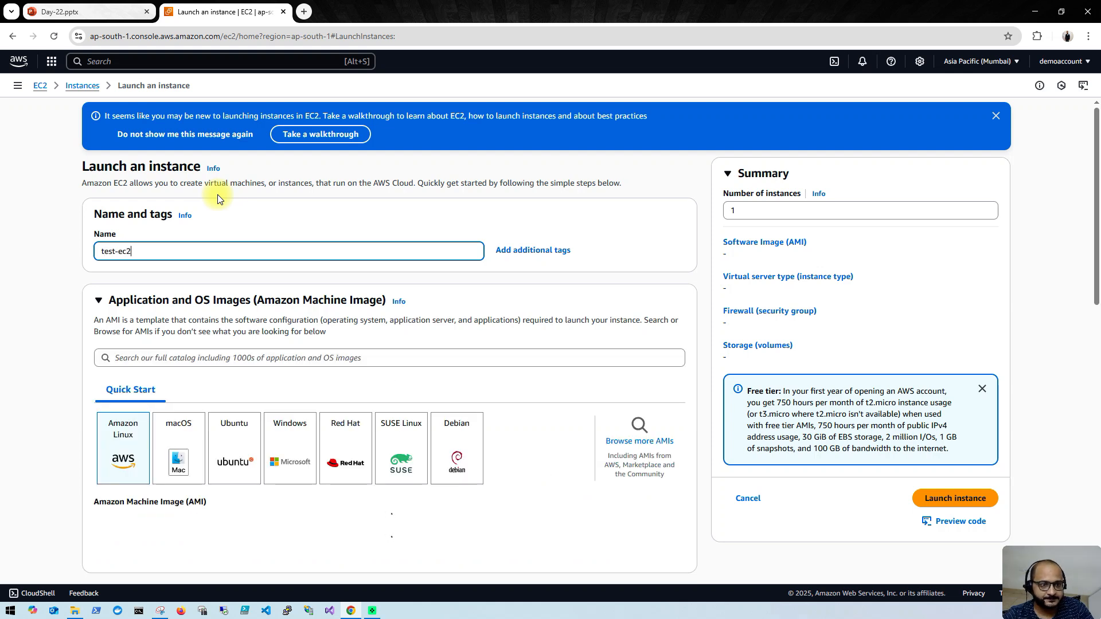
click(243, 453)
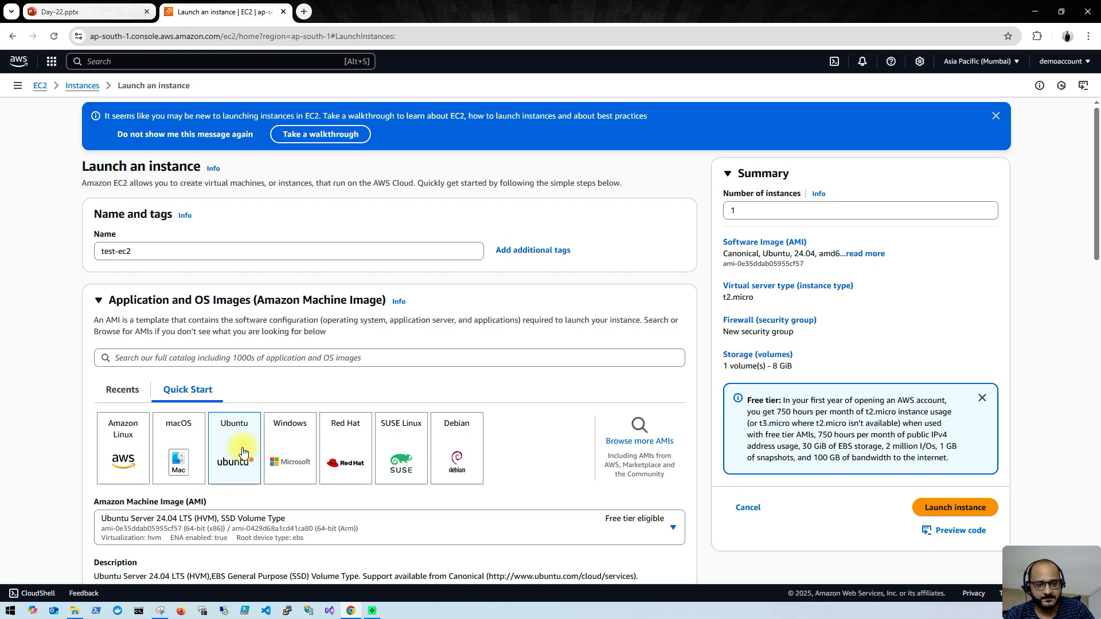
scroll(243, 453, down, 2)
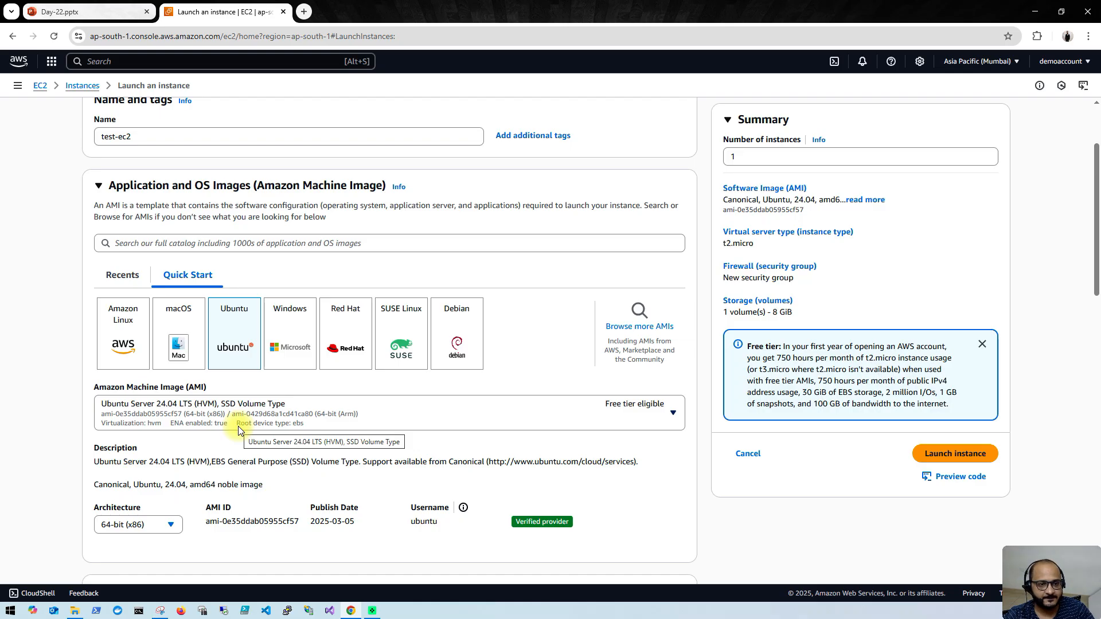
scroll(238, 429, down, 4)
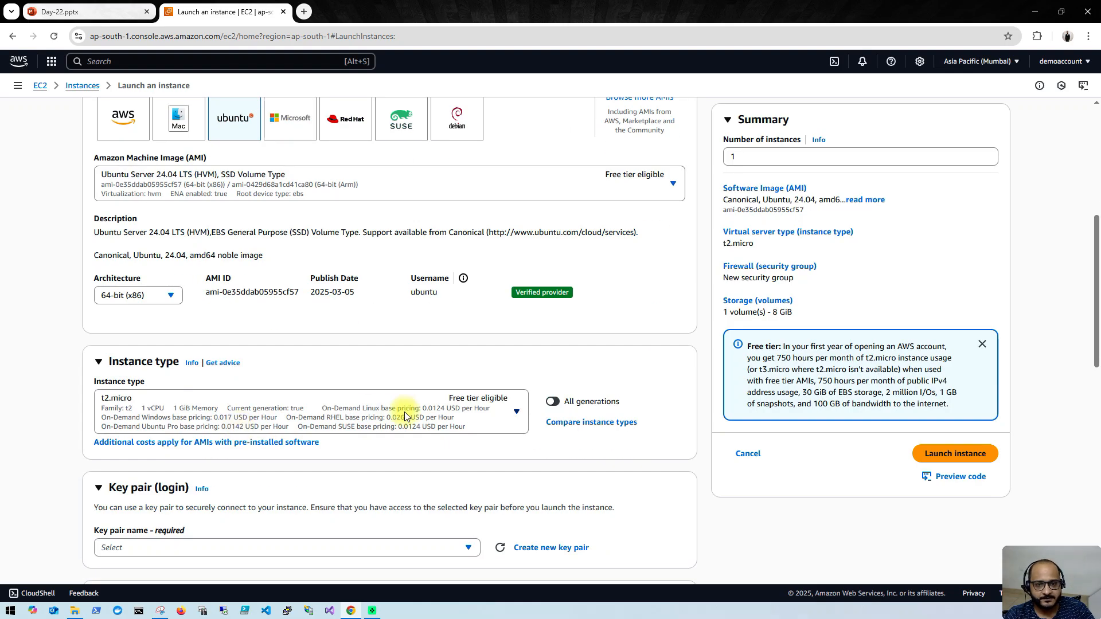
scroll(403, 437, down, 4)
Create and download a new key pair named mykeypair
click(542, 319)
click(452, 245)
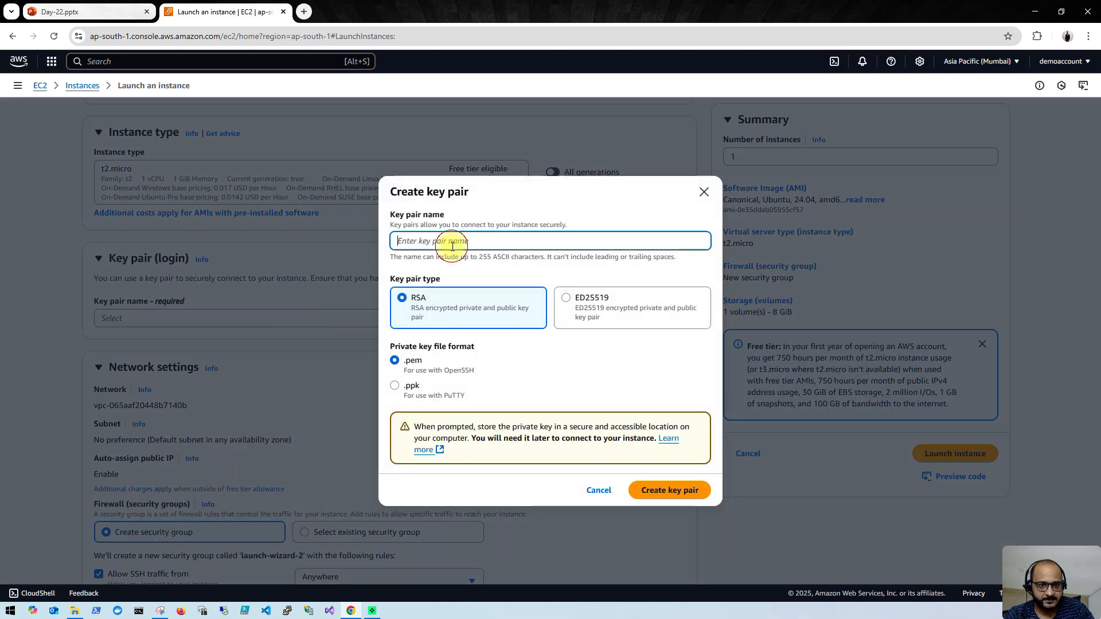
text(my)
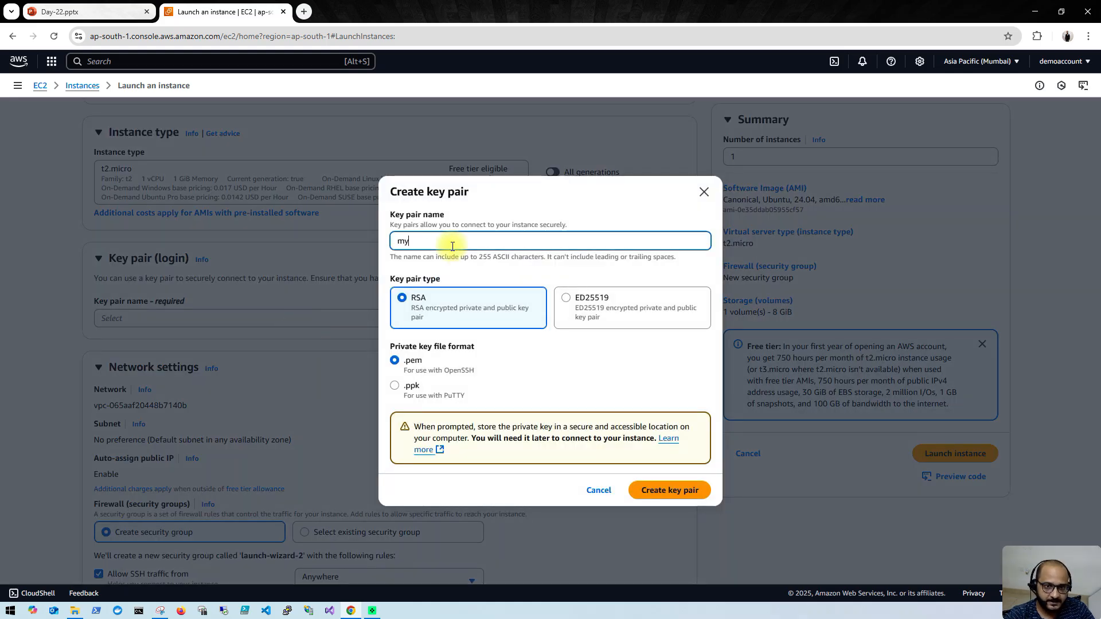
text(keypair)
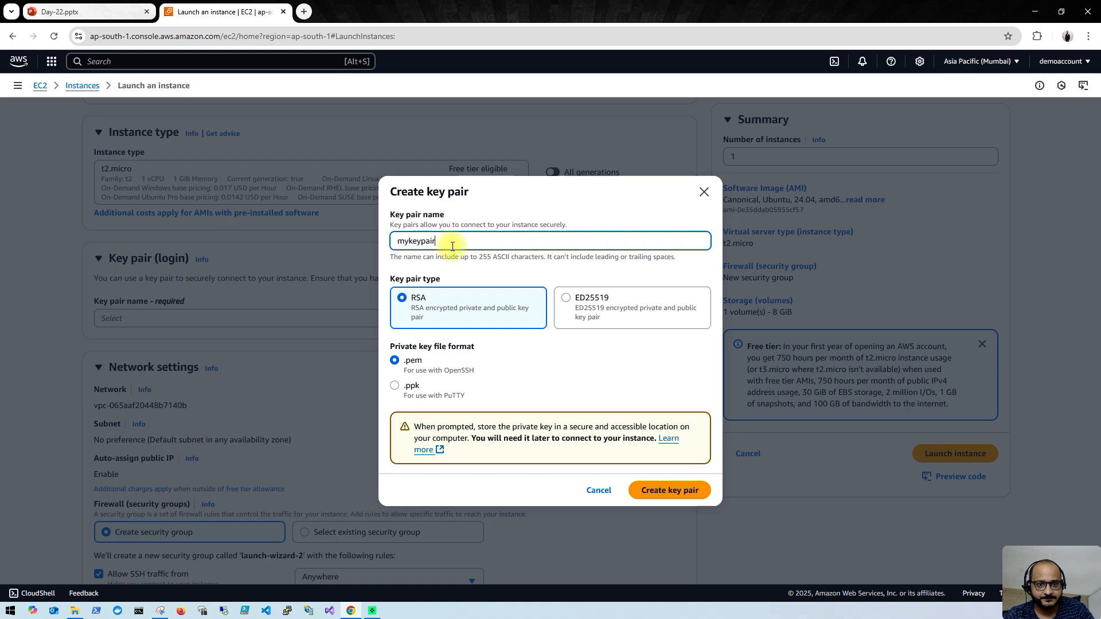
click(670, 491)
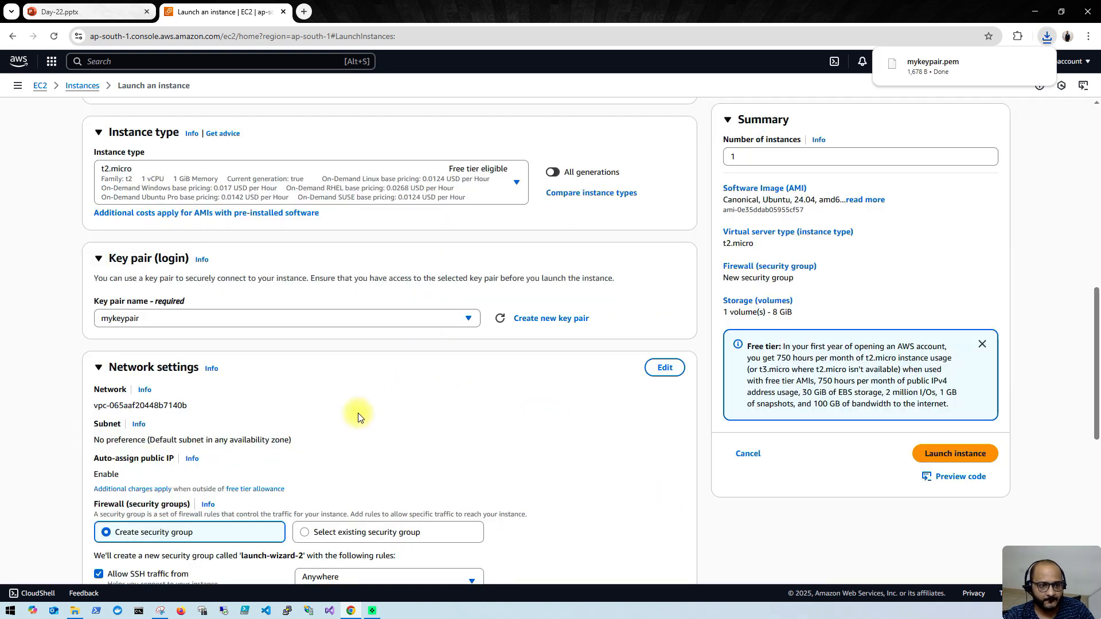
Place the instance in my-vpc's public-subnet with auto-assign public IP set to Enable
click(664, 369)
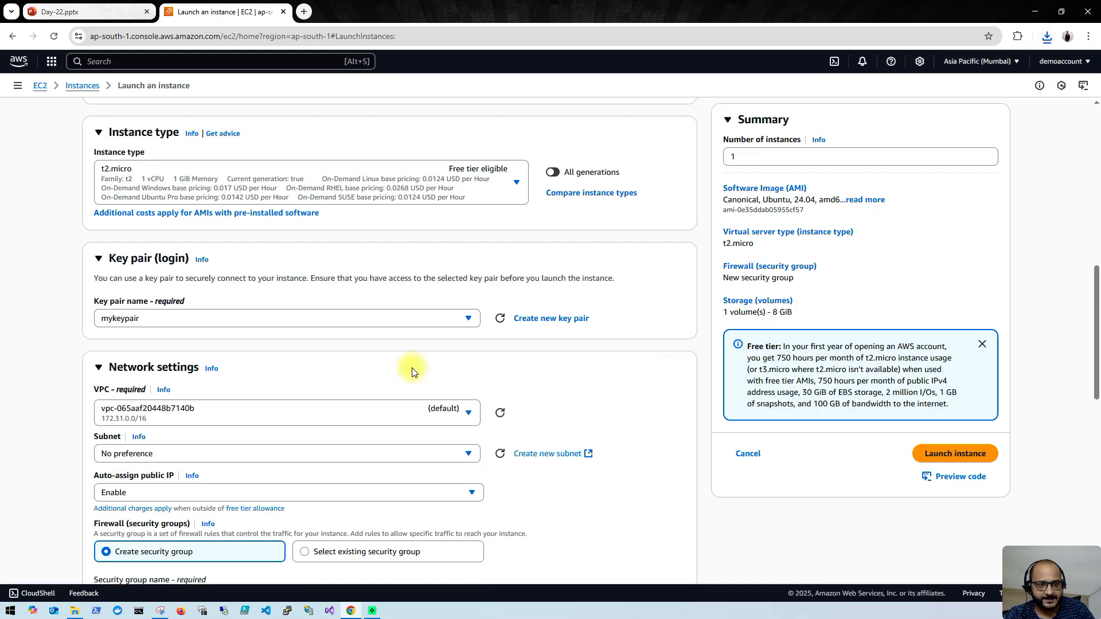
click(465, 412)
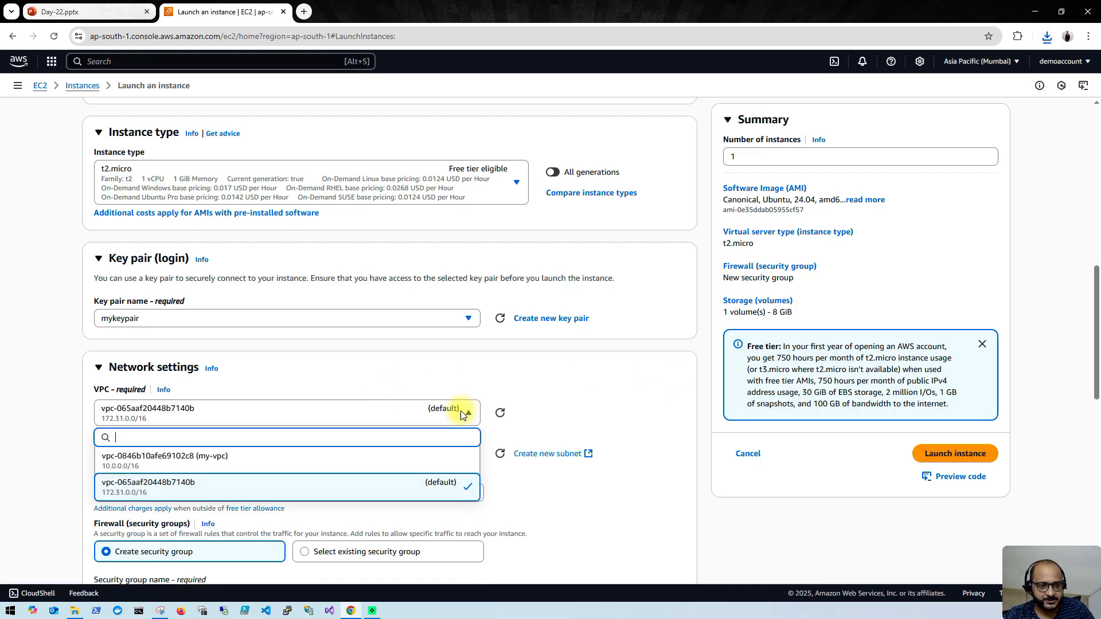
click(326, 454)
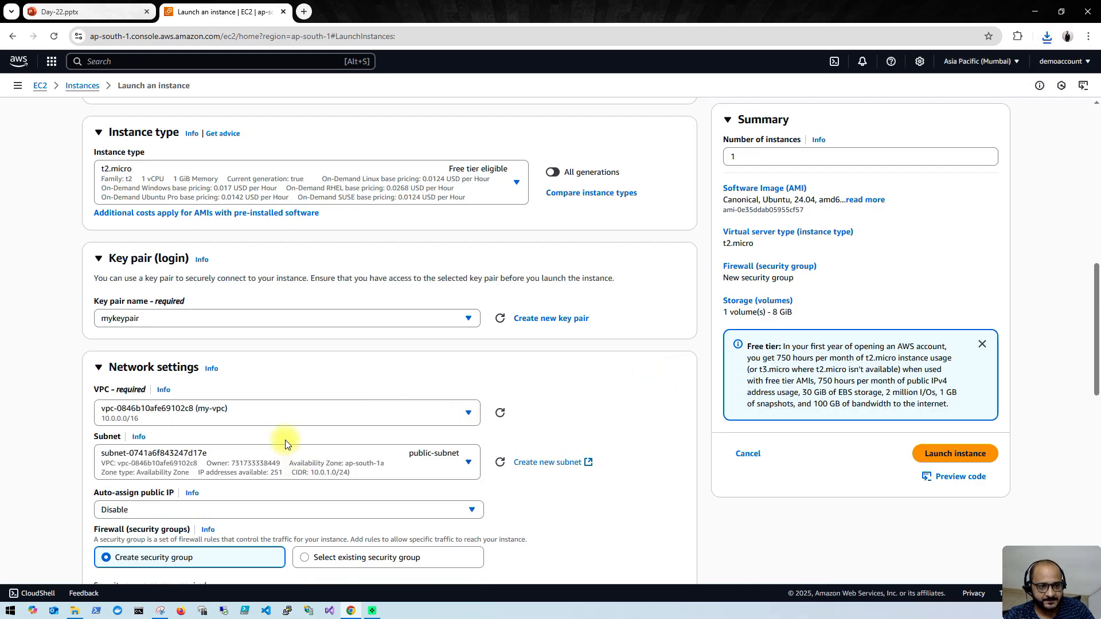
scroll(295, 451, down, 2)
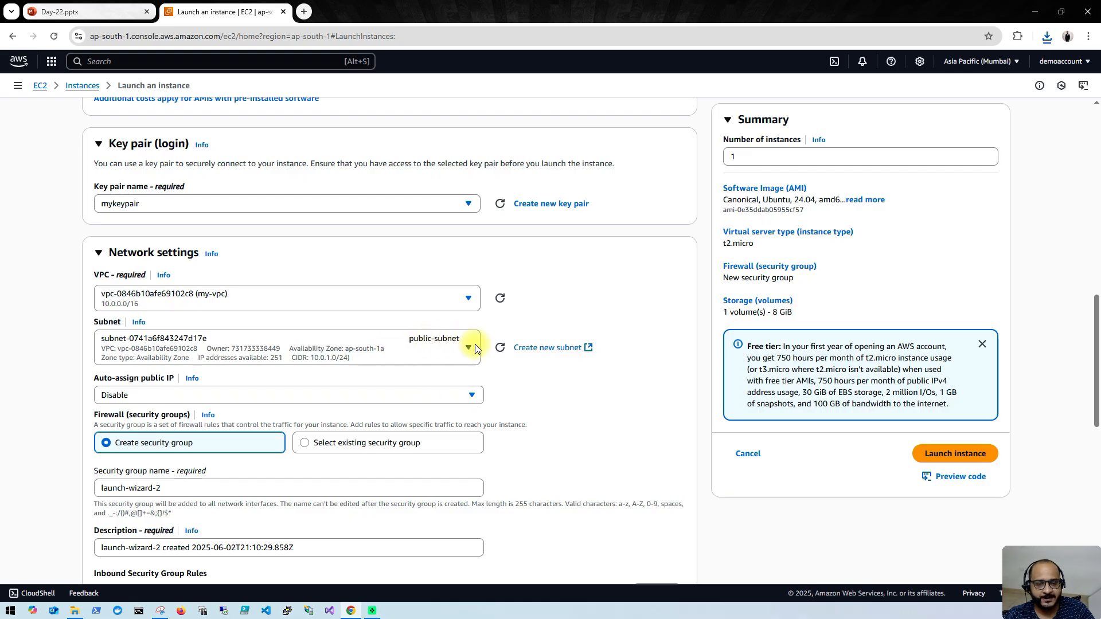
scroll(402, 344, down, 1)
click(224, 339)
click(223, 358)
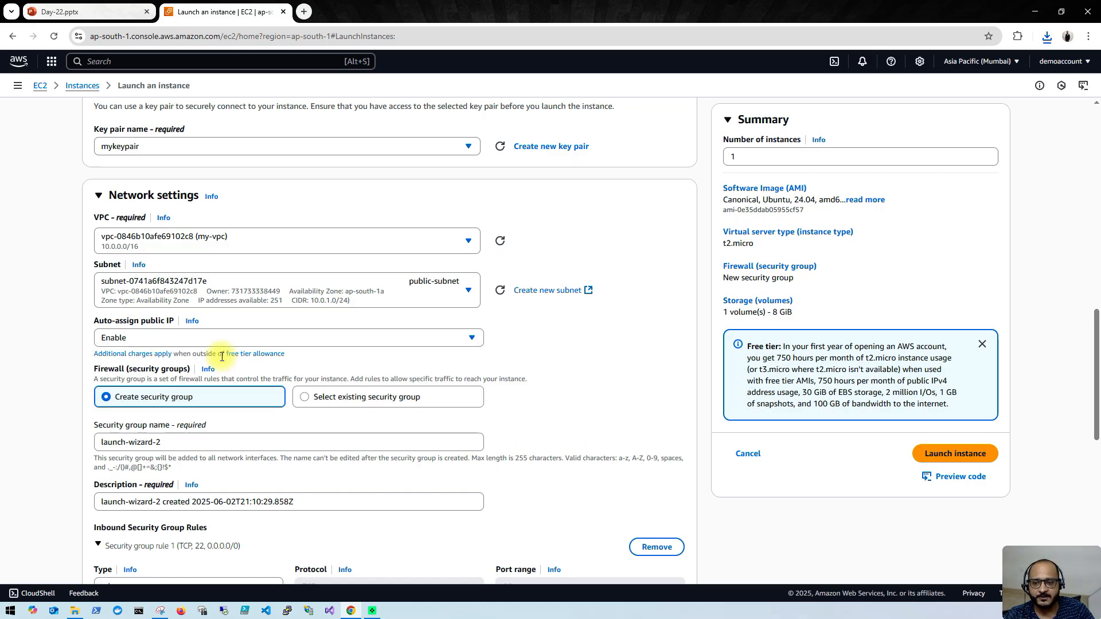
Rename the new security group to test-sgw and launch the test-ec2 instance
scroll(222, 357, down, 3)
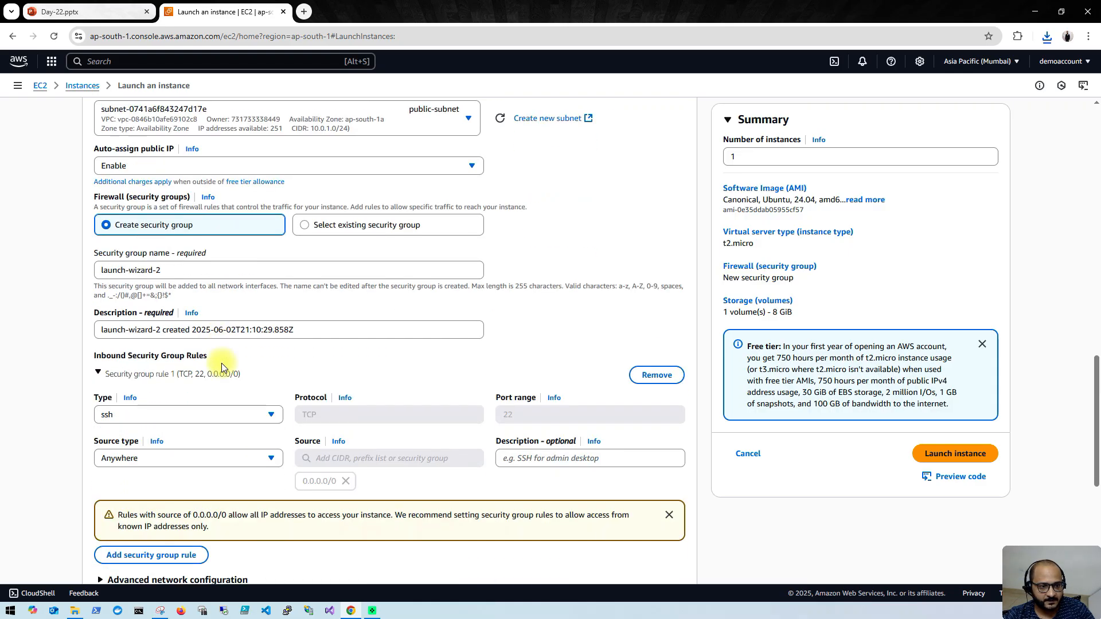
scroll(223, 367, down, 1)
scroll(223, 367, down, 2)
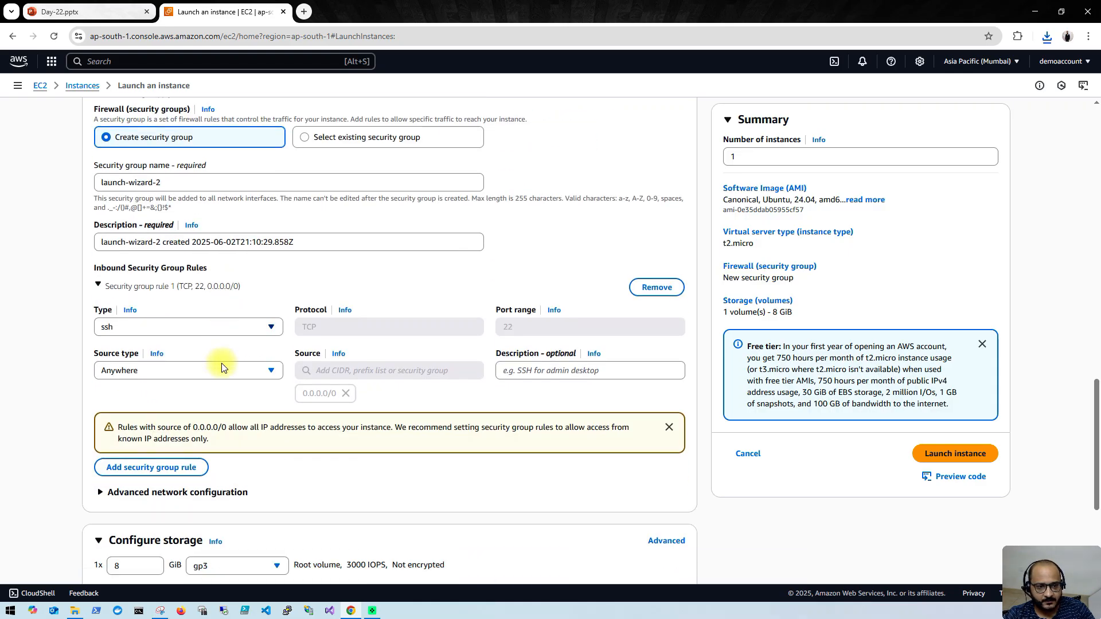
scroll(227, 364, down, 3)
scroll(393, 407, up, 5)
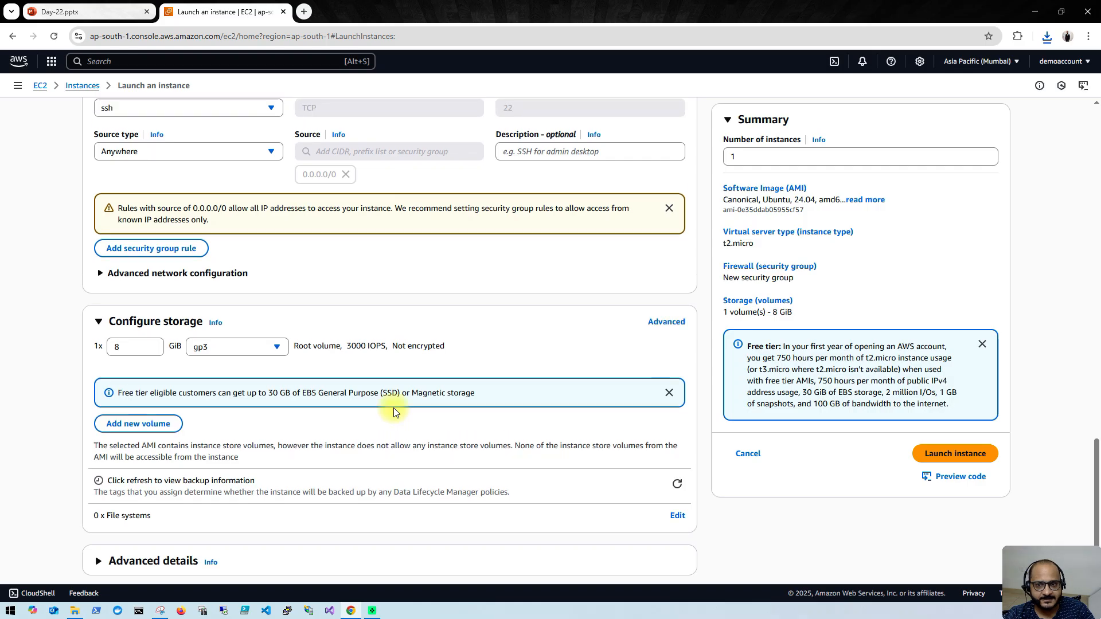
scroll(393, 408, up, 1)
drag(190, 295, 55, 297)
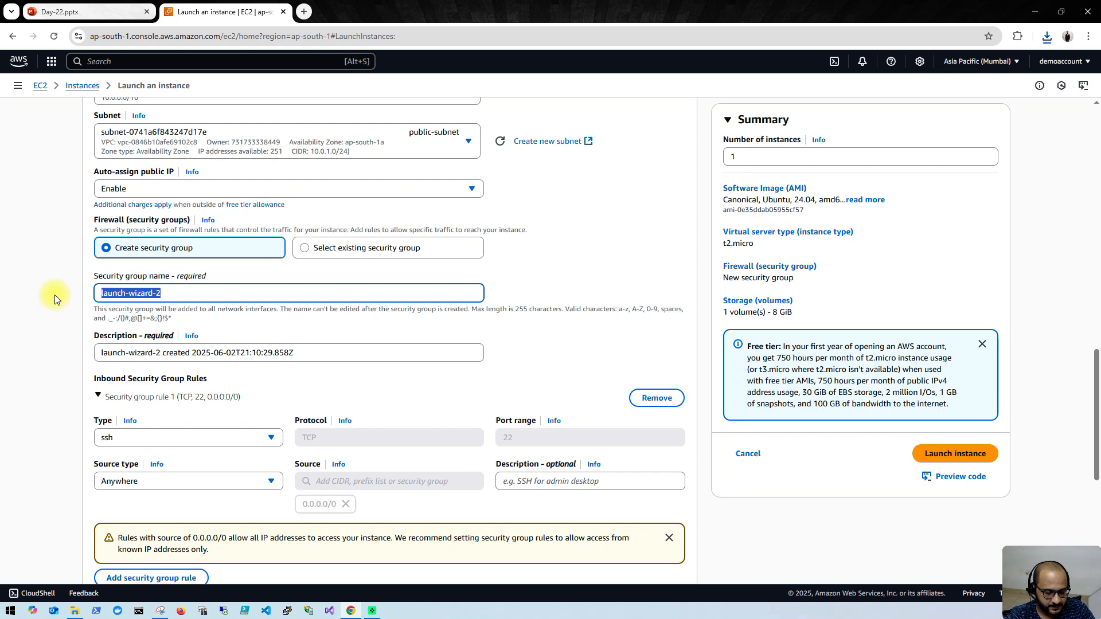
text(tes)
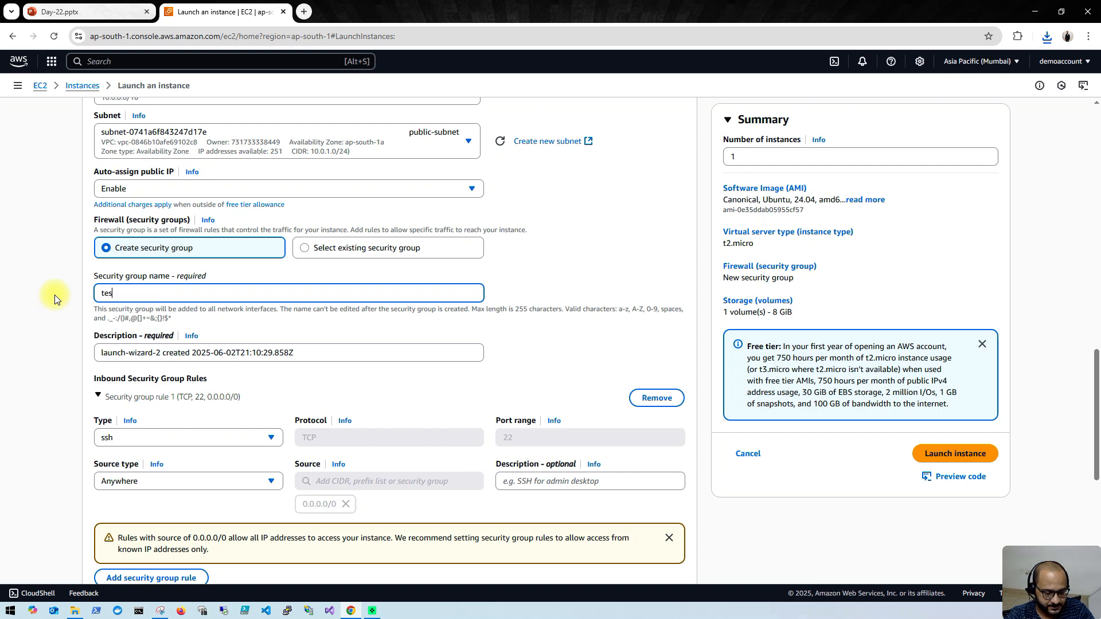
text(t-sgw)
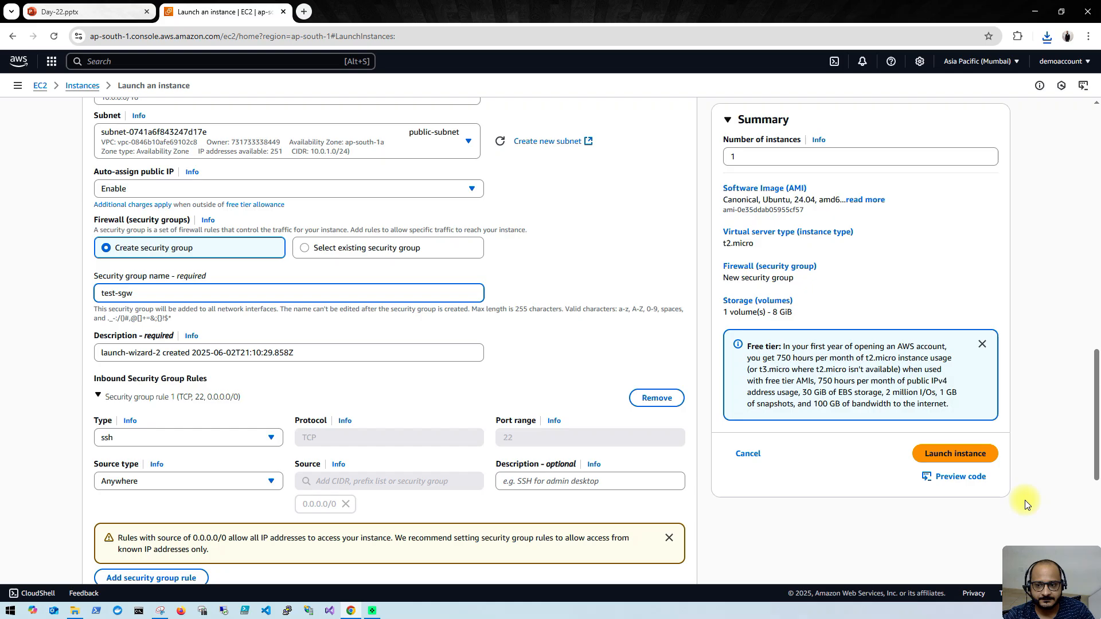
click(991, 459)
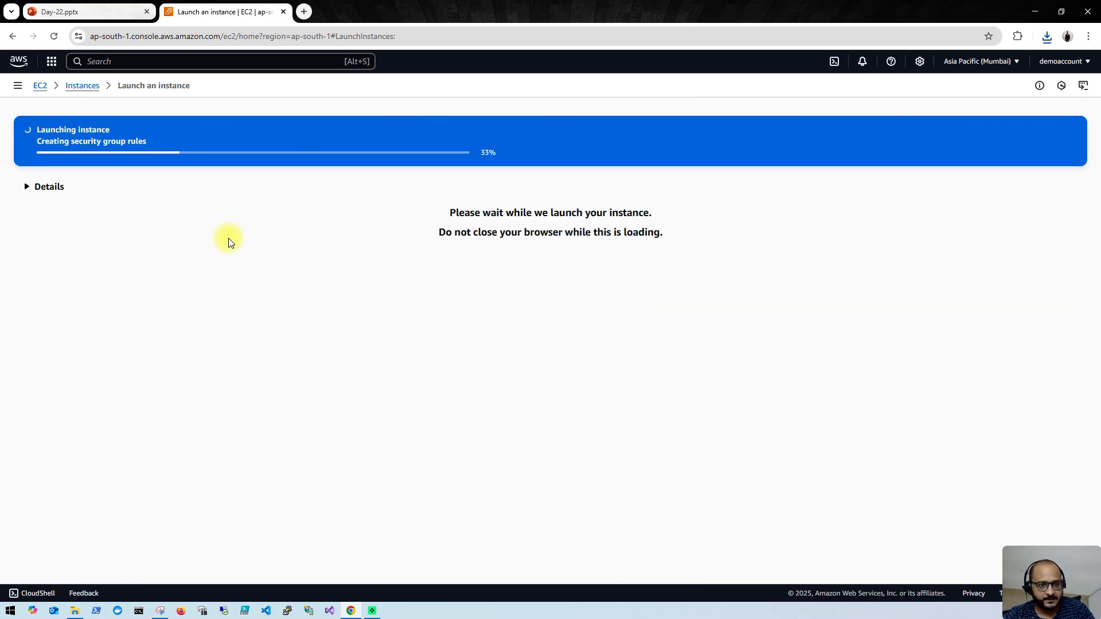
Switch to EFS from the Services menu and start a new file system, focusing the Name field
click(52, 63)
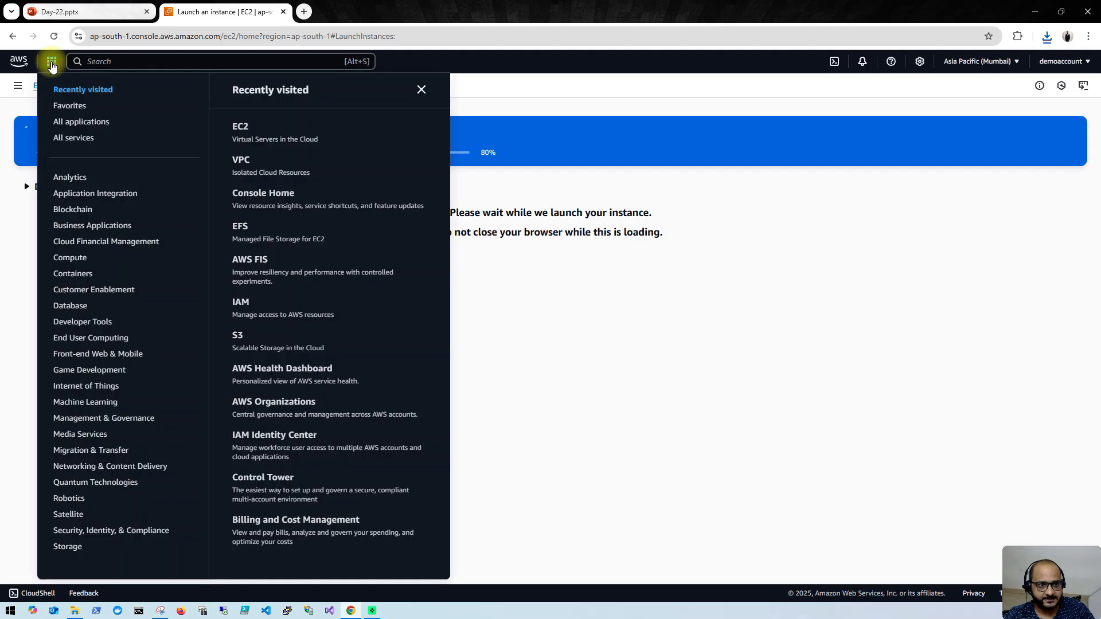
click(238, 228)
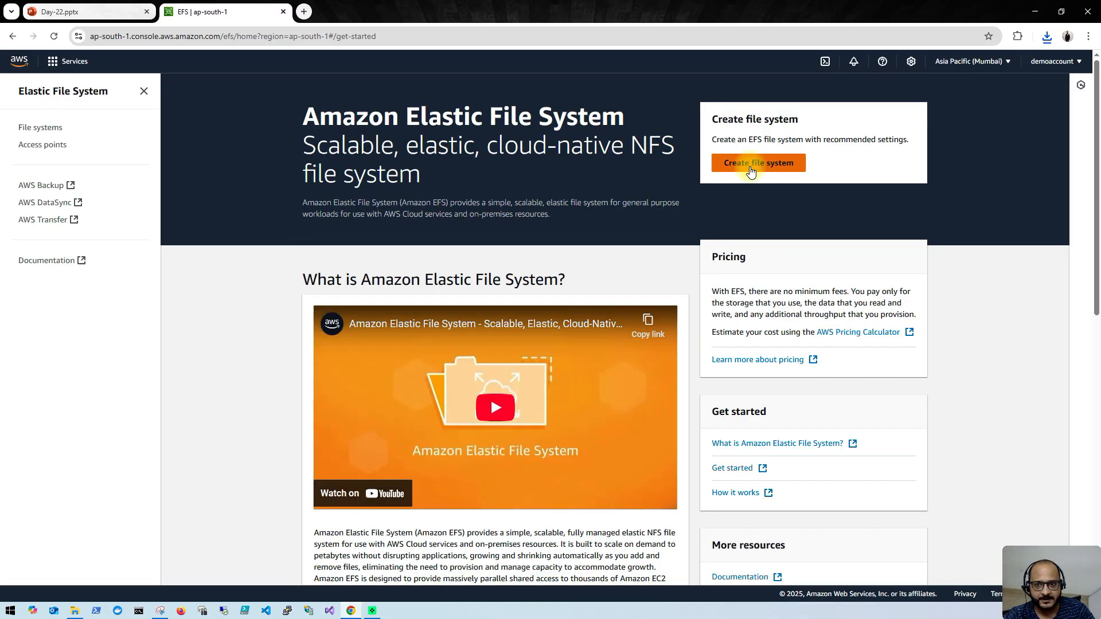
click(749, 166)
click(390, 203)
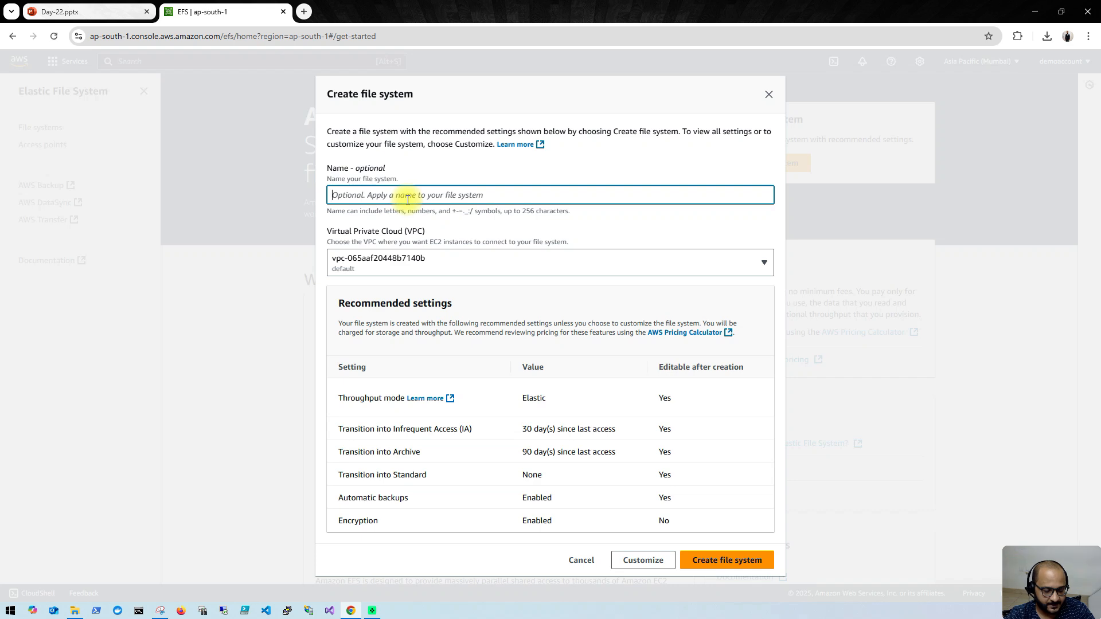
Name the file system test-efs, select my-vpc, and open the Customize settings
text(test-efs)
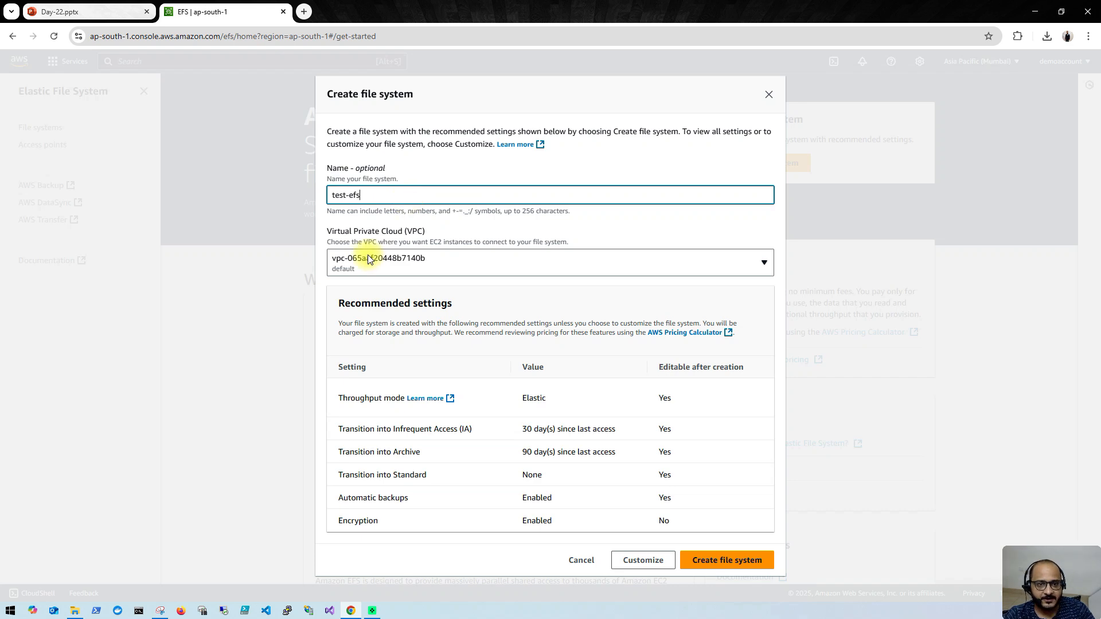
click(437, 264)
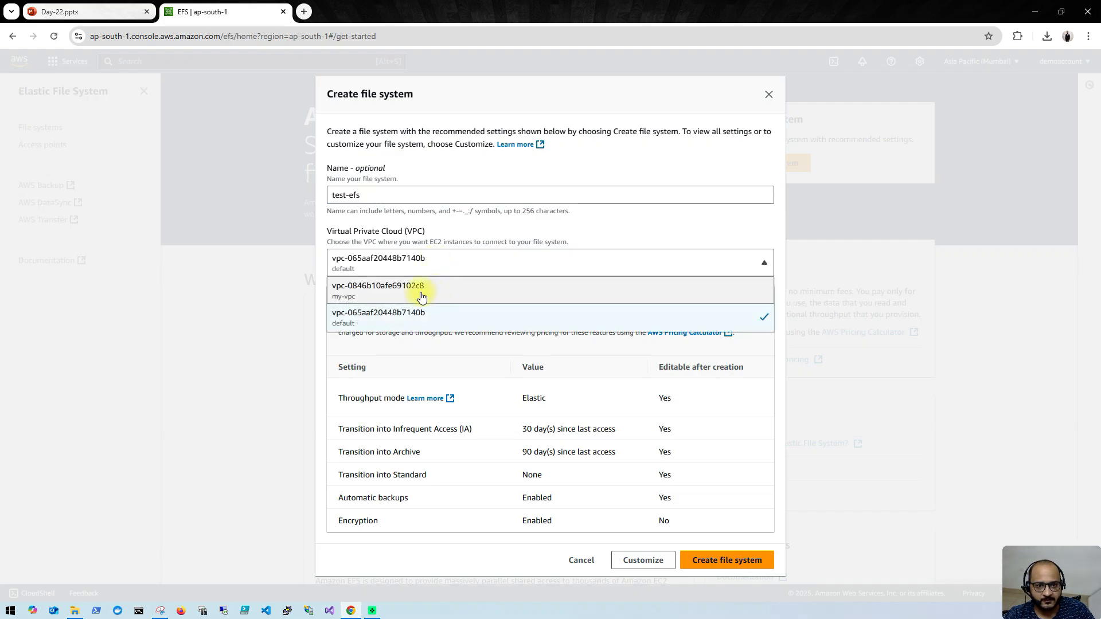
click(390, 300)
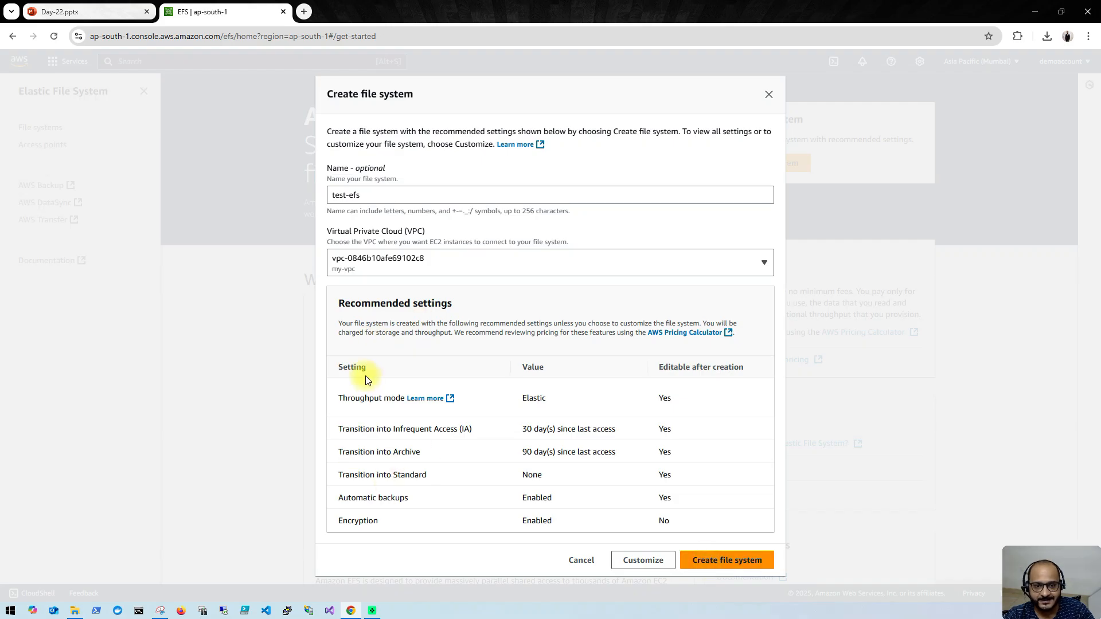
click(644, 560)
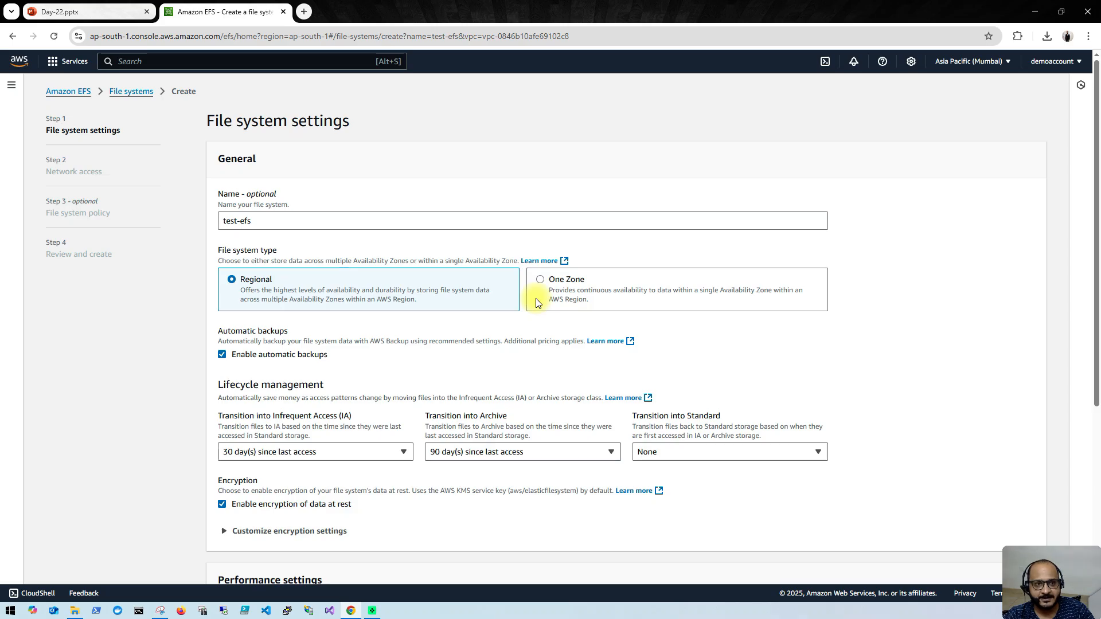
scroll(424, 370, down, 2)
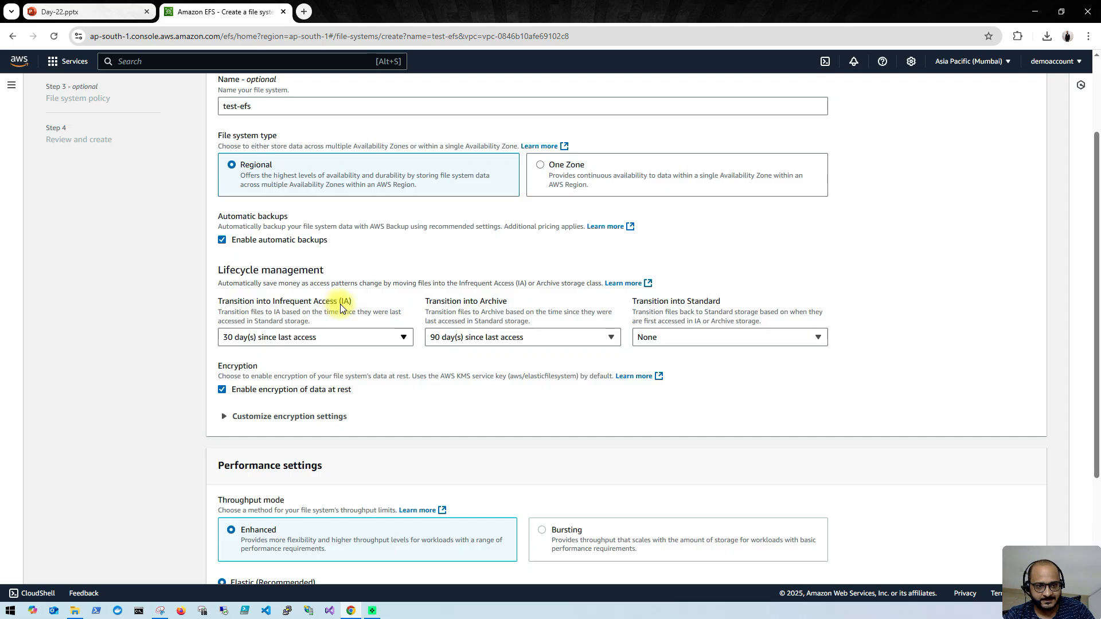
click(404, 339)
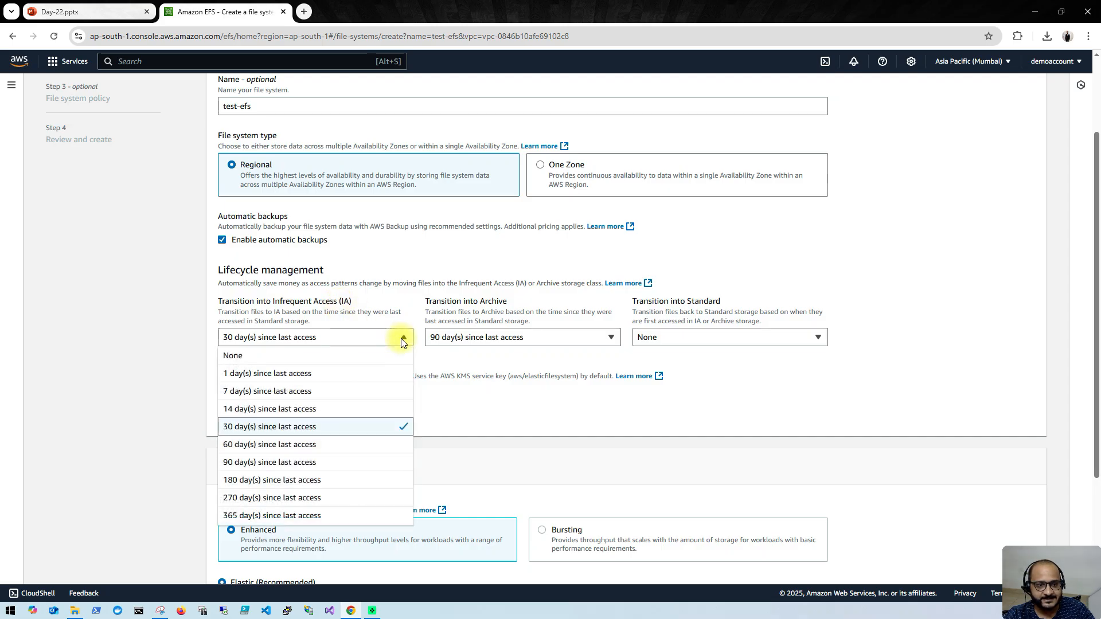
click(339, 311)
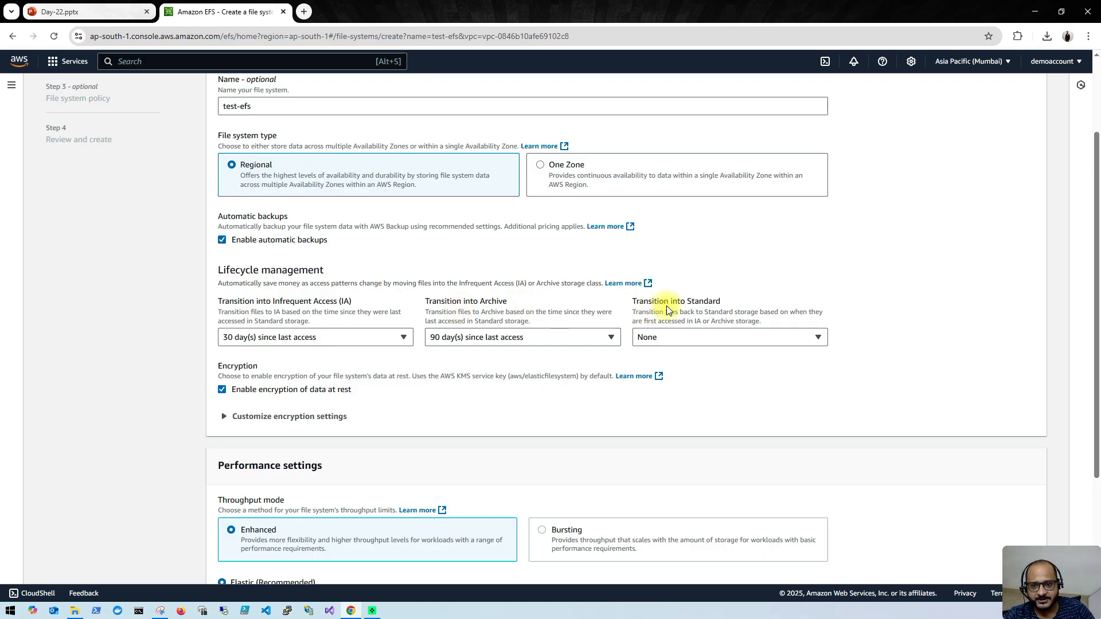
click(743, 337)
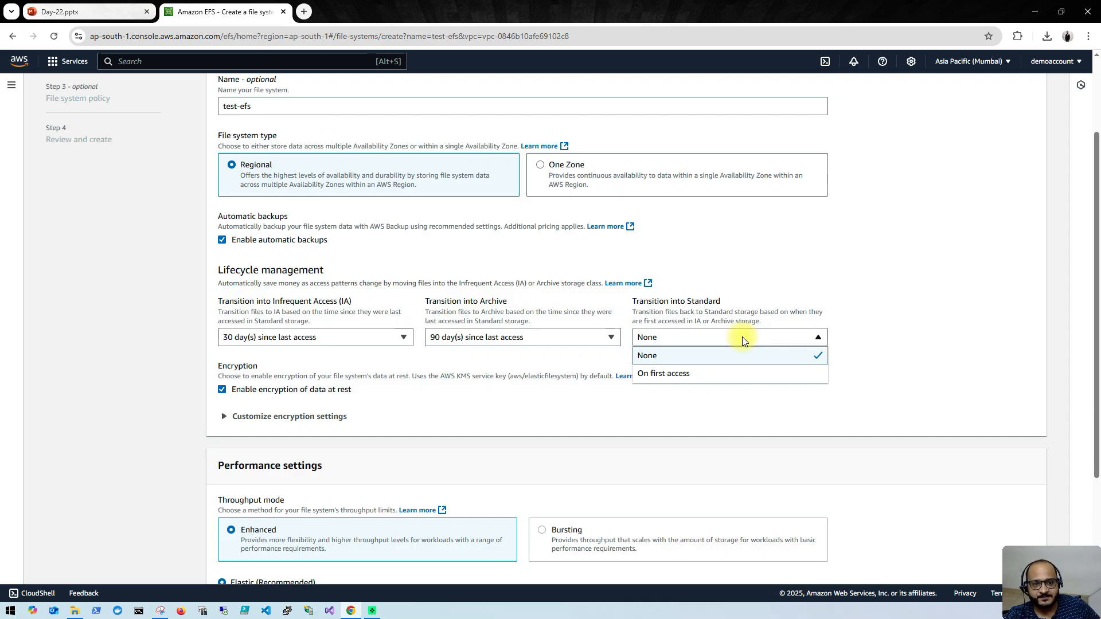
click(742, 337)
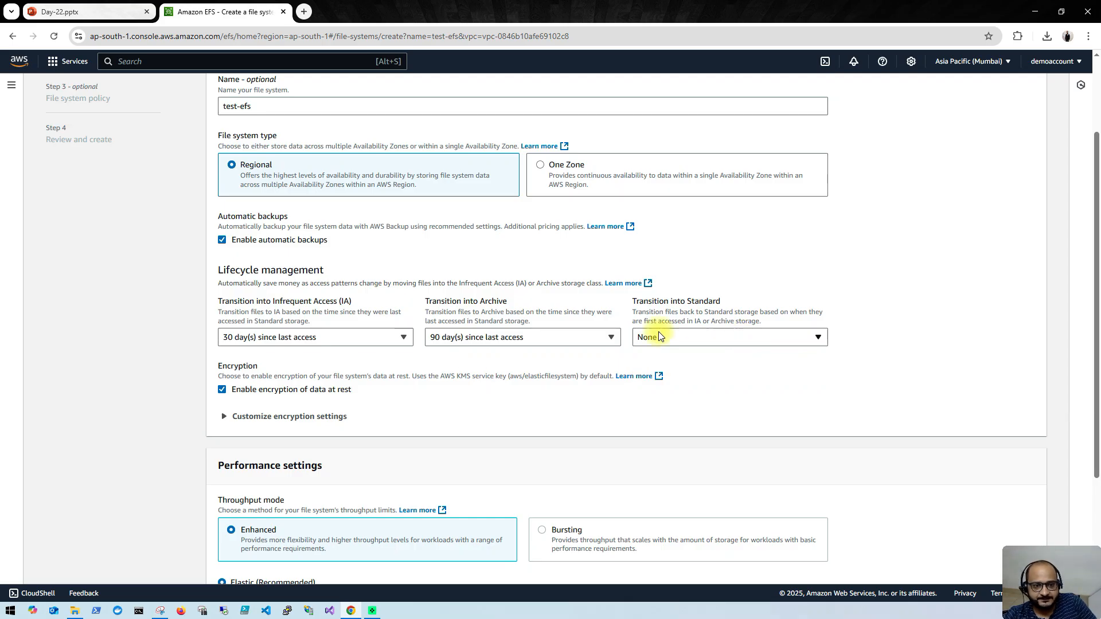
scroll(441, 364, down, 3)
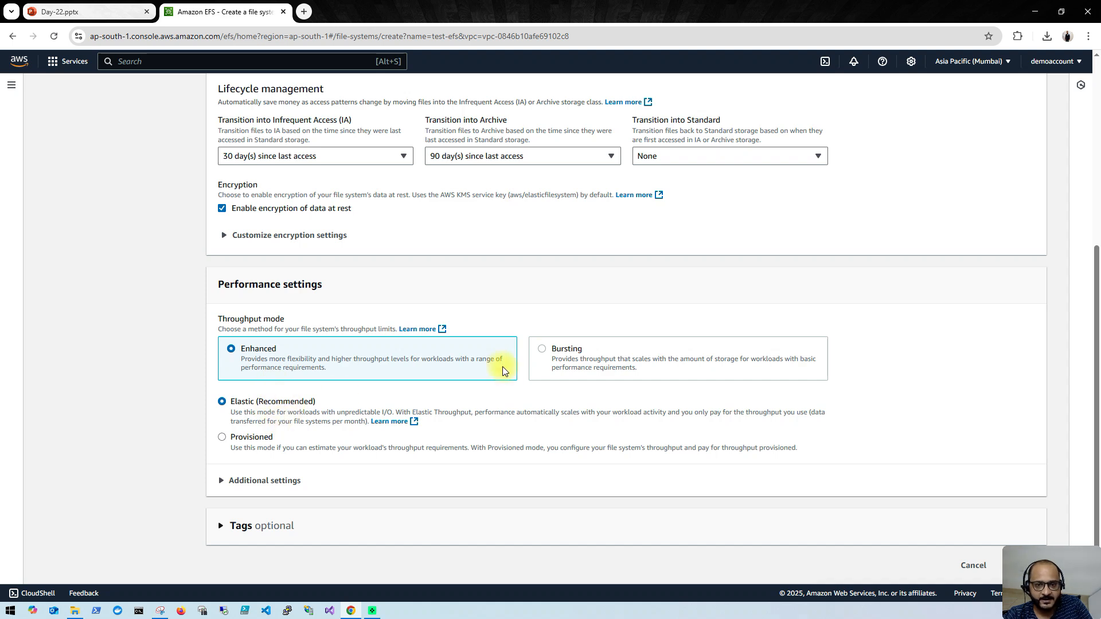
Set the test-efs Archive transition to 60 days
click(545, 352)
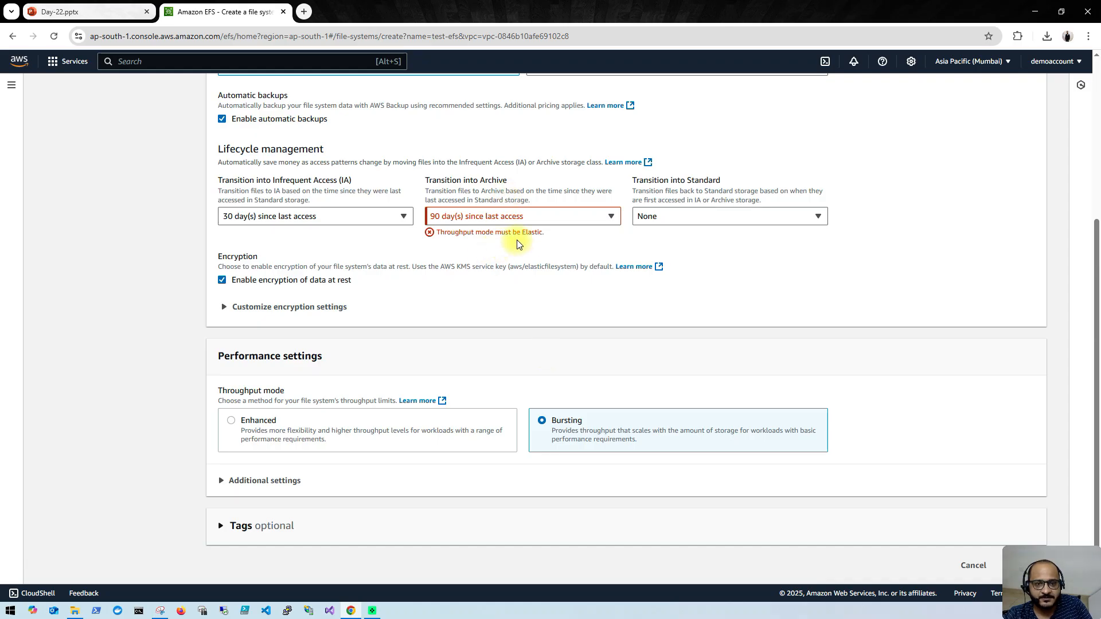
click(526, 222)
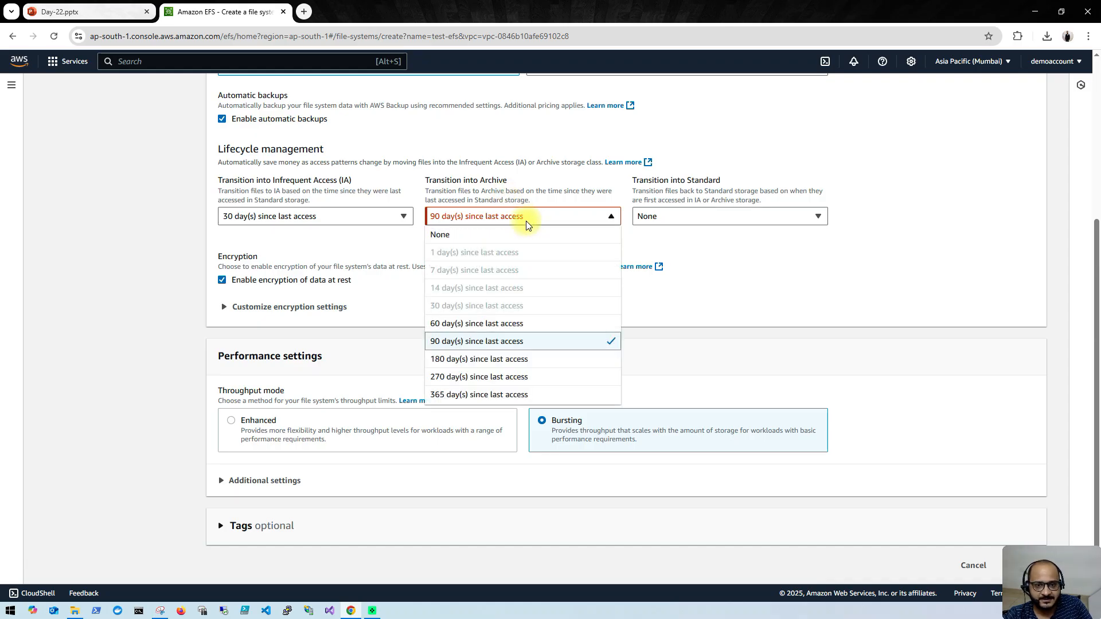
click(528, 224)
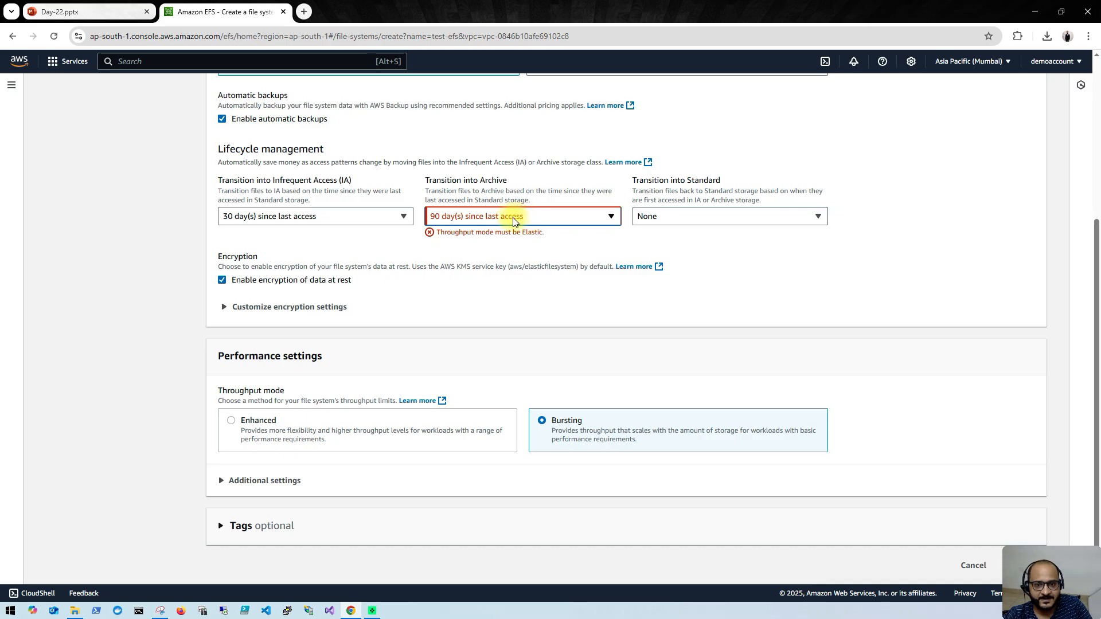
click(500, 219)
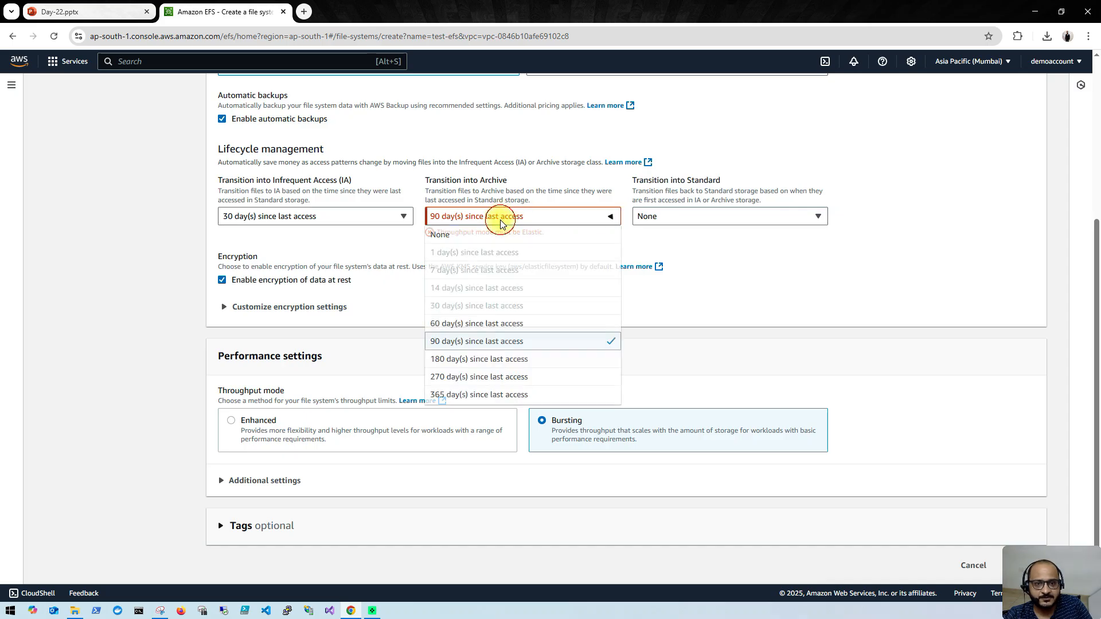
click(499, 233)
click(494, 228)
key(Down)
key(Down)
key(Down)
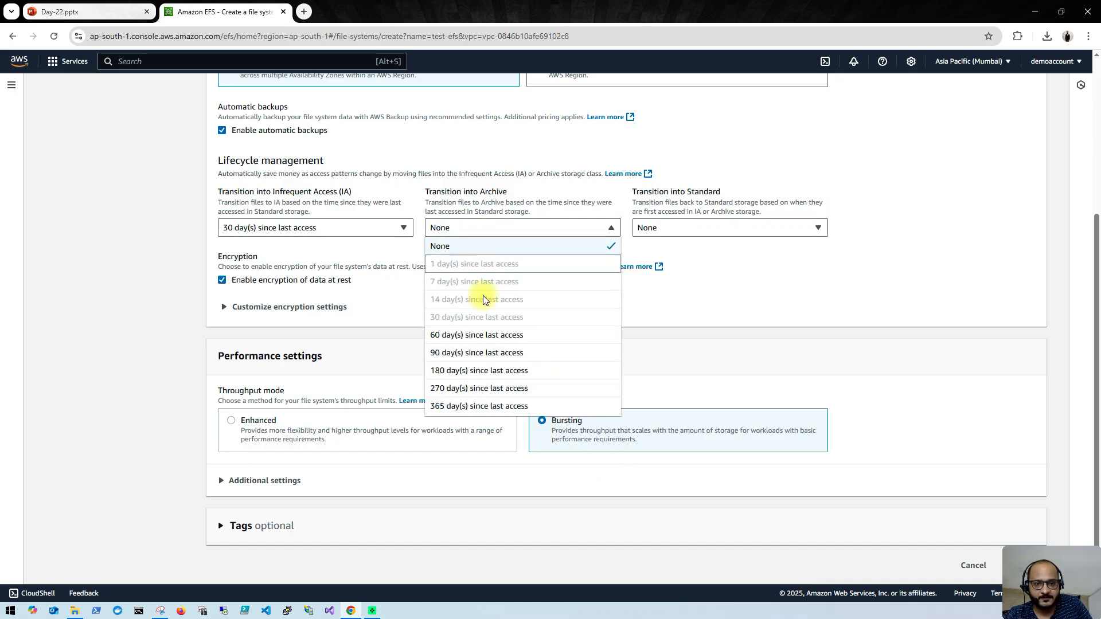
click(492, 337)
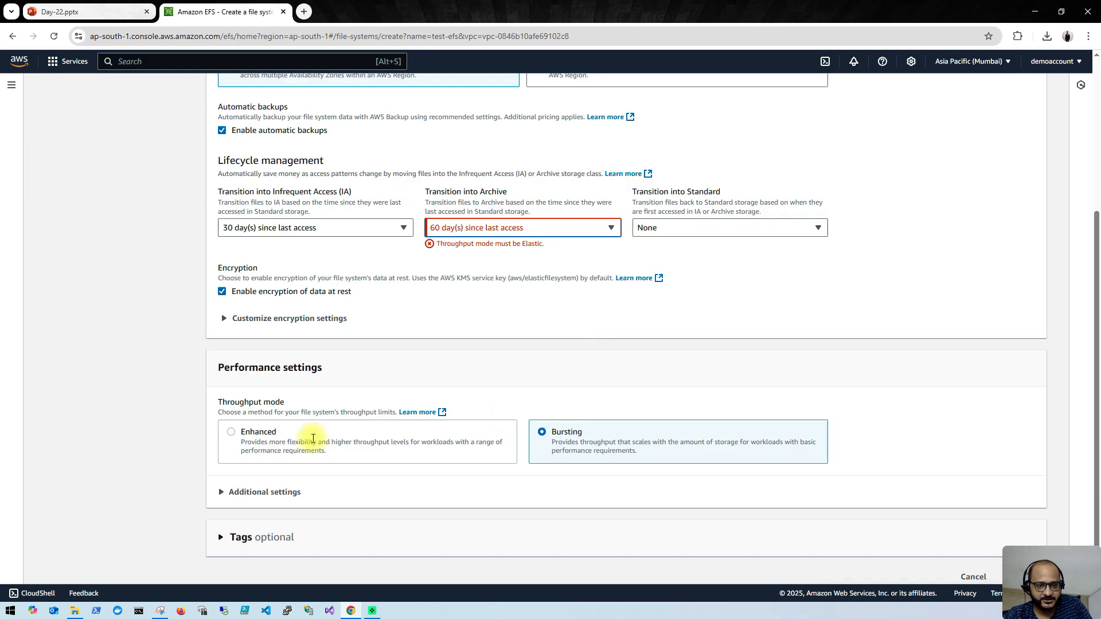
Set the throughput mode to Enhanced with Elastic throughput
click(231, 434)
scroll(364, 437, down, 2)
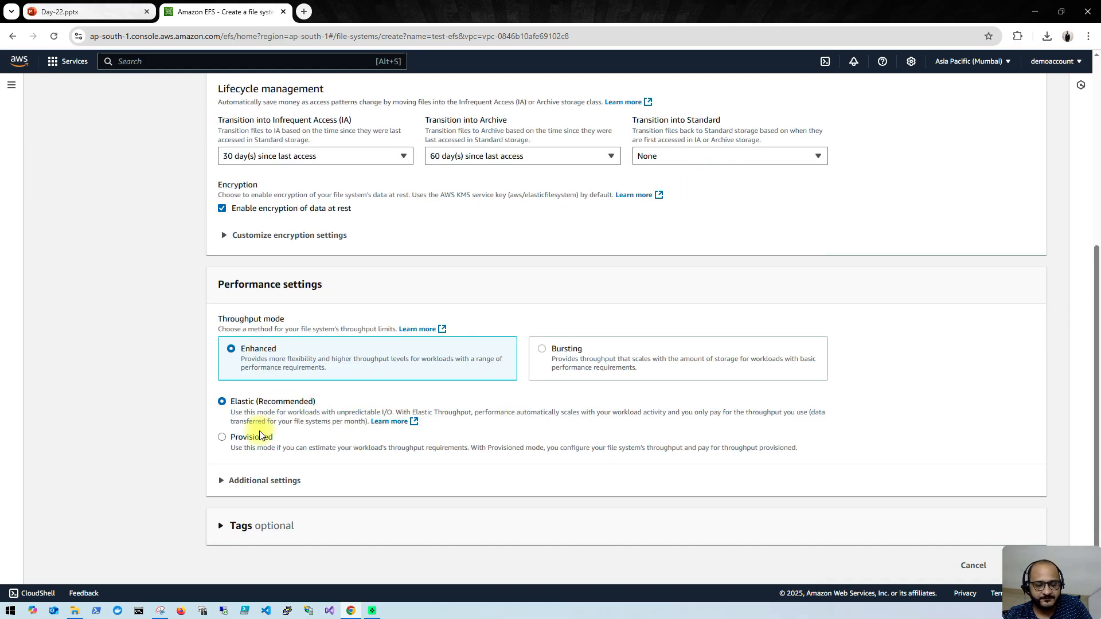
click(223, 440)
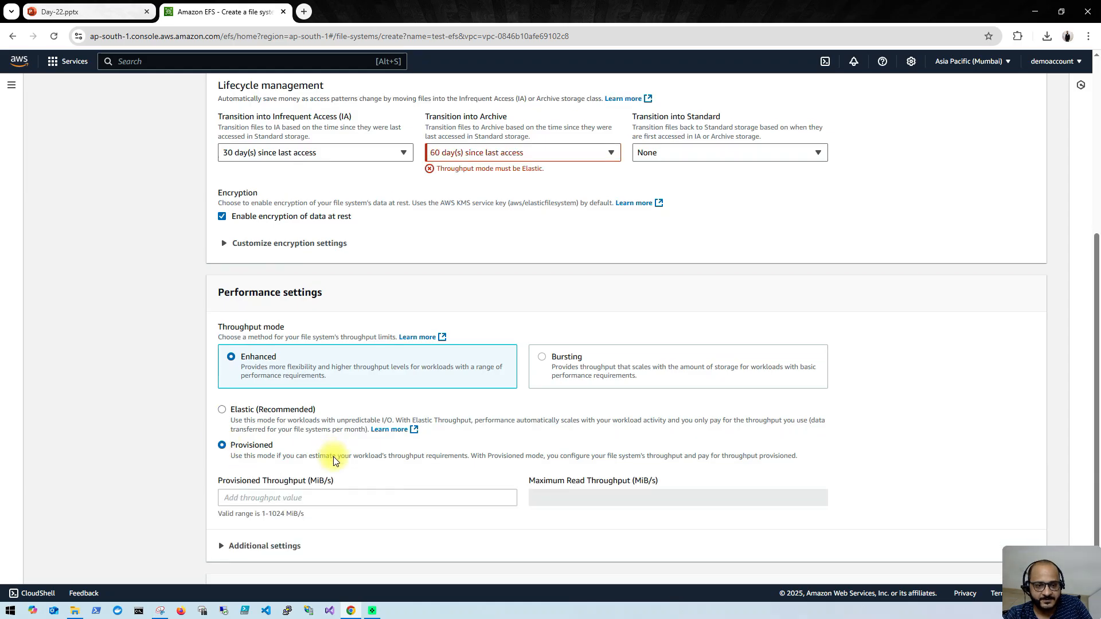
scroll(289, 442, down, 1)
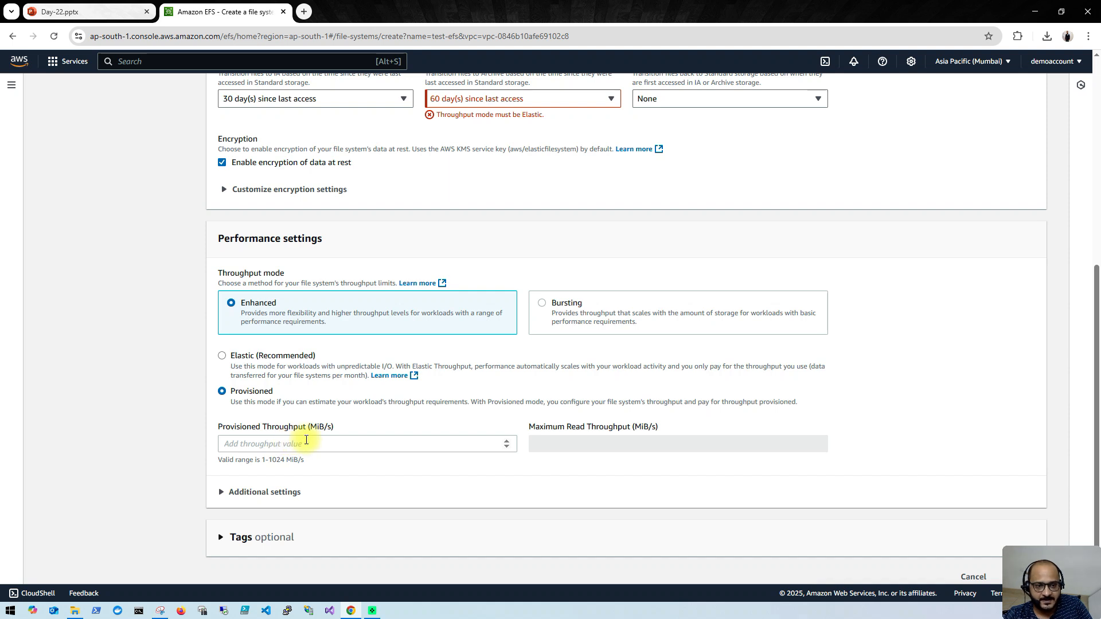
click(222, 355)
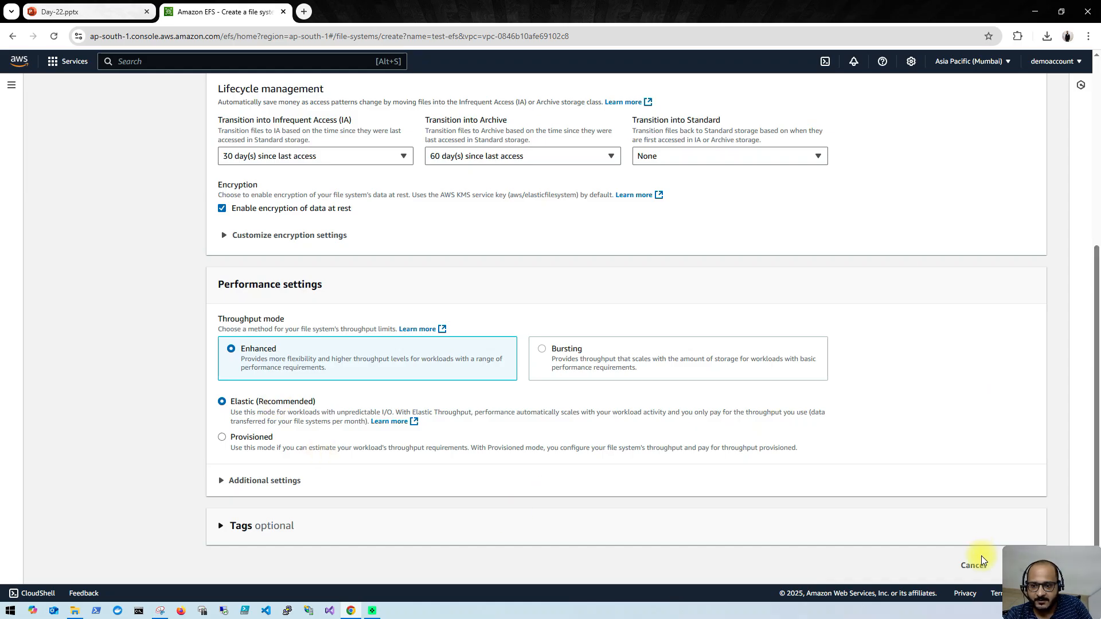
Resize the browser window and advance to the Network access step
double_click(896, 11)
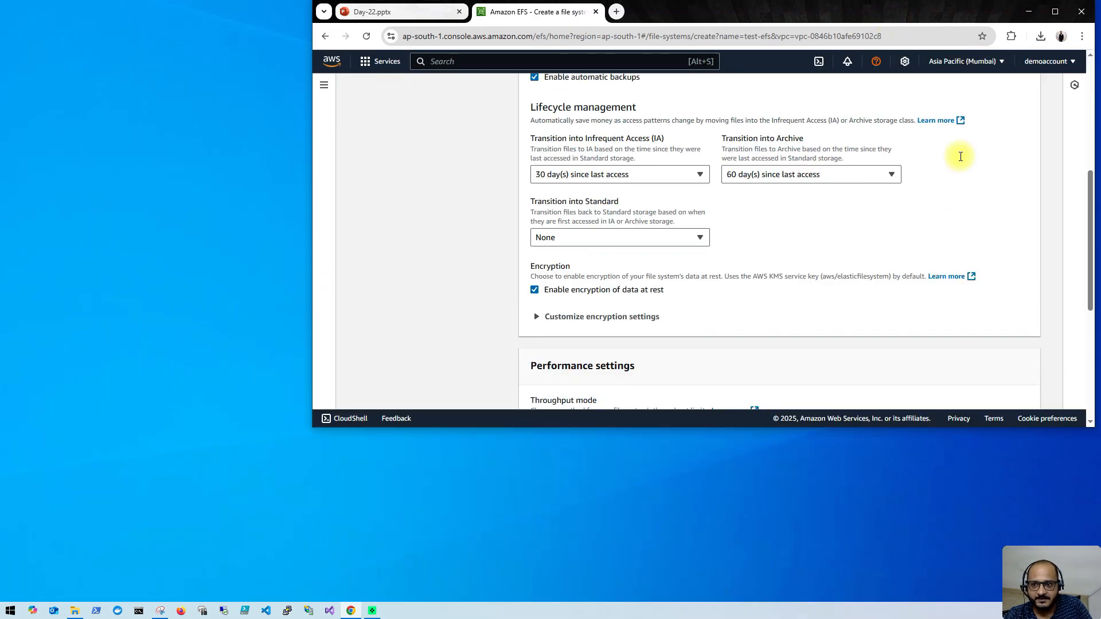
drag(954, 17, 745, 34)
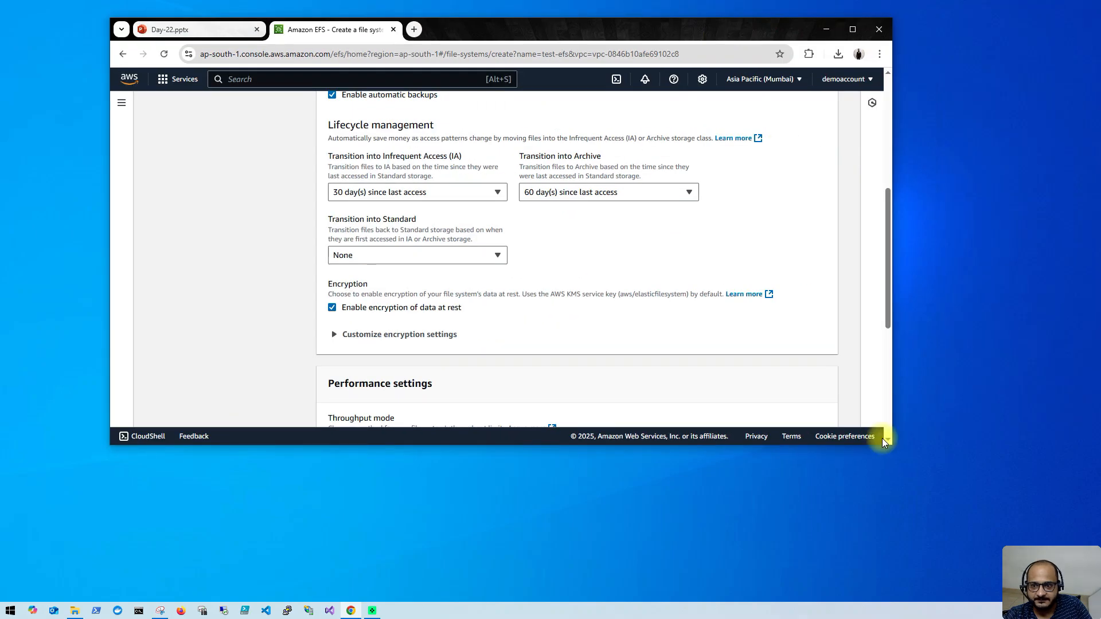
drag(889, 447, 999, 581)
scroll(936, 415, down, 2)
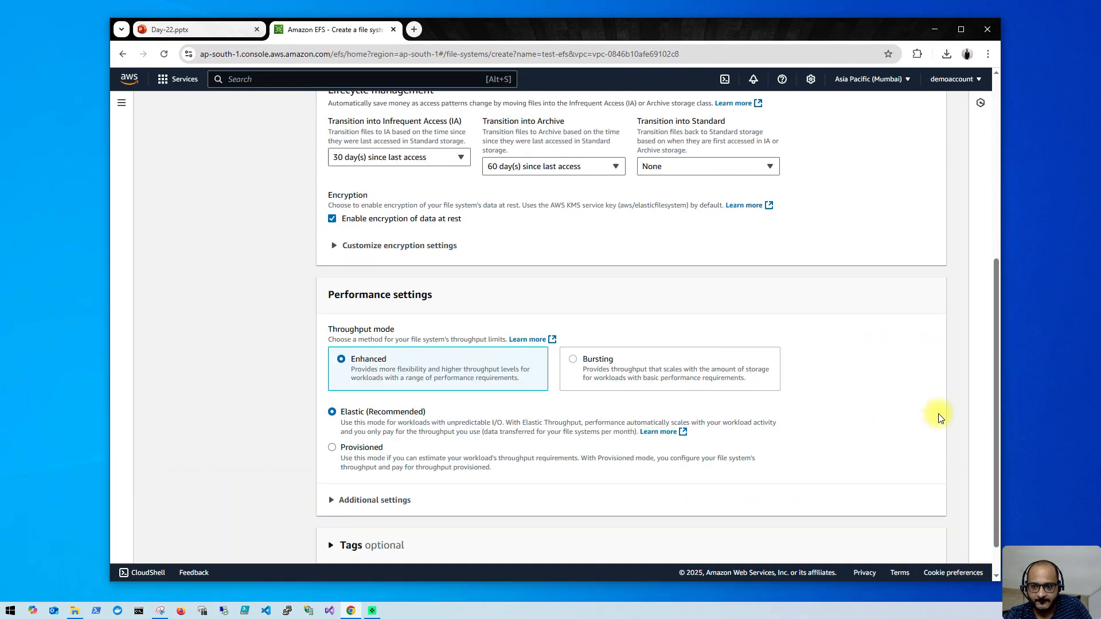
click(937, 550)
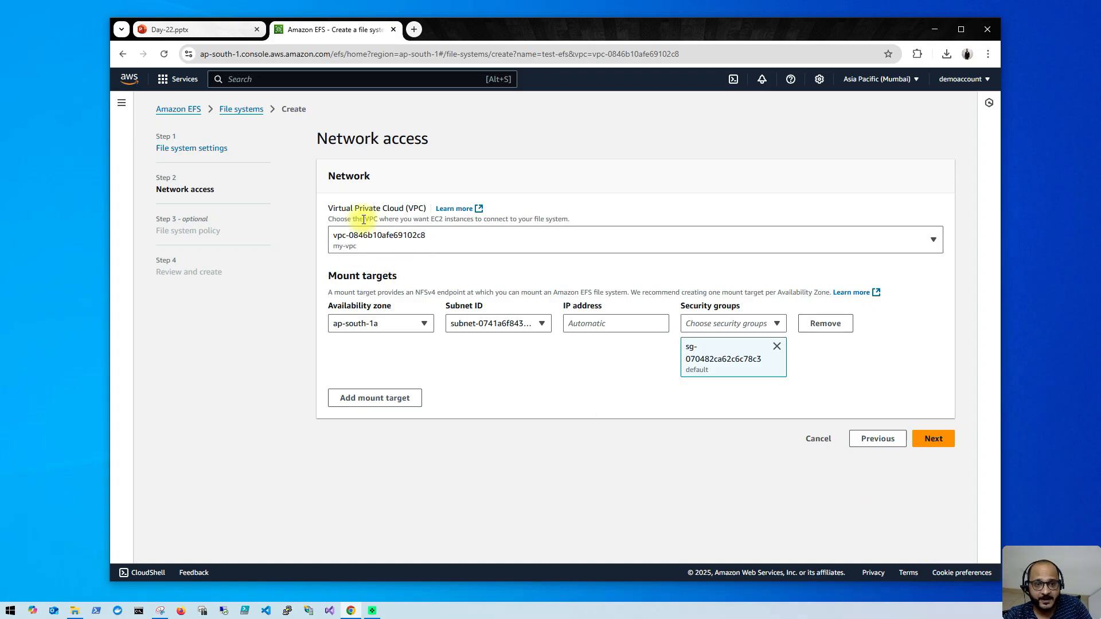
Keep my-vpc and use test-sgw instead of default for the mount targets, then continue
click(400, 243)
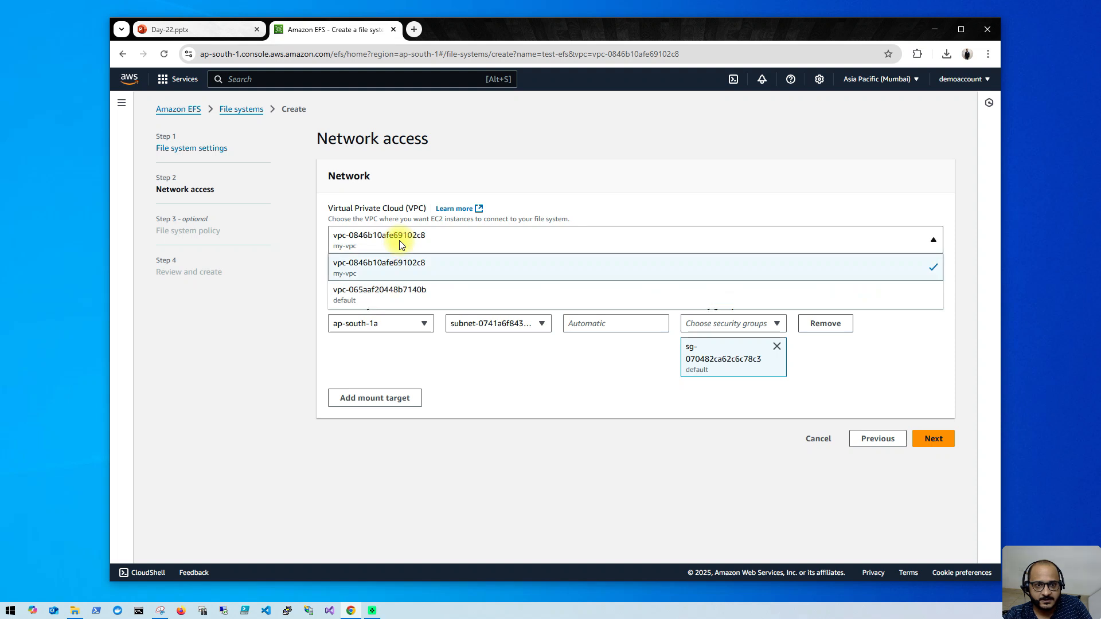
click(373, 268)
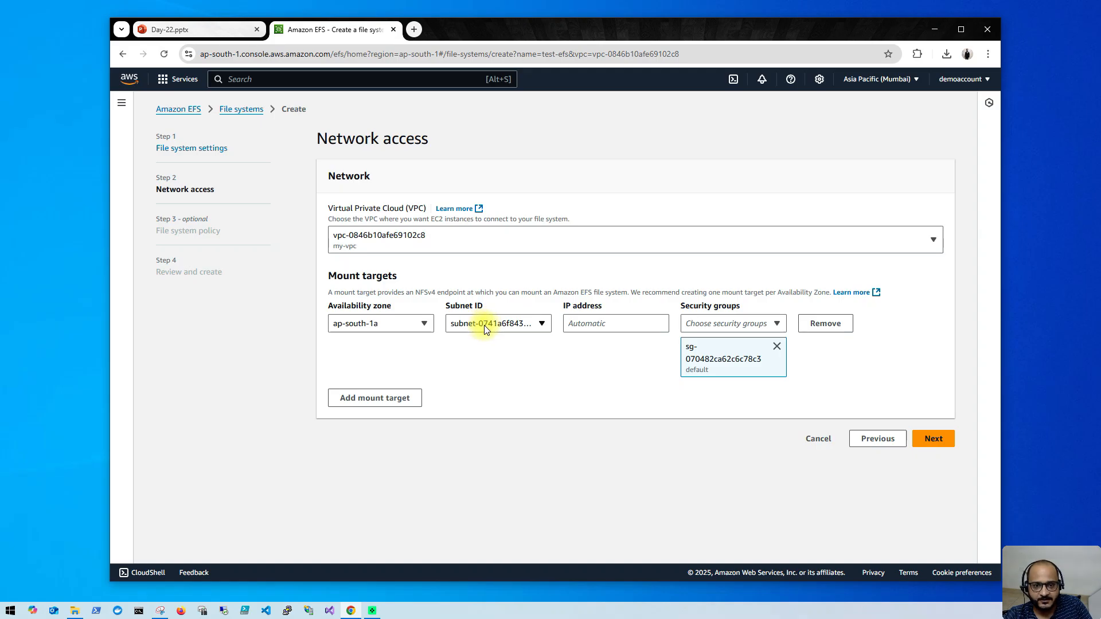
click(731, 324)
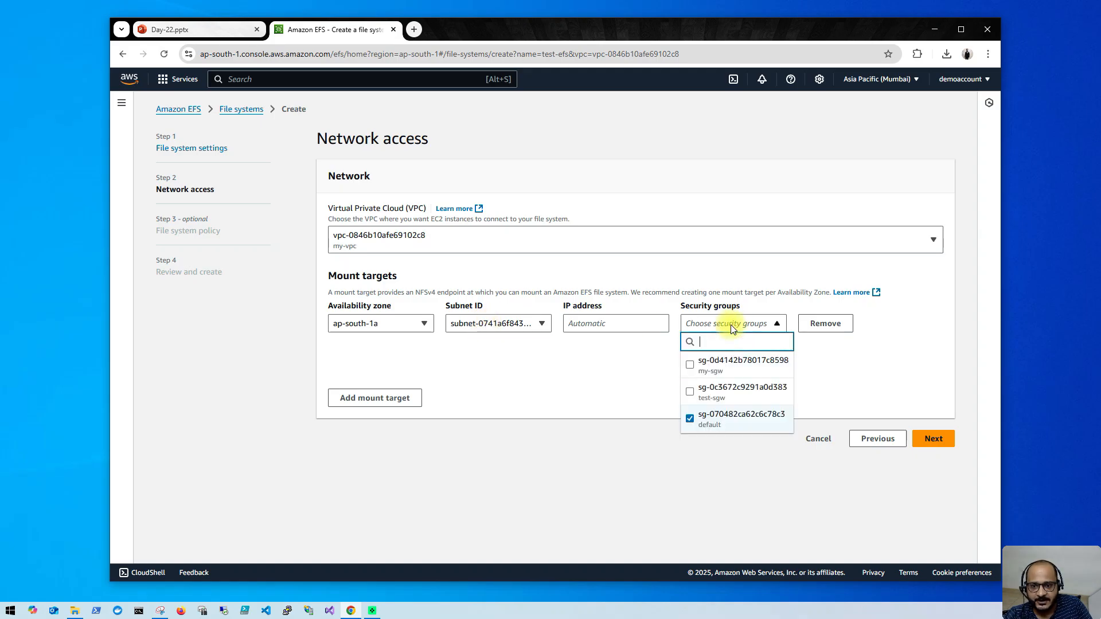
click(690, 393)
click(690, 418)
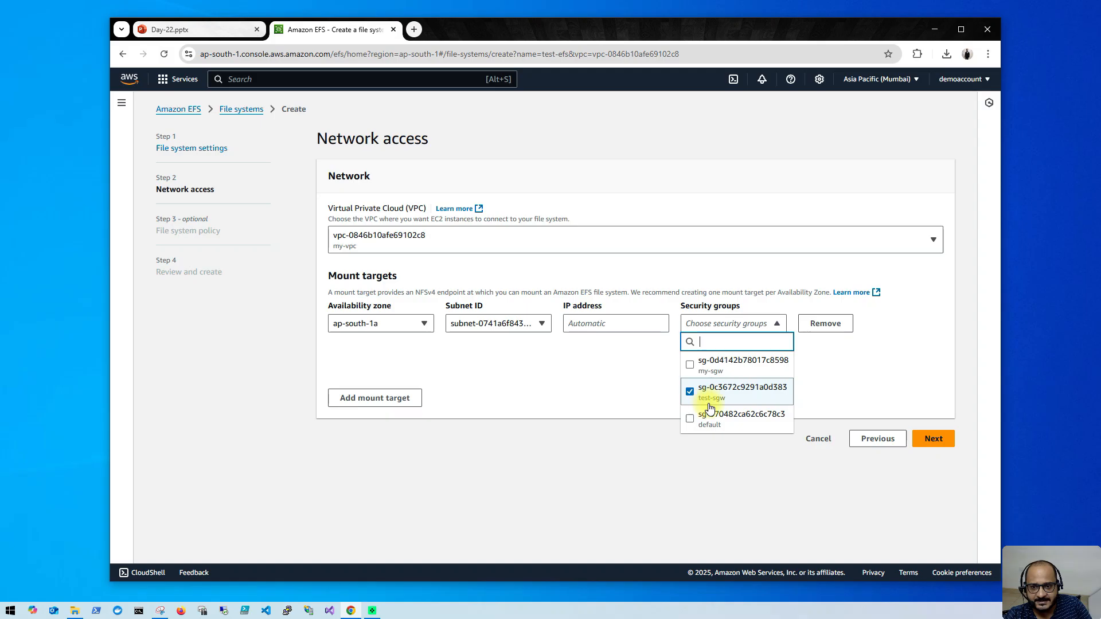
click(825, 382)
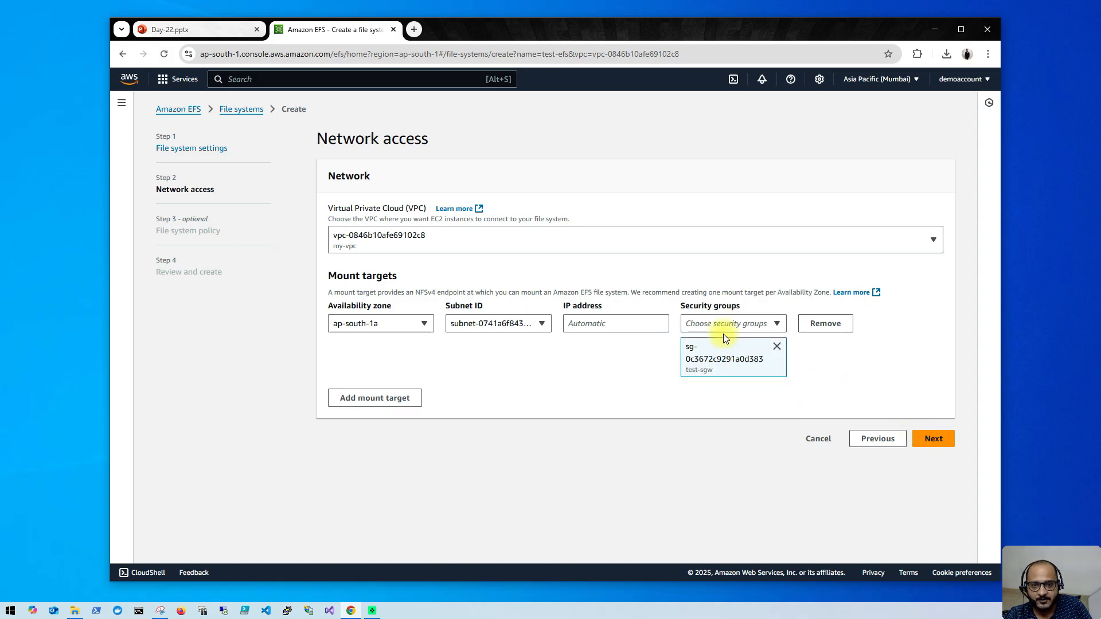
click(935, 441)
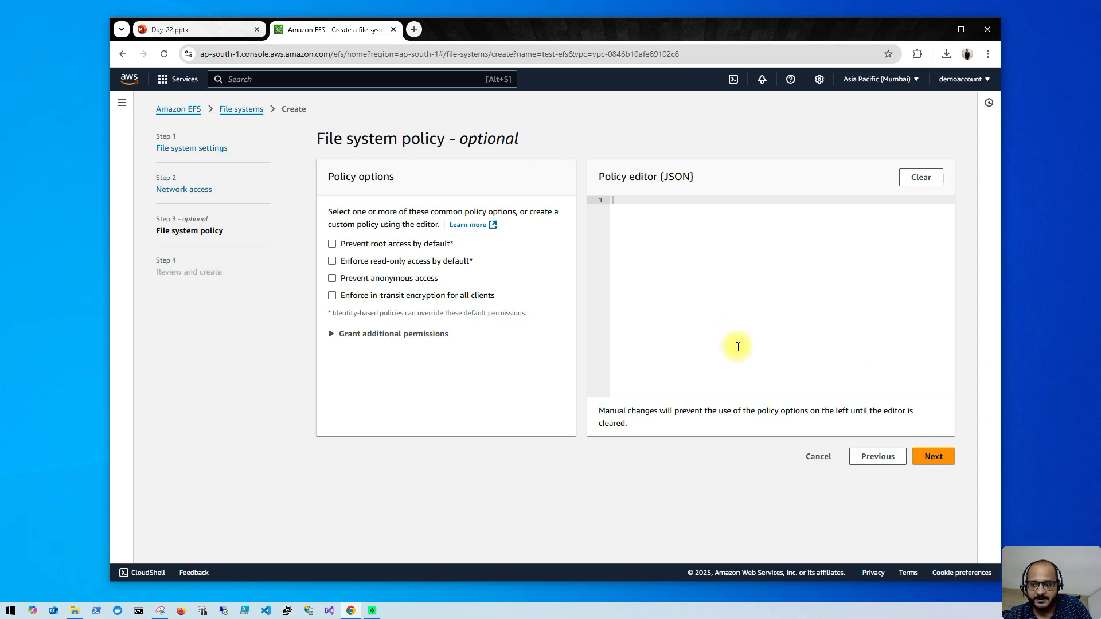
Review the settings and create the test-efs file system
click(941, 463)
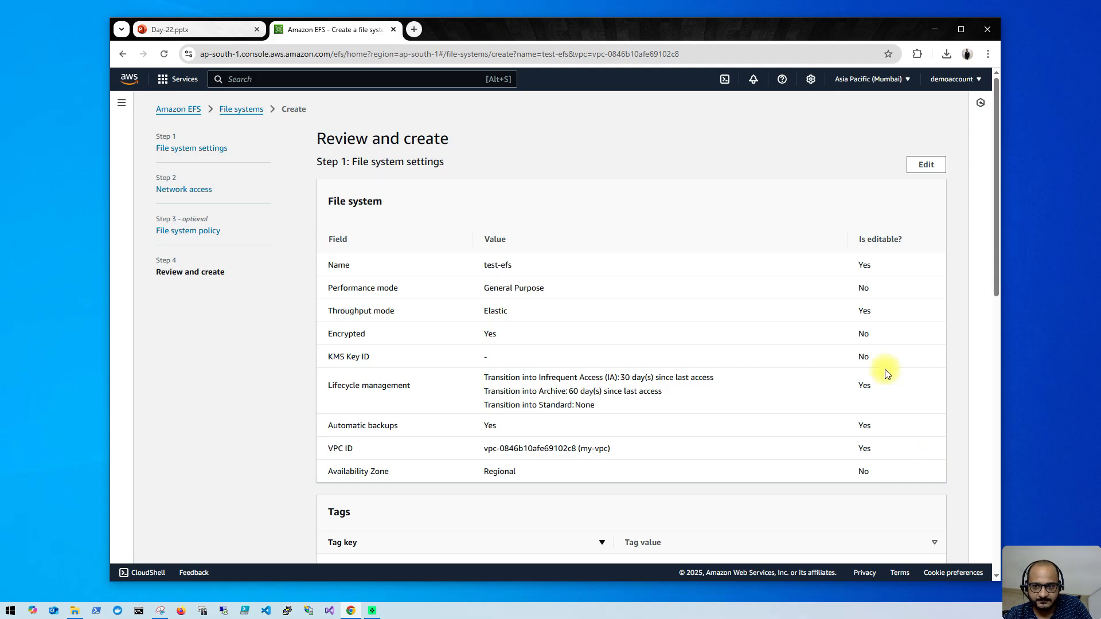
scroll(889, 376, down, 7)
scroll(895, 401, down, 4)
click(920, 542)
Maximize the browser and switch to the EC2 console
click(962, 29)
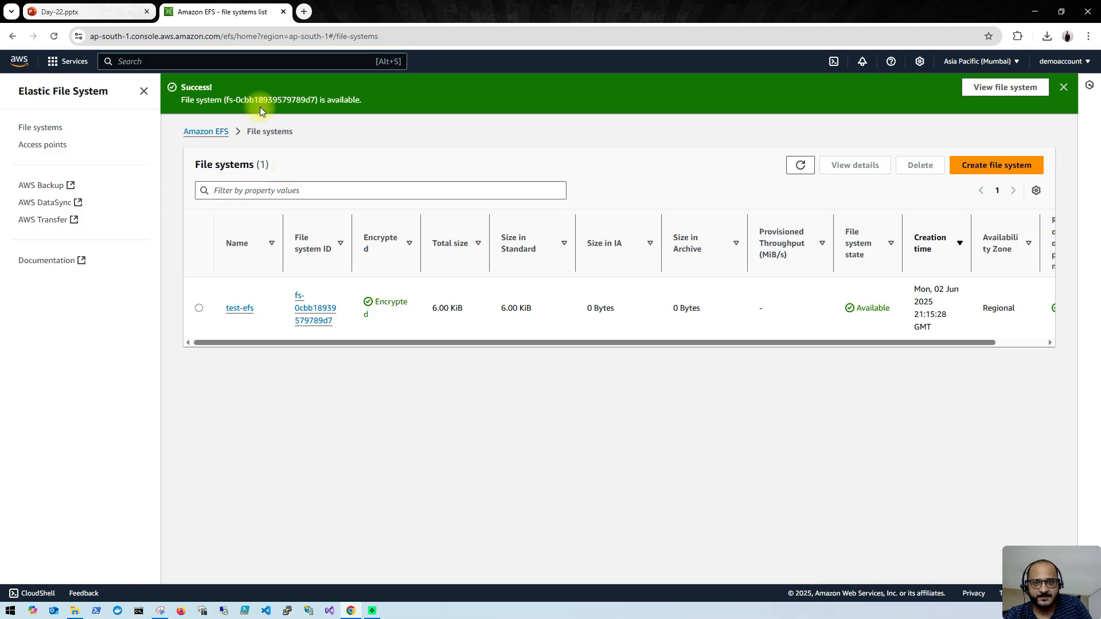
click(62, 62)
click(265, 193)
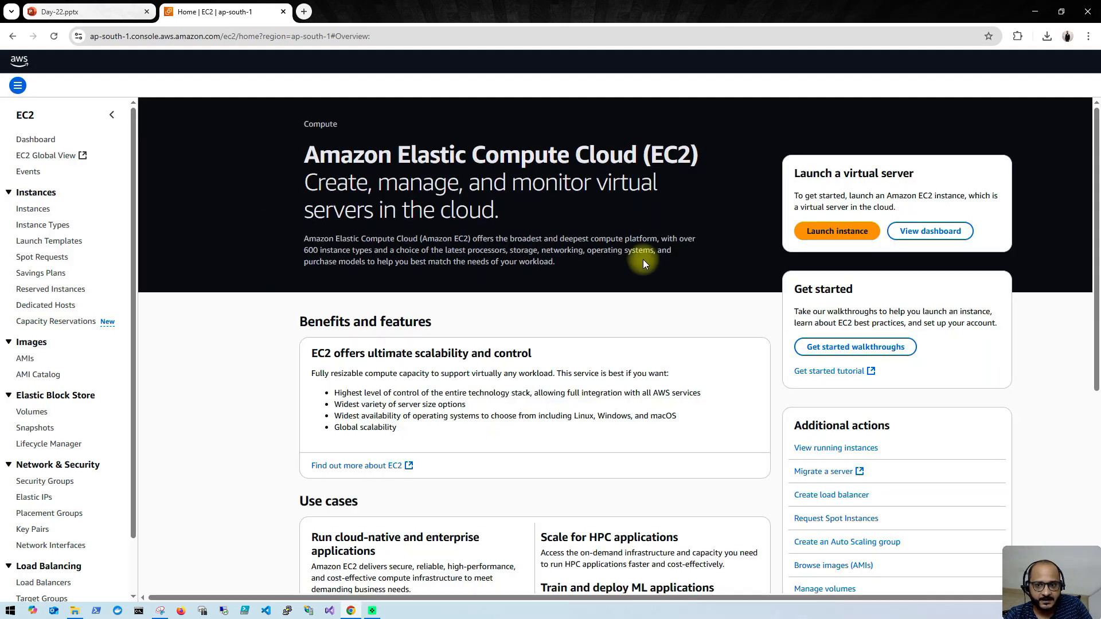
Copy the example ssh command from the running test-ec2 instance's SSH client Connect page
click(34, 214)
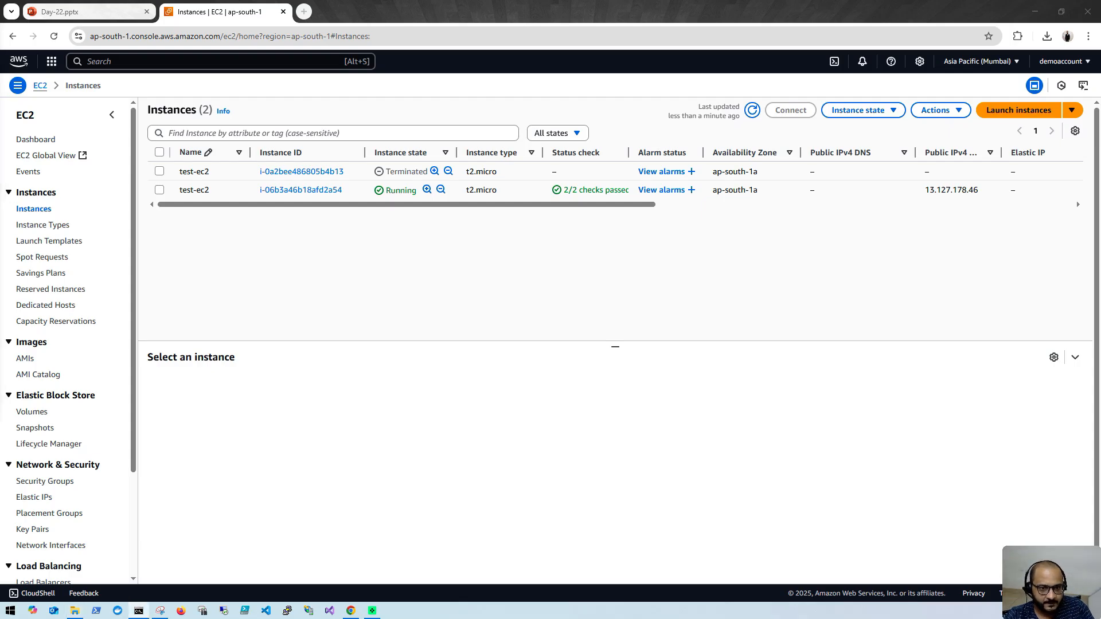
click(160, 190)
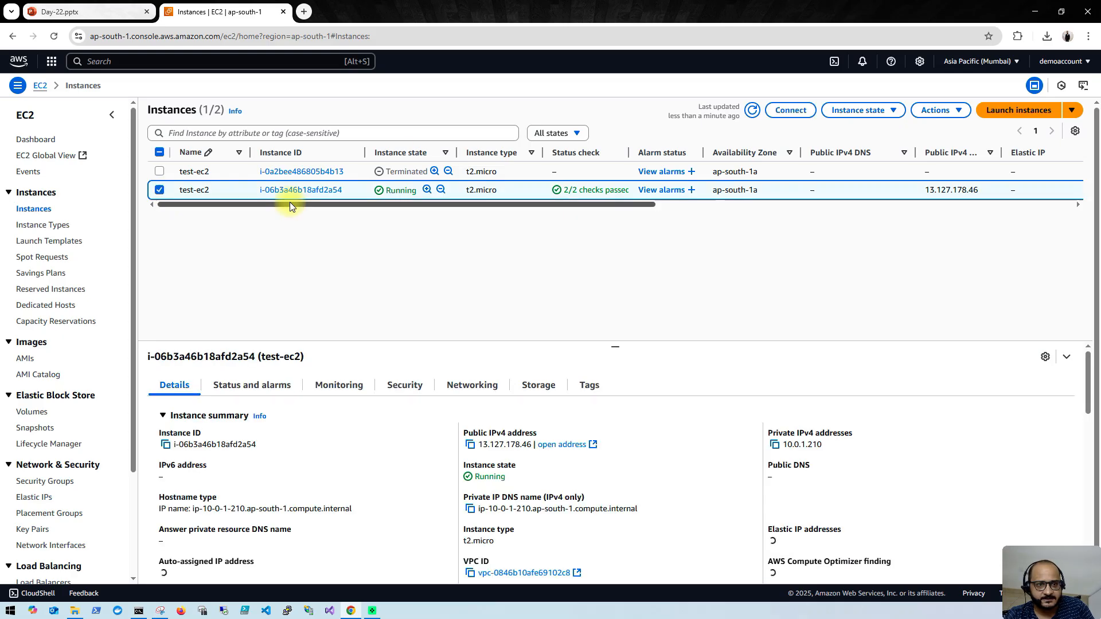
click(786, 111)
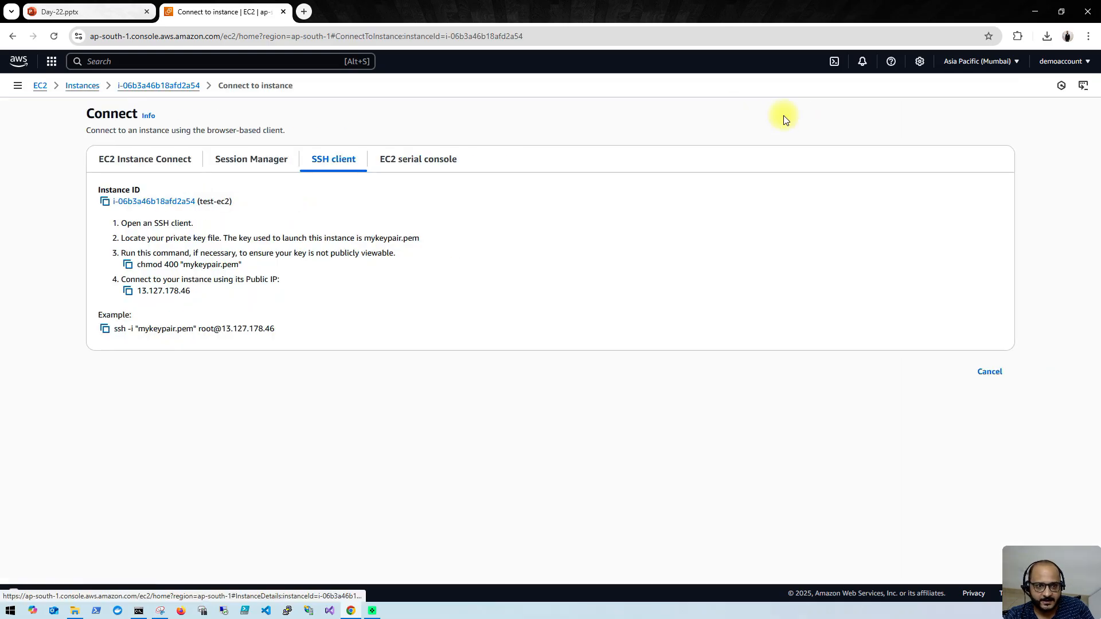
click(105, 329)
Connect to test-ec2 over SSH with the pasted command, accept the host key, and clear the screen
drag(0, 89, 519, 130)
right_click(553, 225)
key(Return)
text(yes)
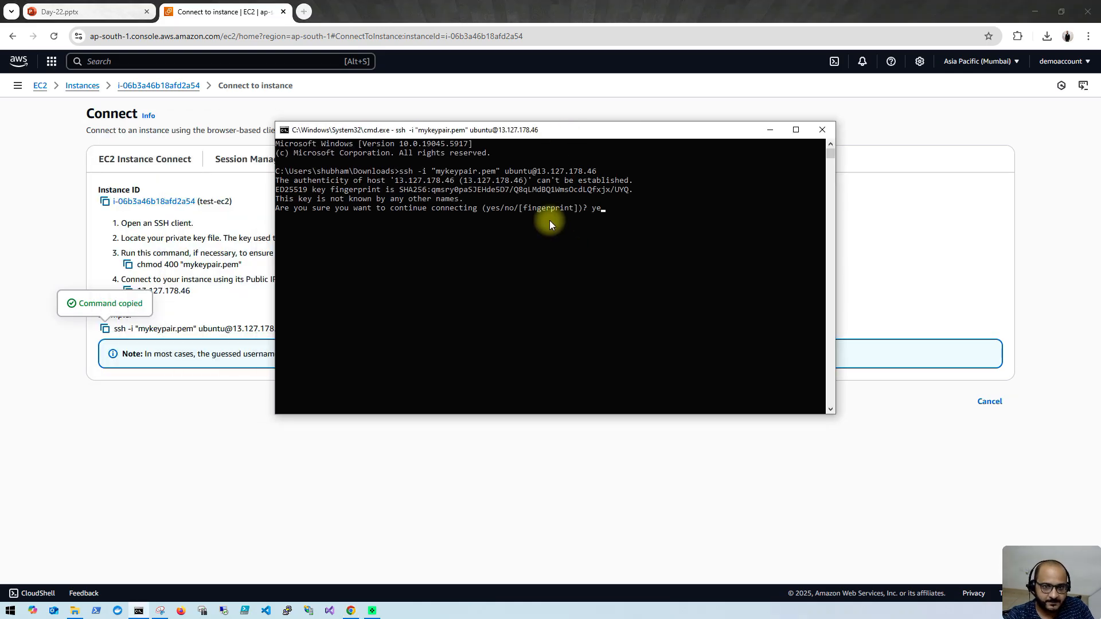
key(Return)
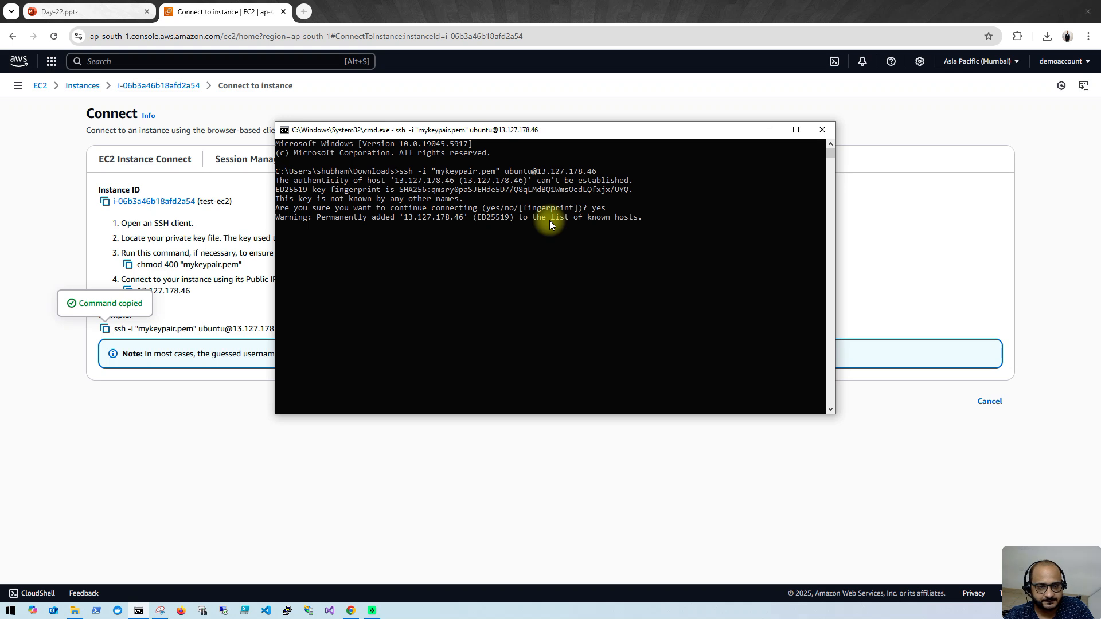
text(clear)
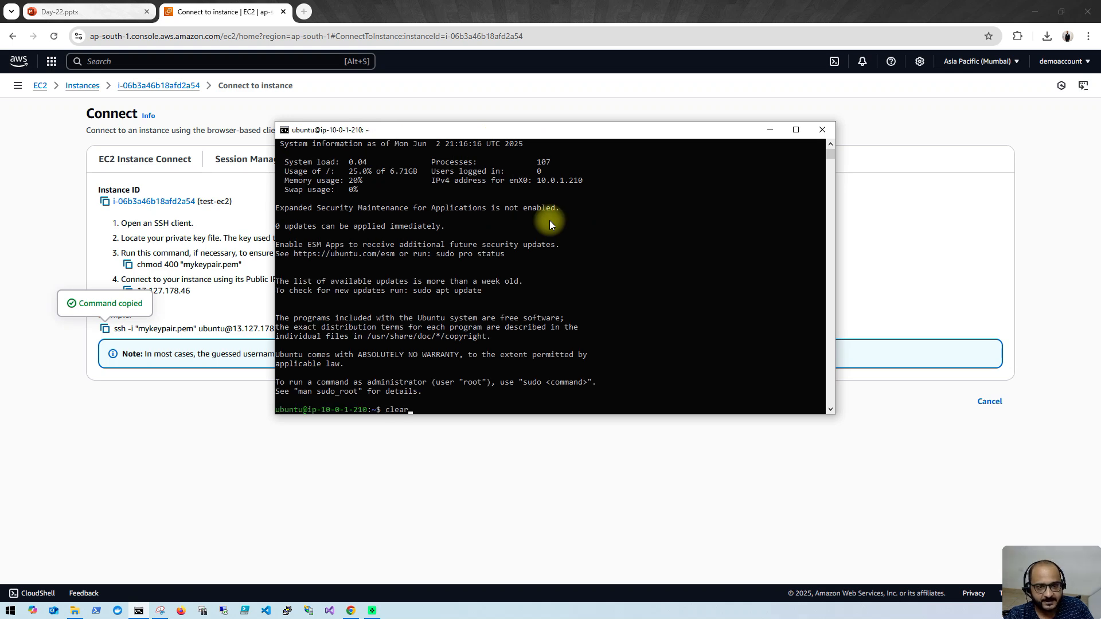
key(Return)
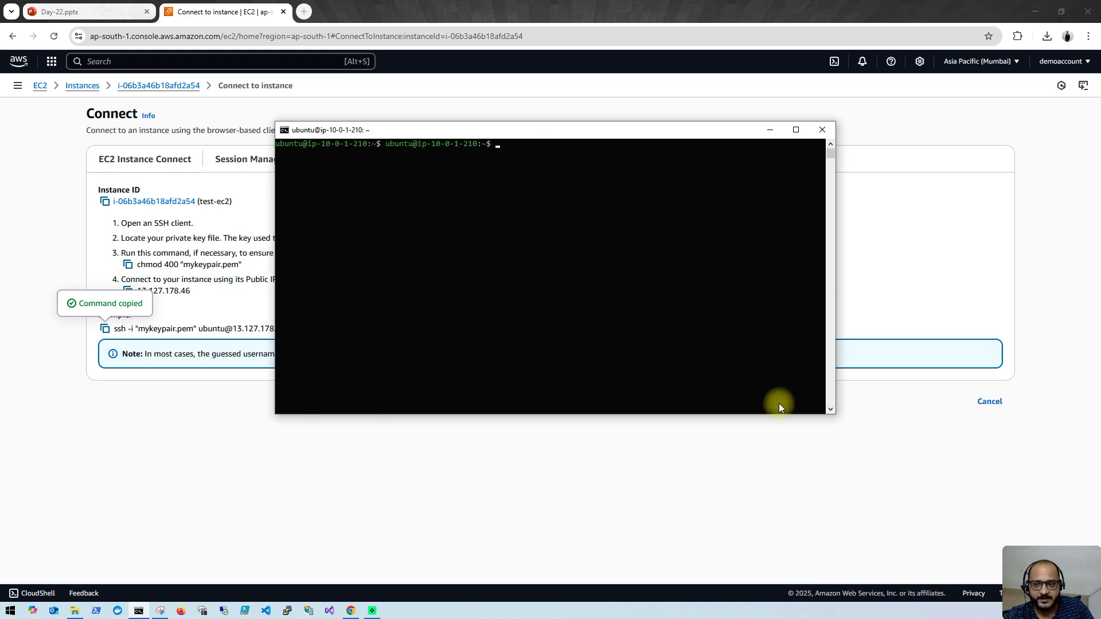
Enlarge the terminal window and set the console font size to 20
drag(831, 413, 853, 419)
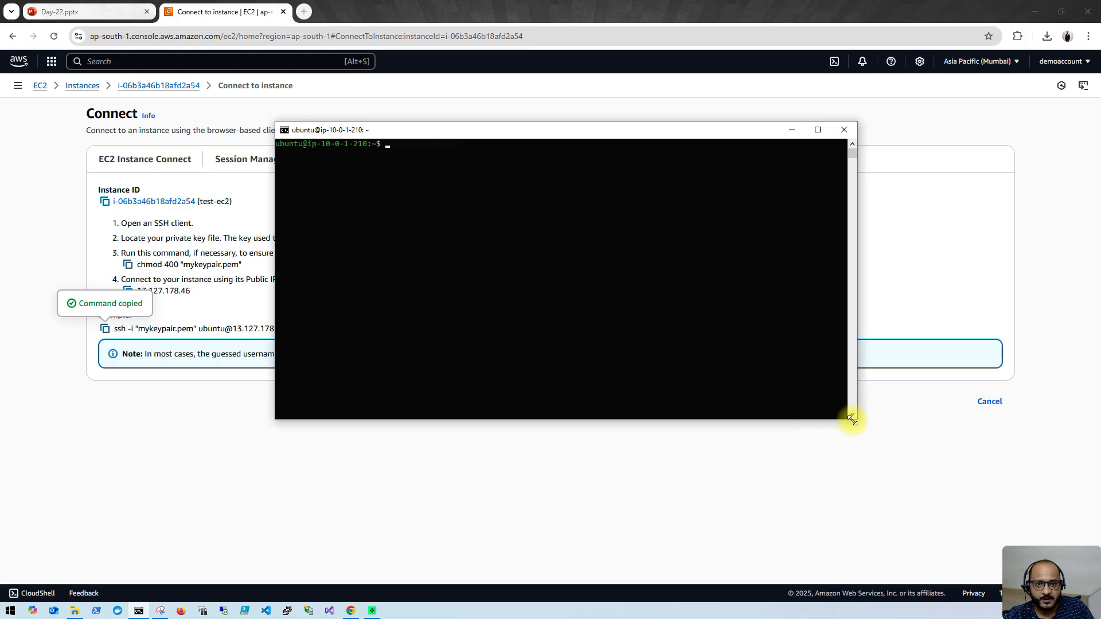
right_click(420, 130)
mouse_move(466, 211)
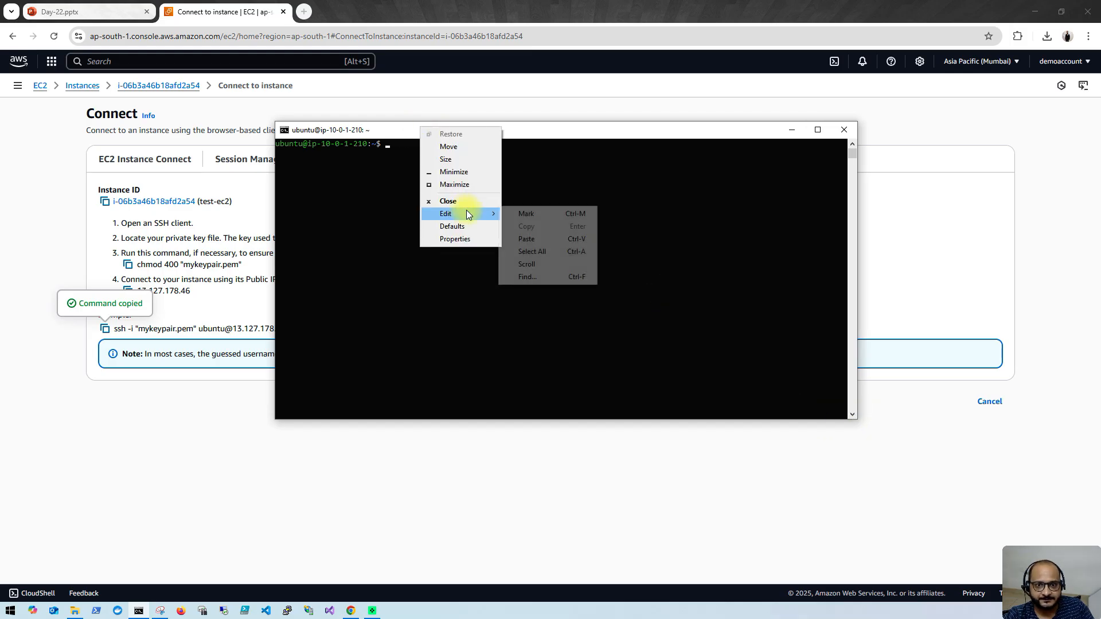
click(469, 240)
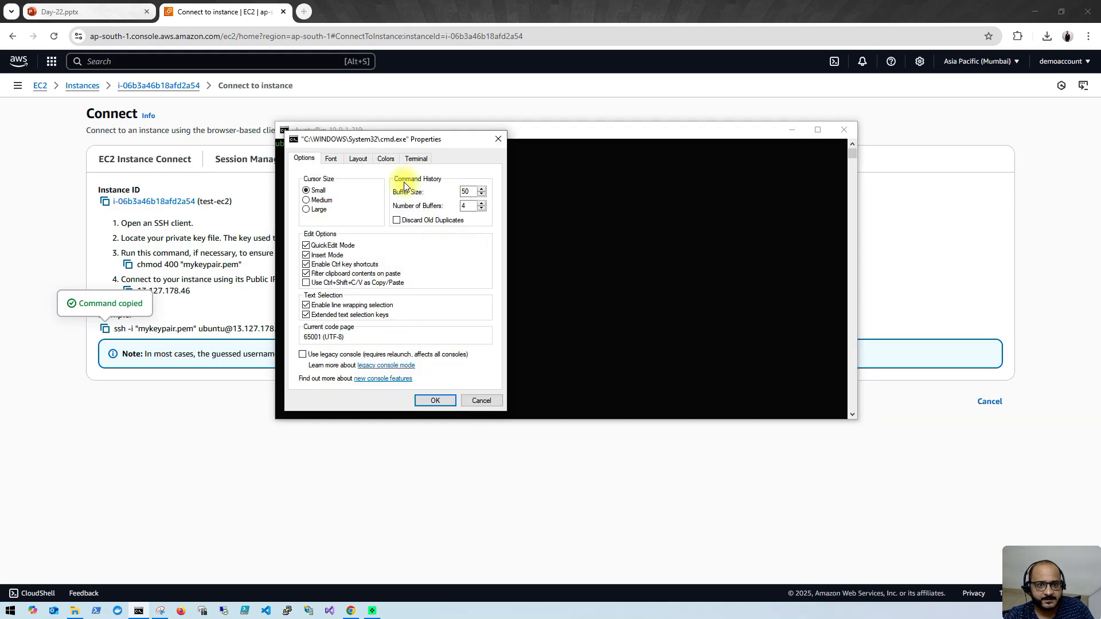
click(332, 163)
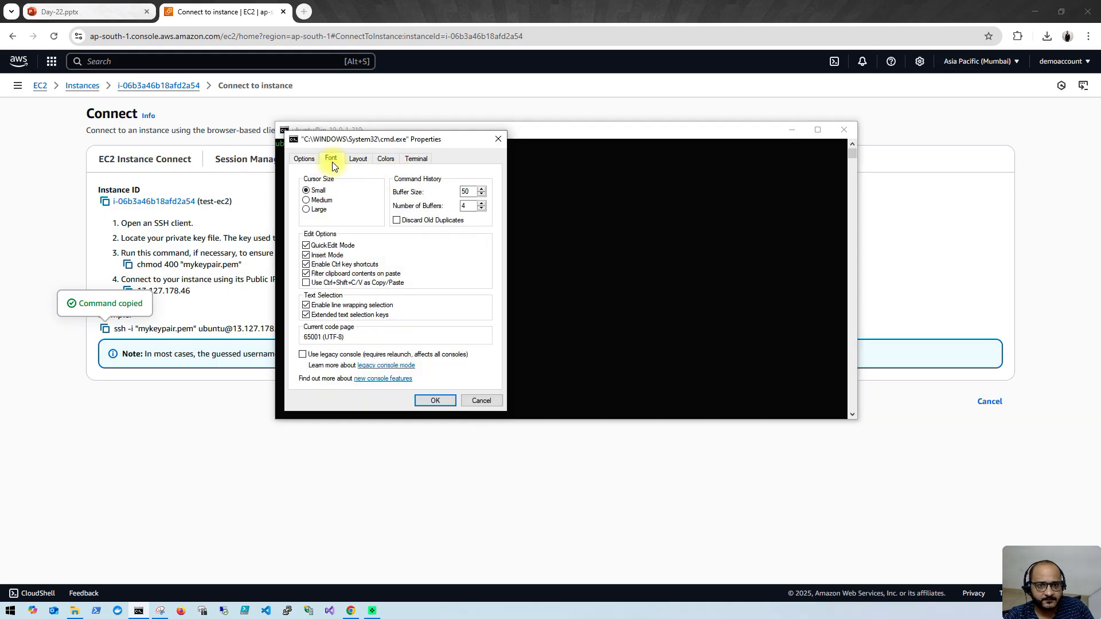
click(360, 162)
click(336, 163)
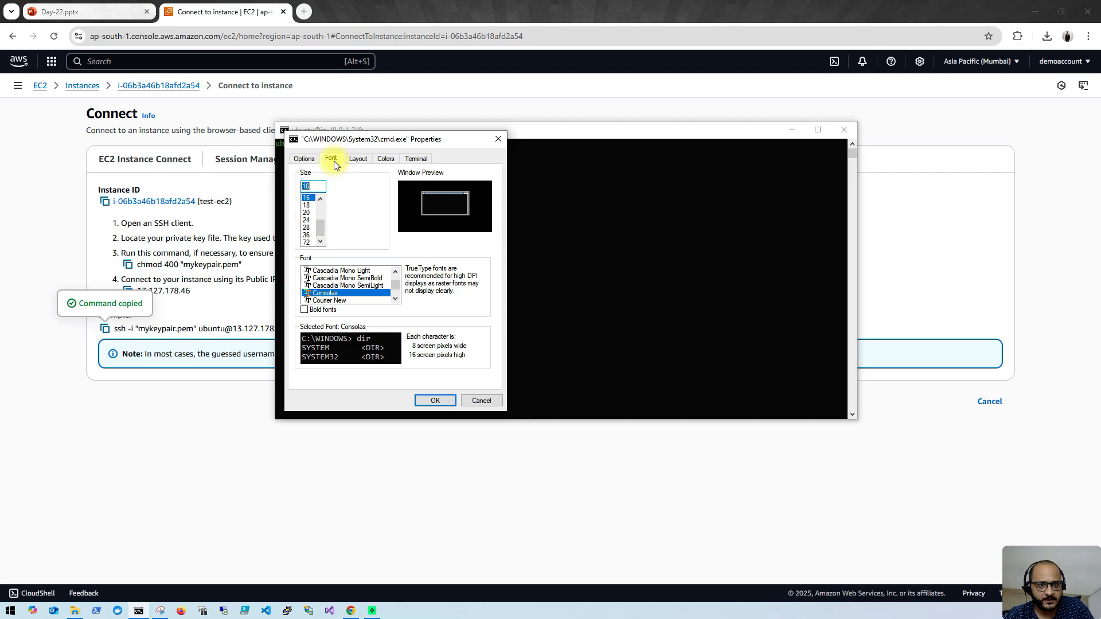
click(306, 213)
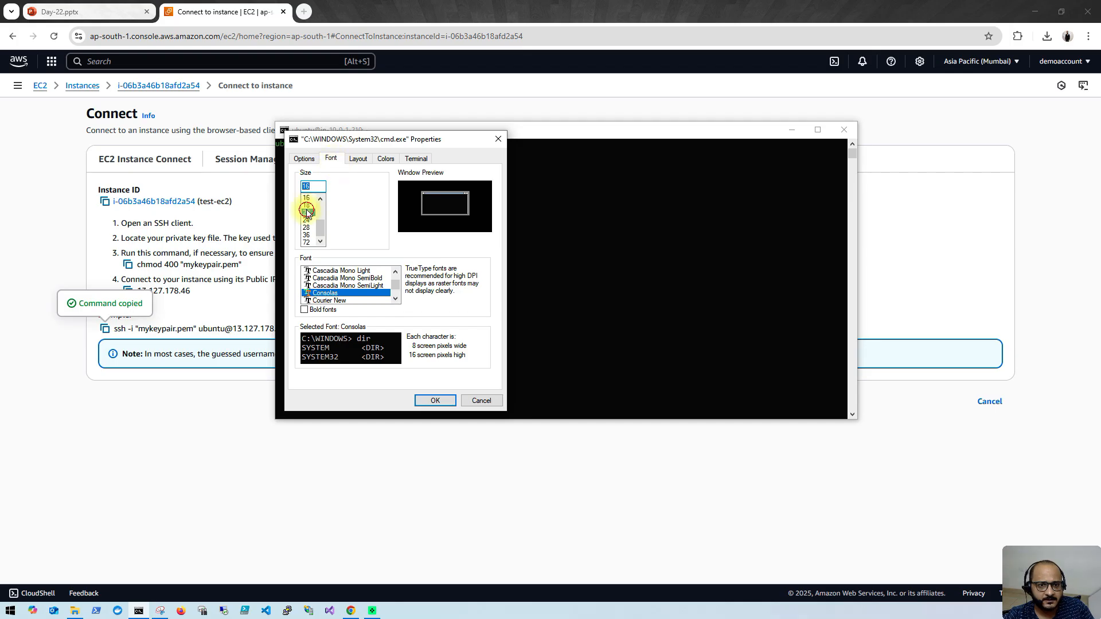
click(430, 403)
drag(497, 143, 552, 176)
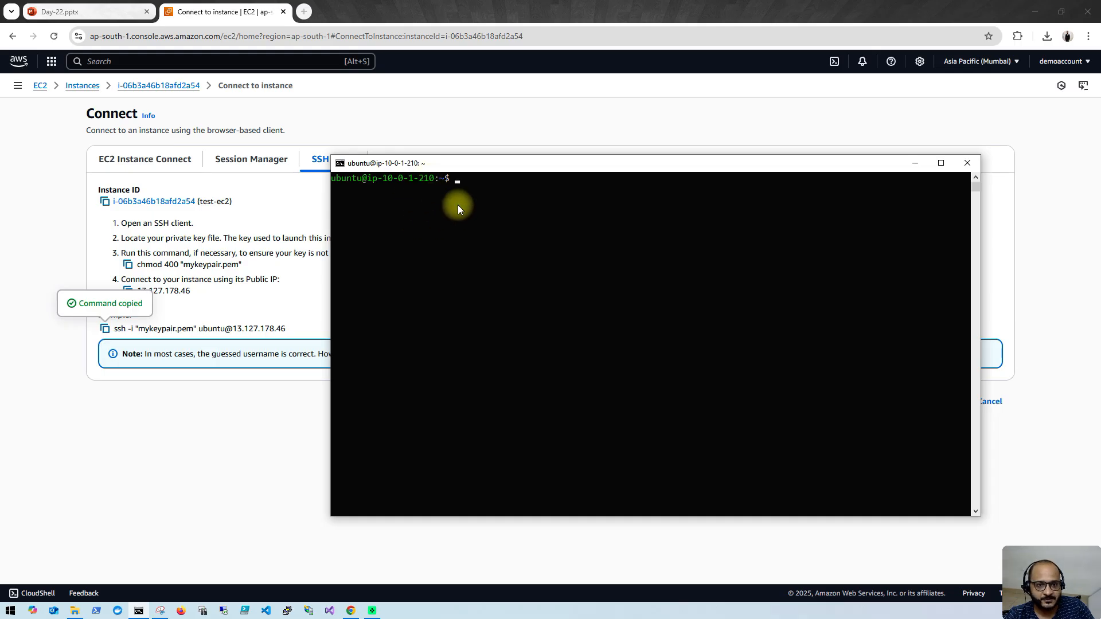
Copy the sudo mkdir -p /home/ubuntu/efs line from the Day-22 Commands slide
click(60, 12)
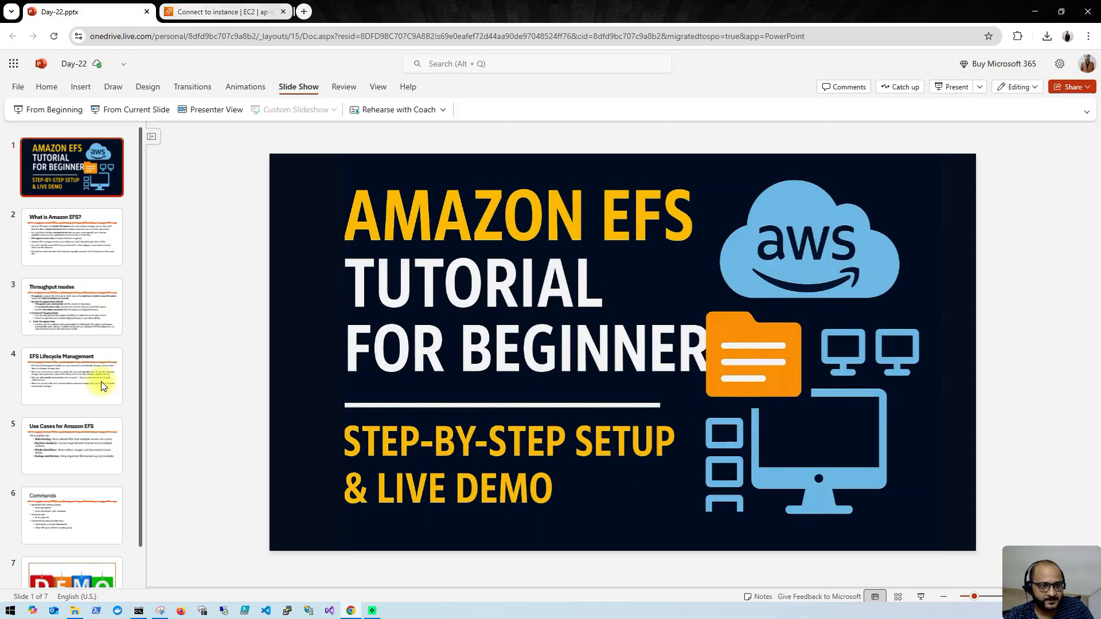
click(69, 516)
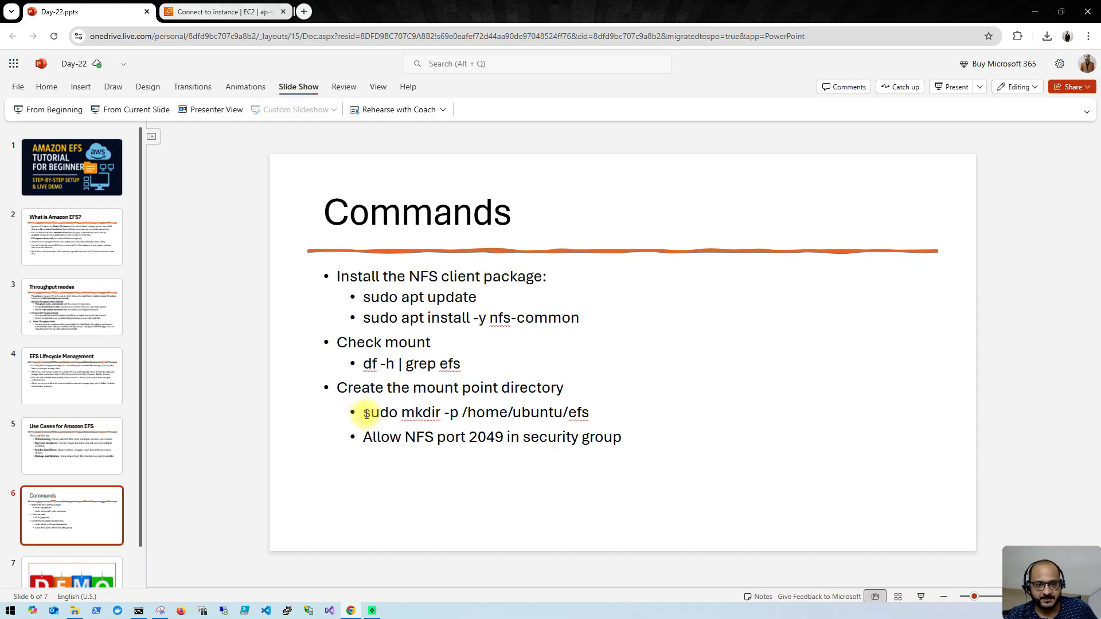
drag(368, 412, 591, 412)
right_click(591, 412)
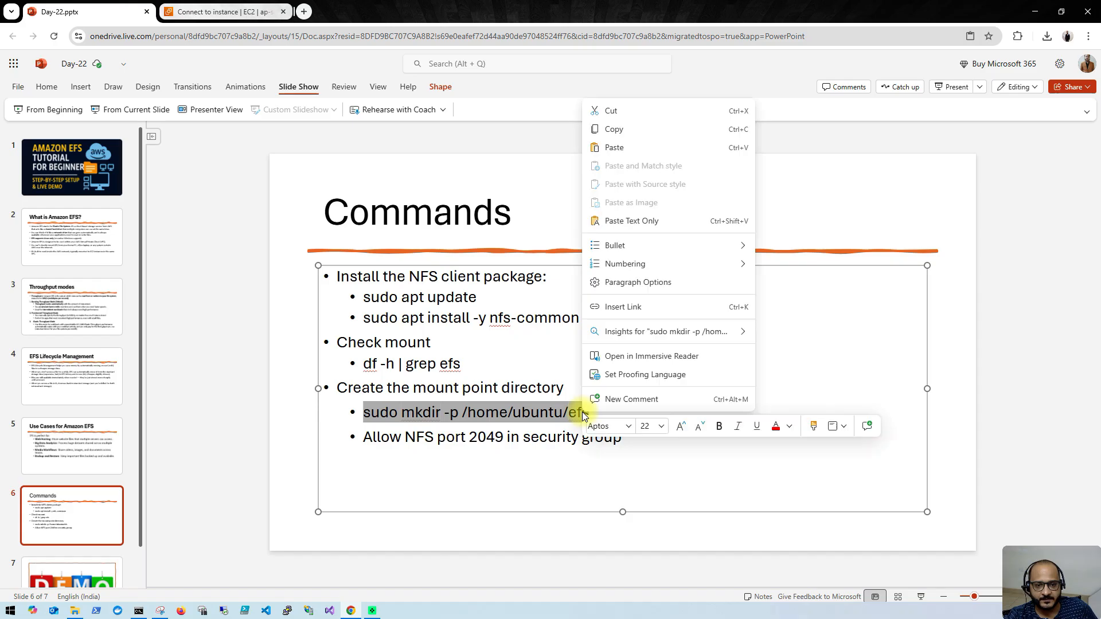
click(612, 182)
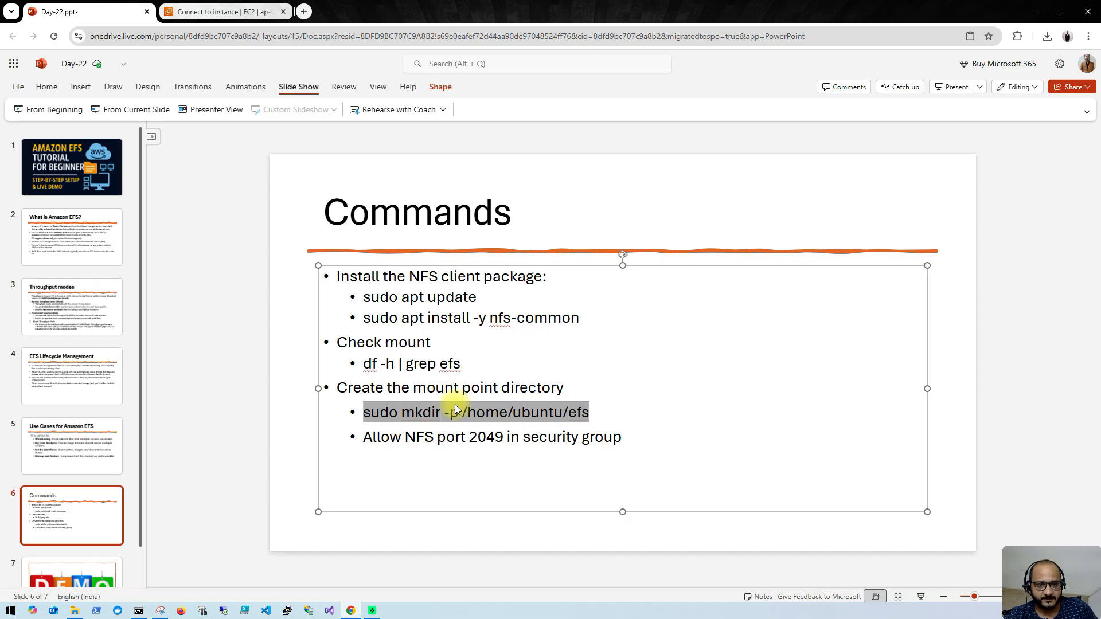
click(251, 12)
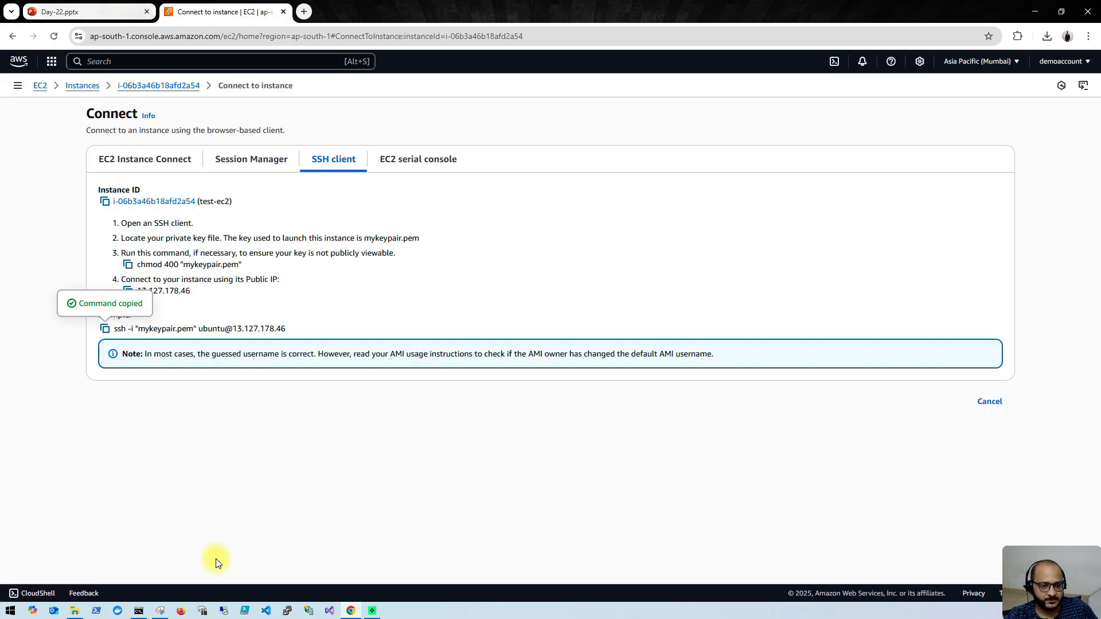
Run the pasted mkdir command on test-ec2 and confirm with ls that efs exists
click(139, 610)
right_click(491, 222)
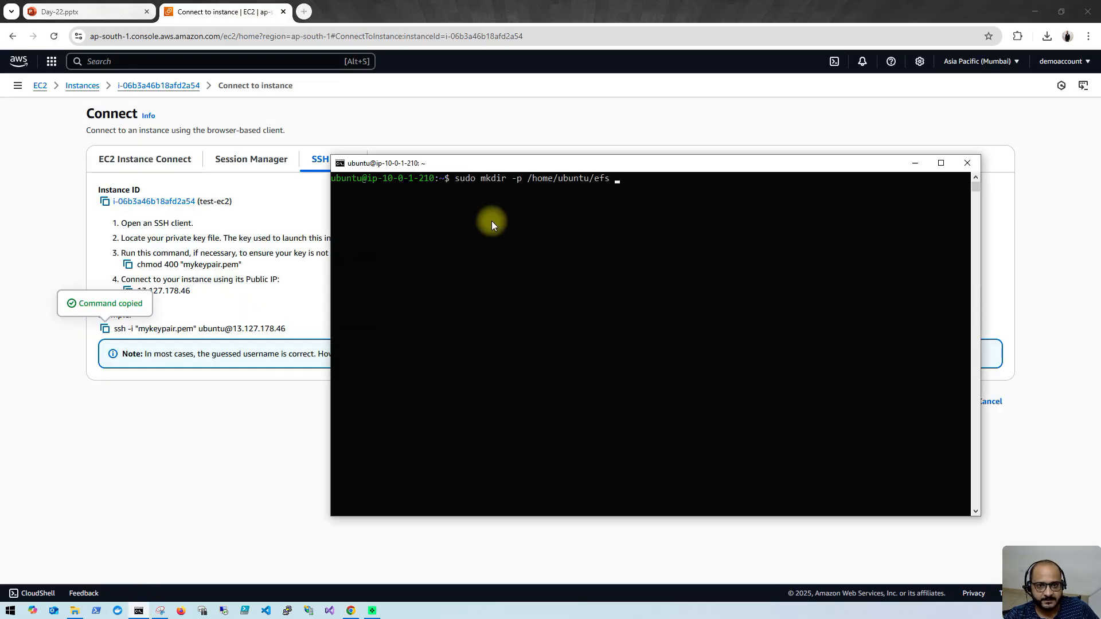
key(Return)
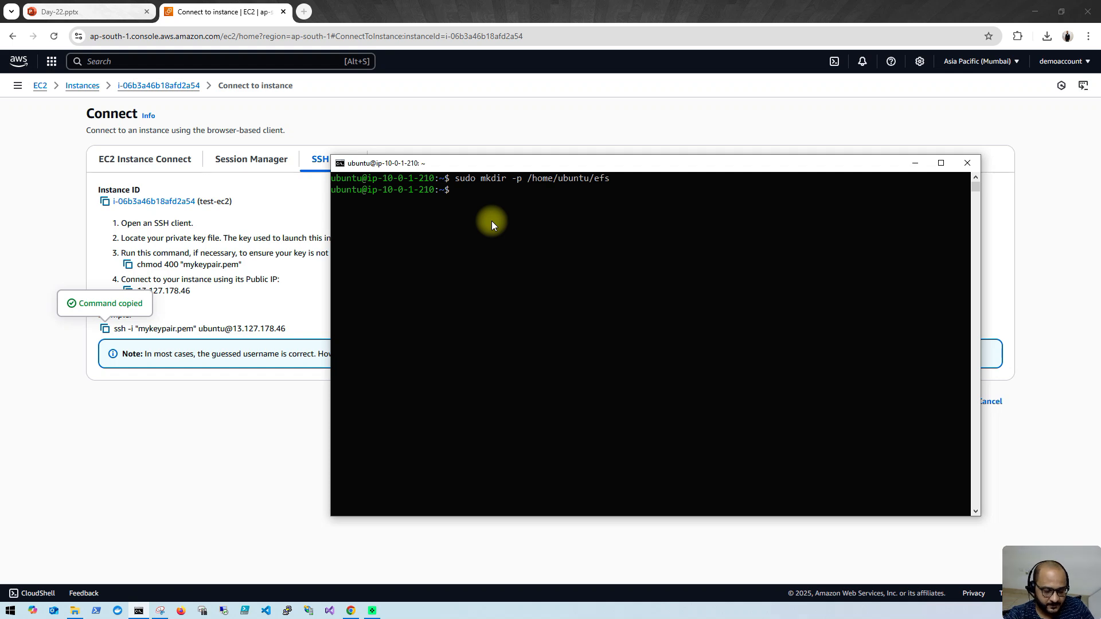
text(ls)
key(Return)
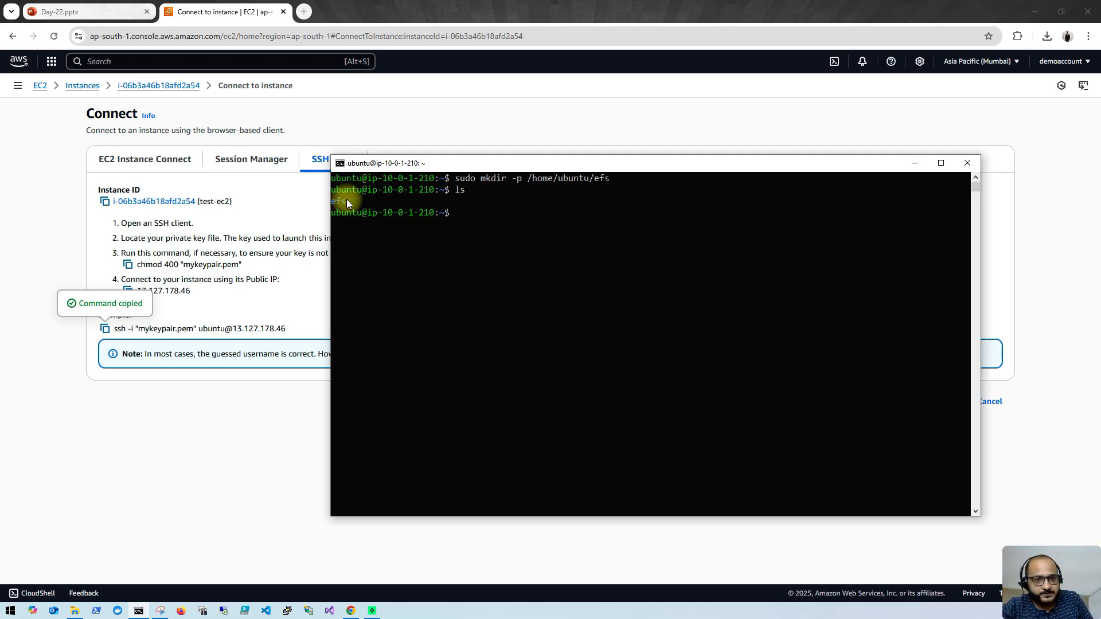
click(51, 61)
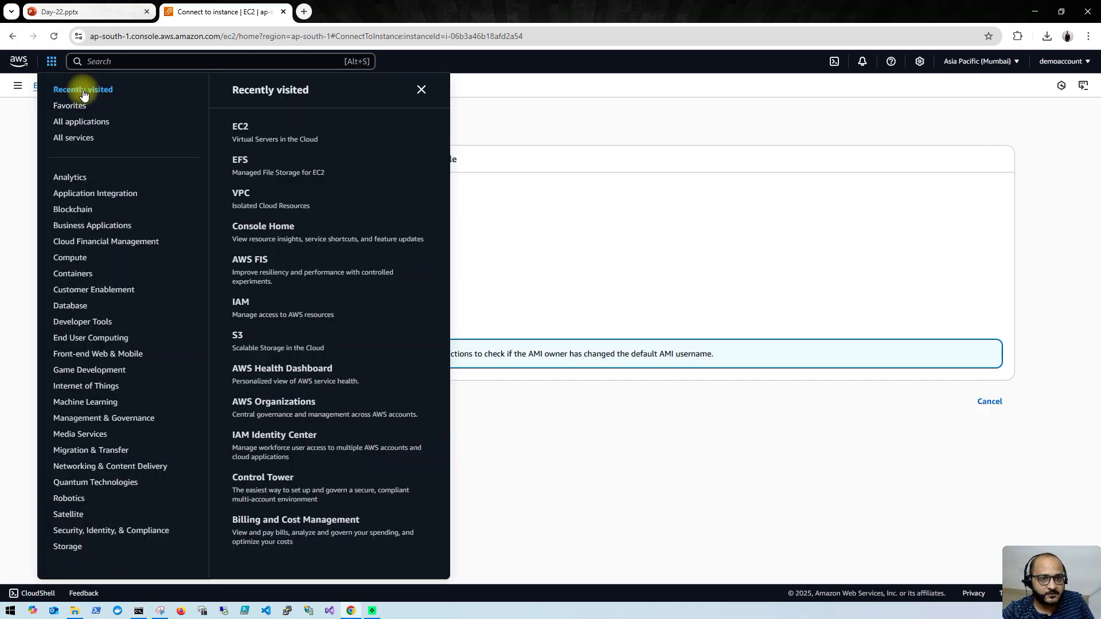
Copy test-efs's NFS mount command for mounting via IP 10.0.1.96 from the Attach instructions
click(240, 160)
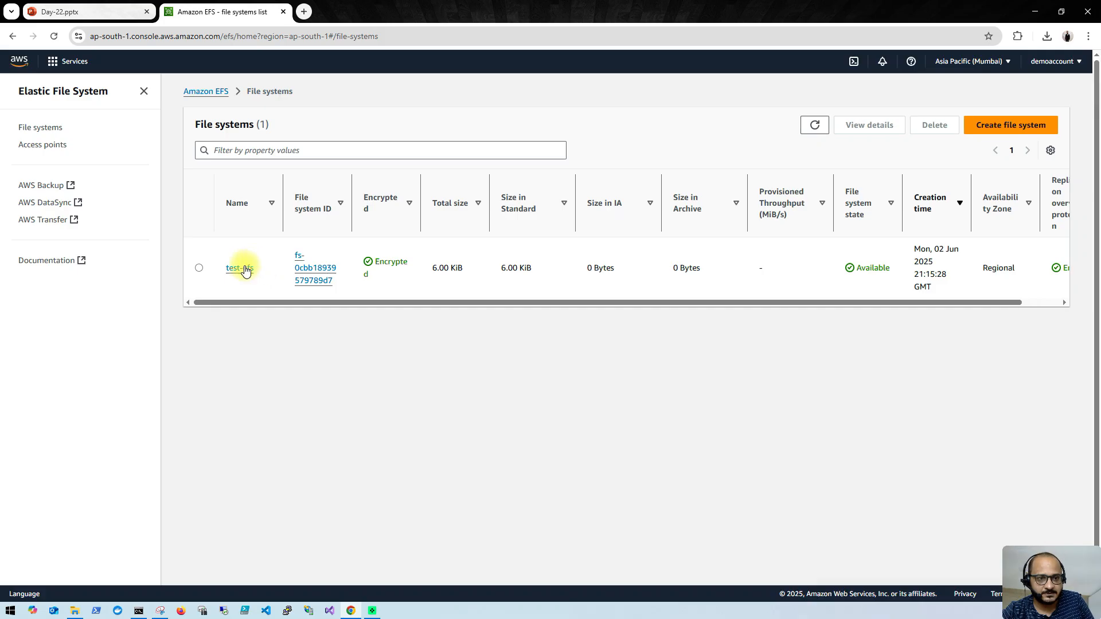
click(244, 269)
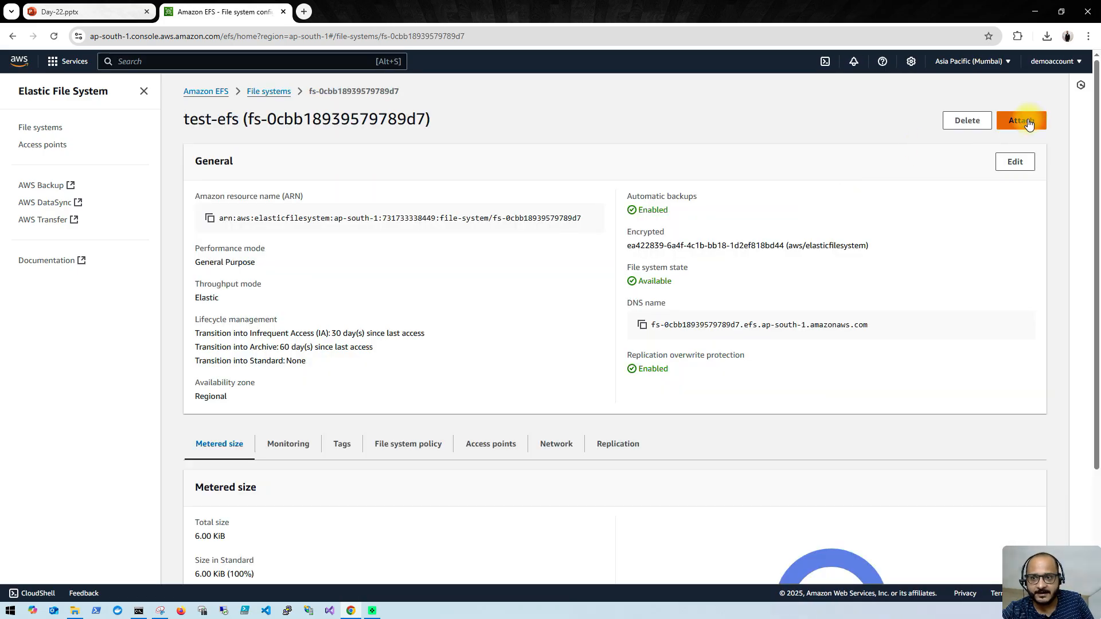
click(1029, 122)
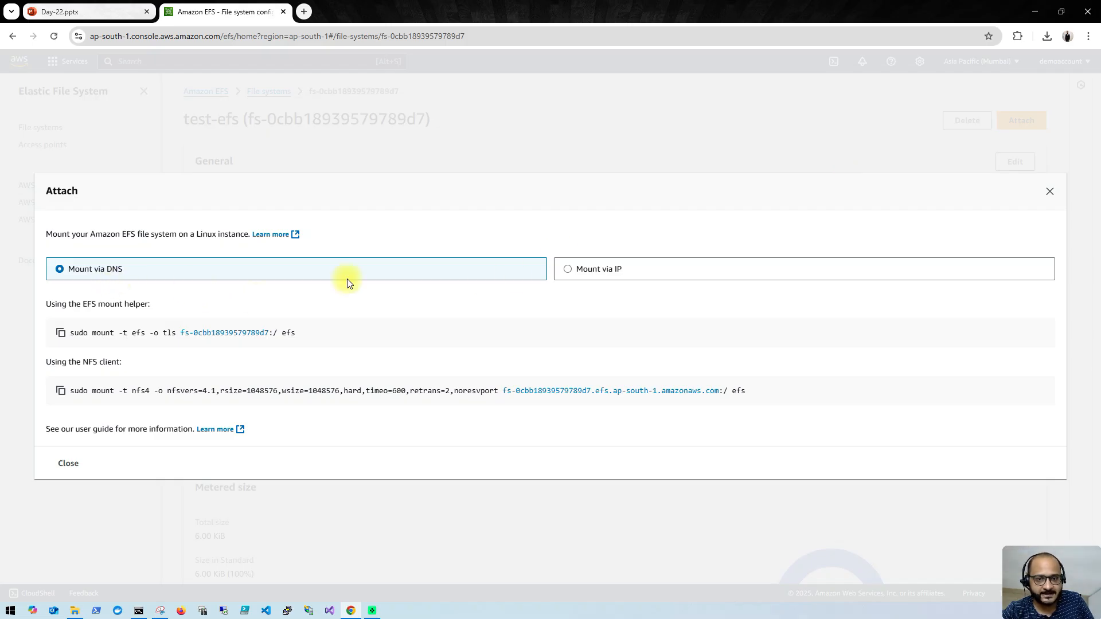
click(571, 269)
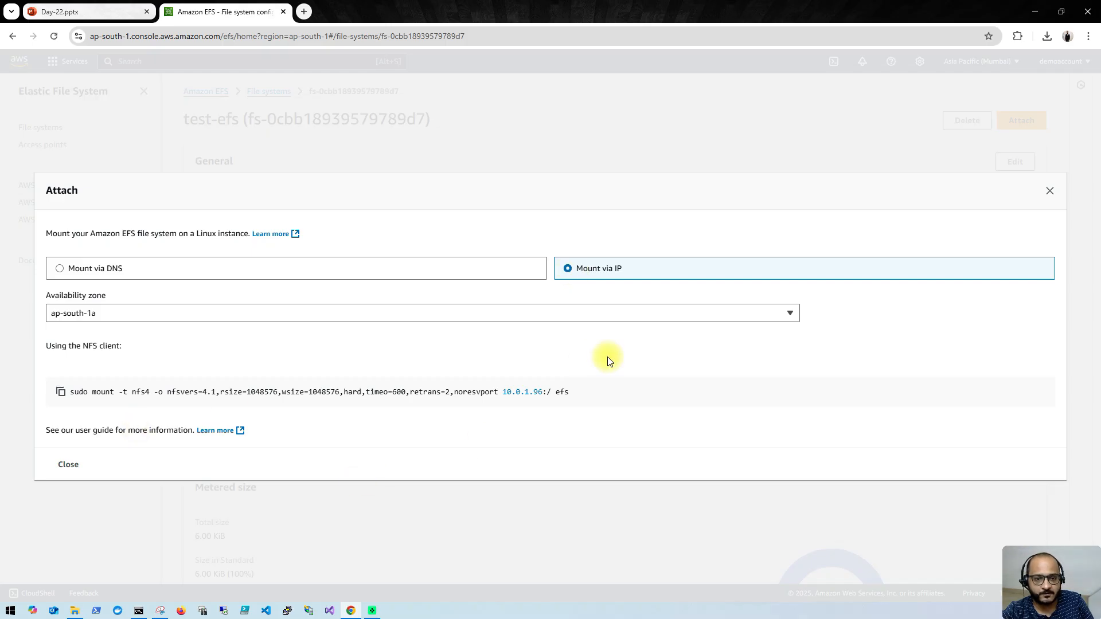
click(61, 393)
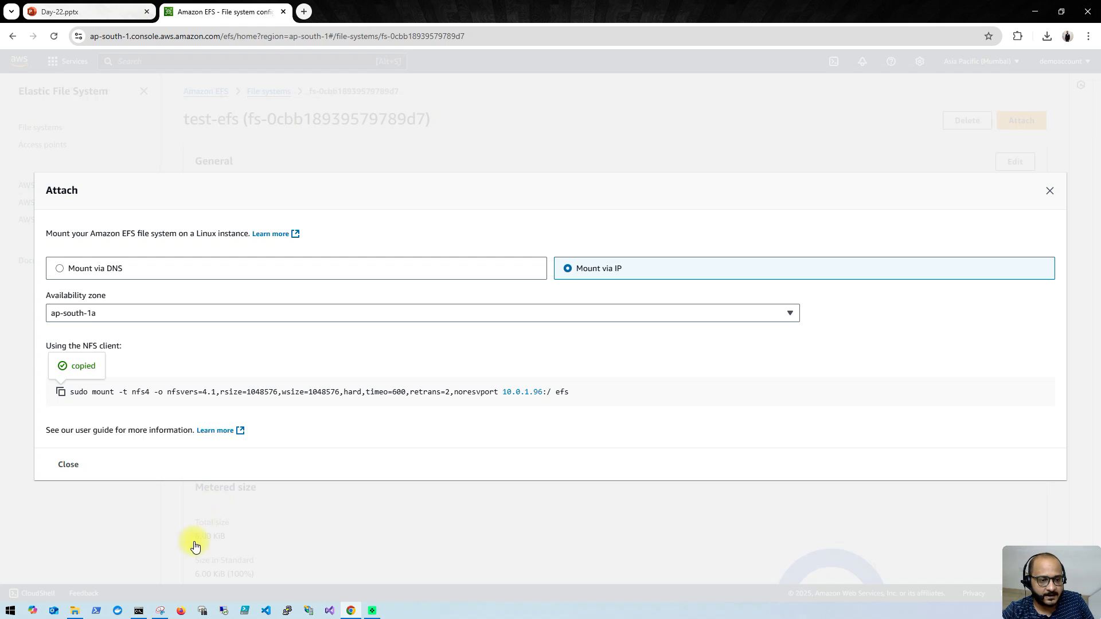
mouse_move(139, 610)
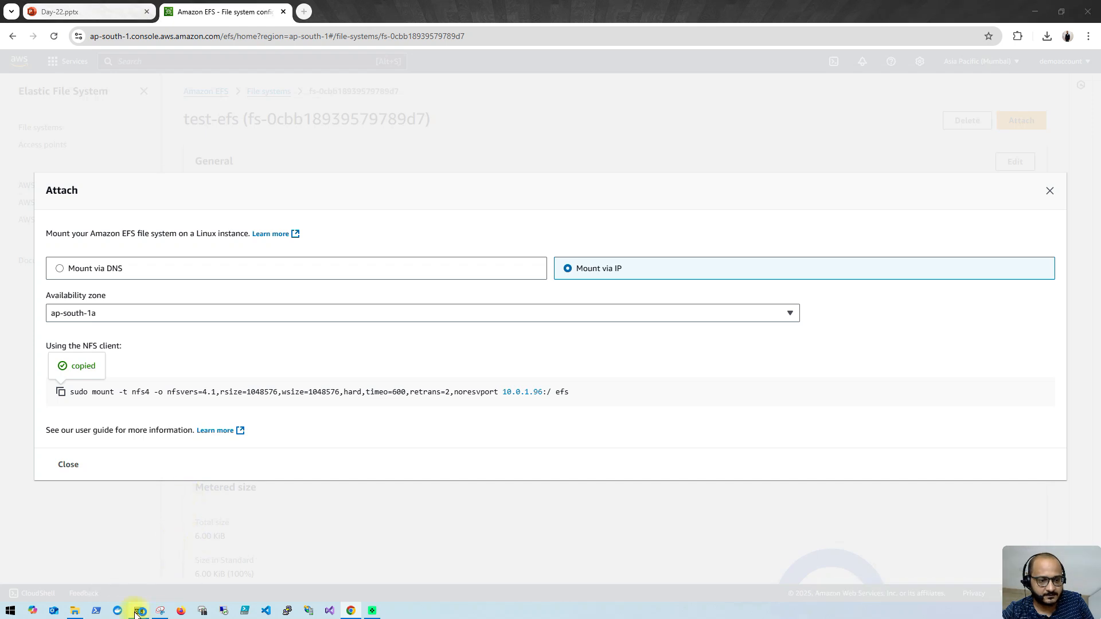
click(139, 611)
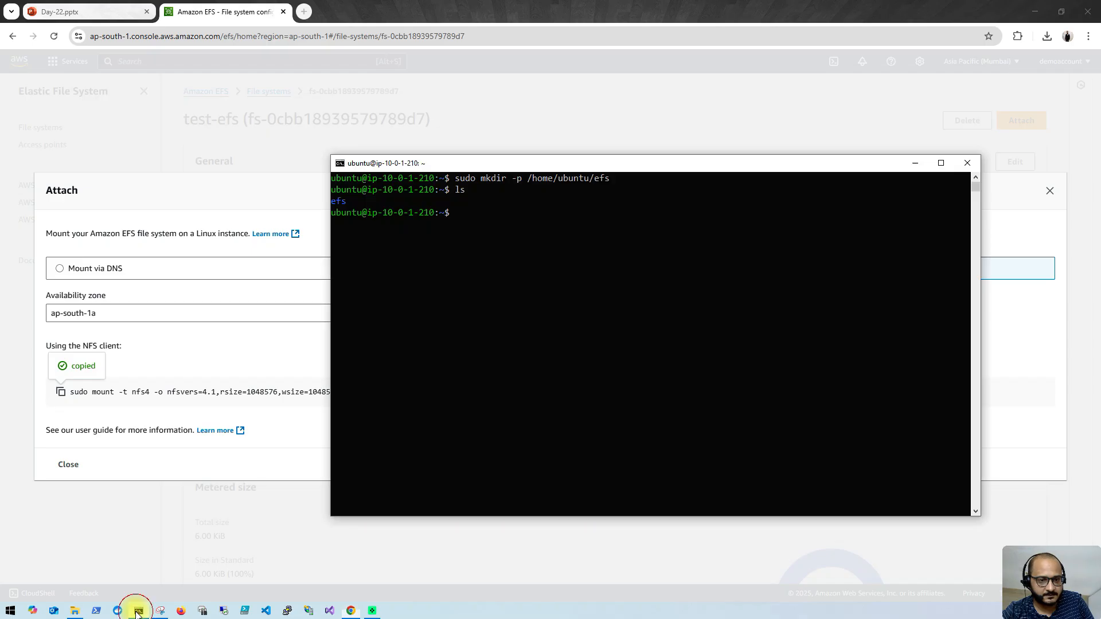
Paste the NFS mount command, change its target to /home/oreacle/efs, and run it (bad usage)
right_click(545, 233)
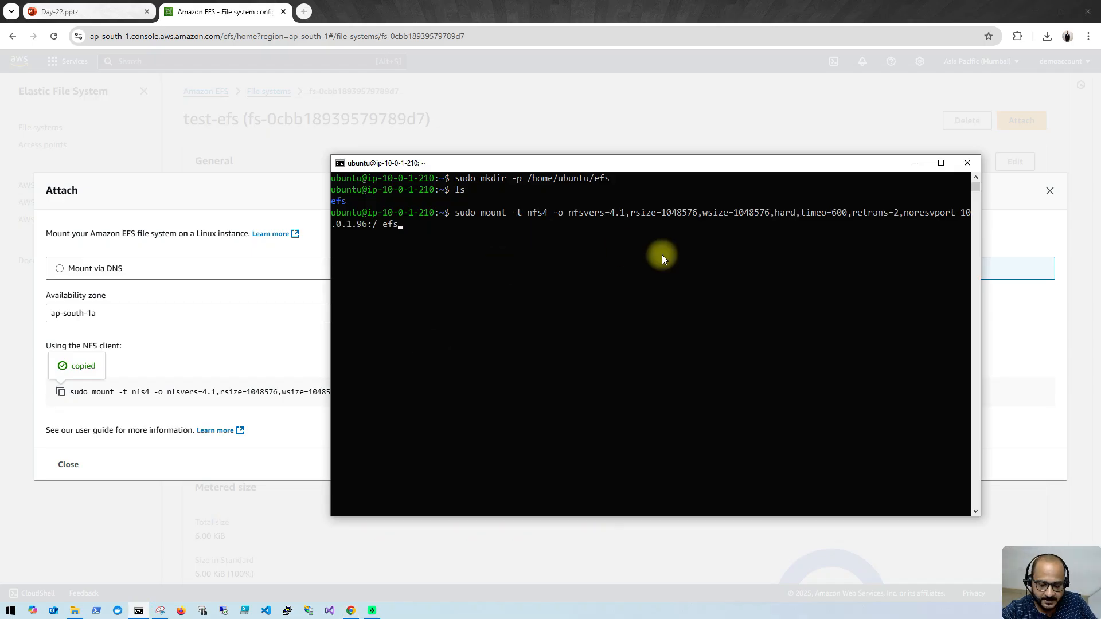
key(Left)
key(Left)
key(Left)
key(Left)
key(Left)
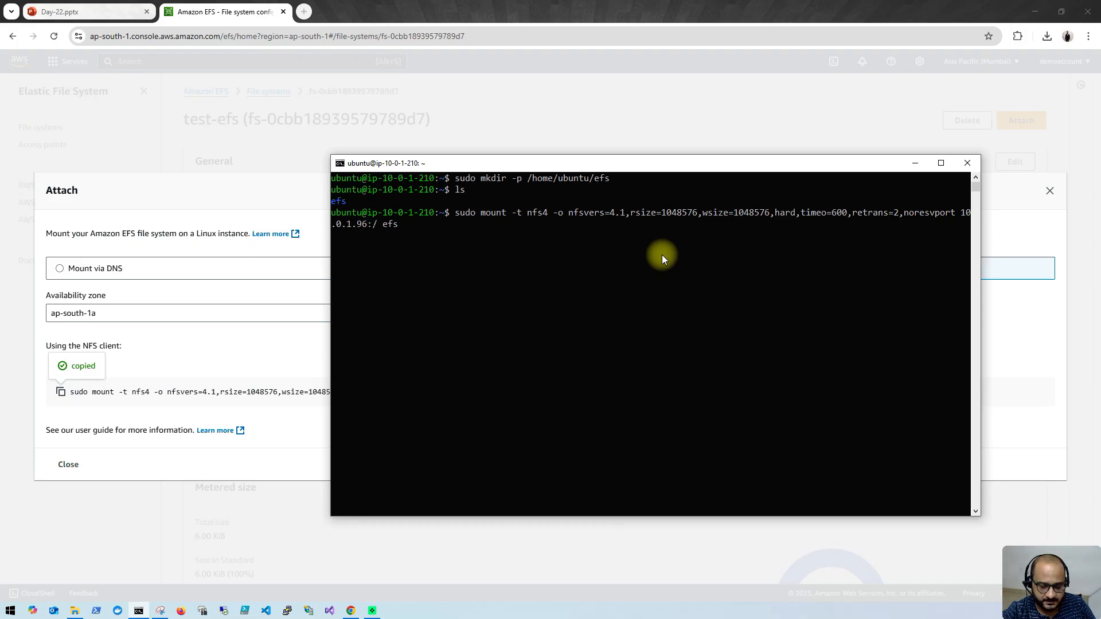
text(//)
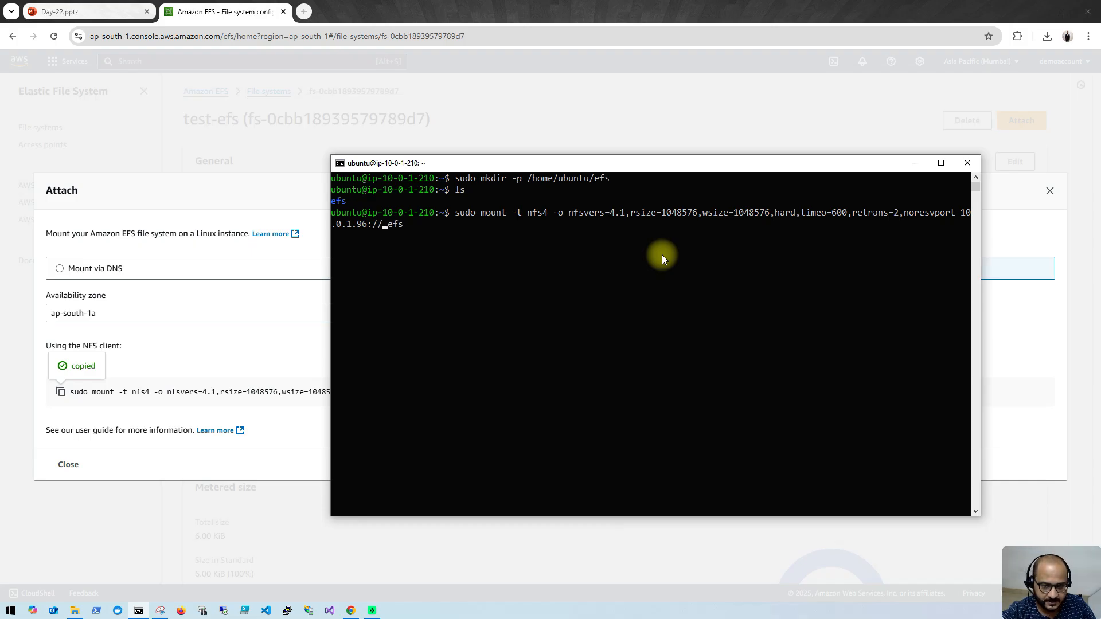
key(BackSpace)
key(BackSpace)
text(/)
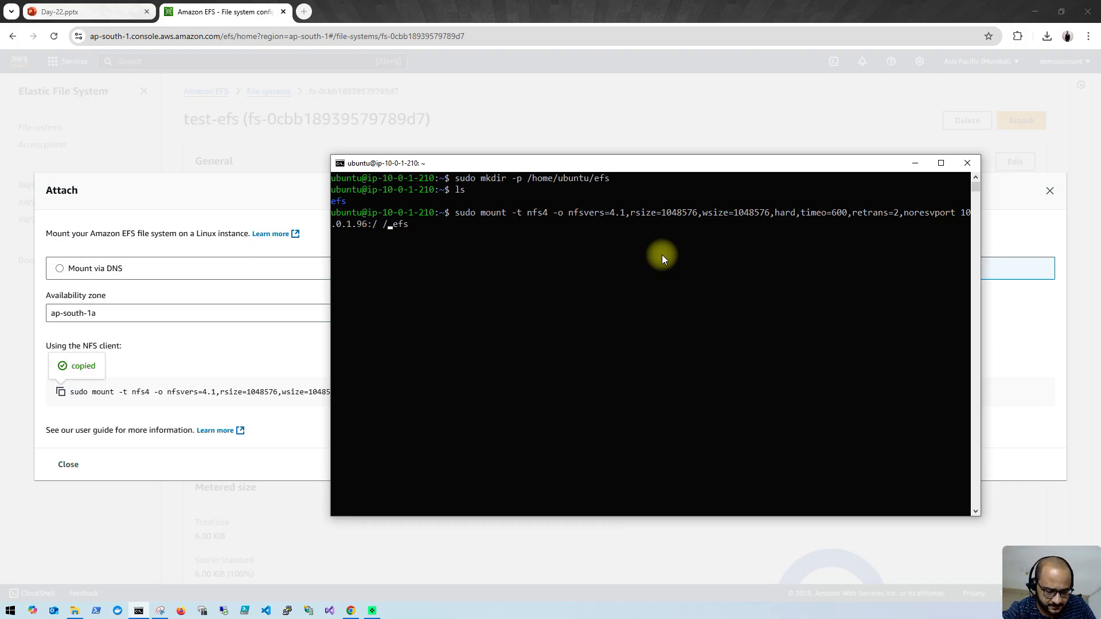
text(home/)
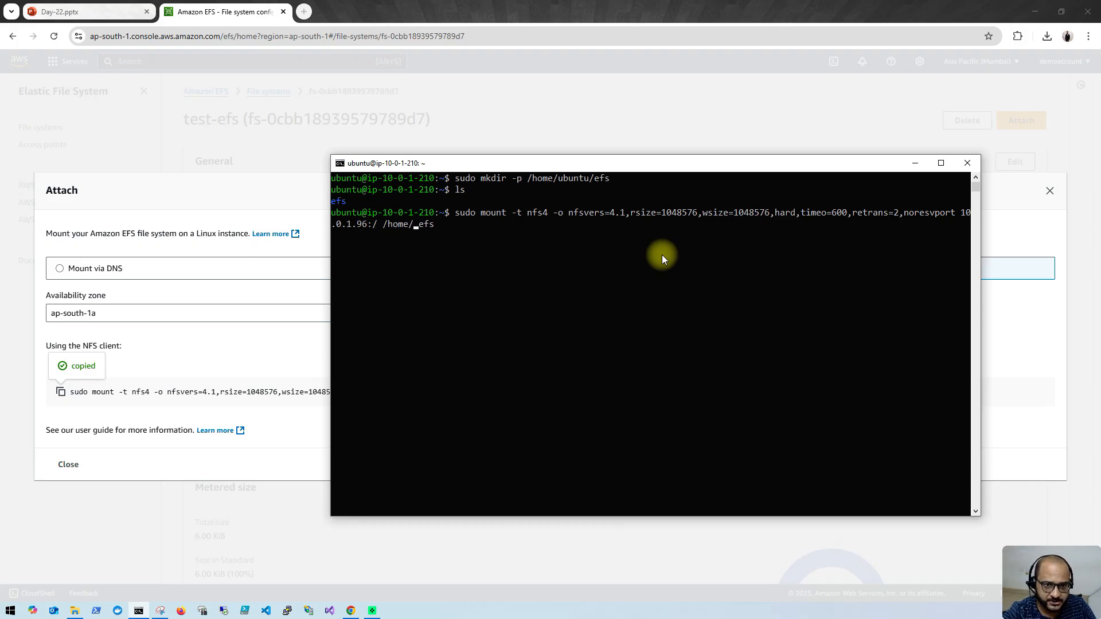
text(oreacle/)
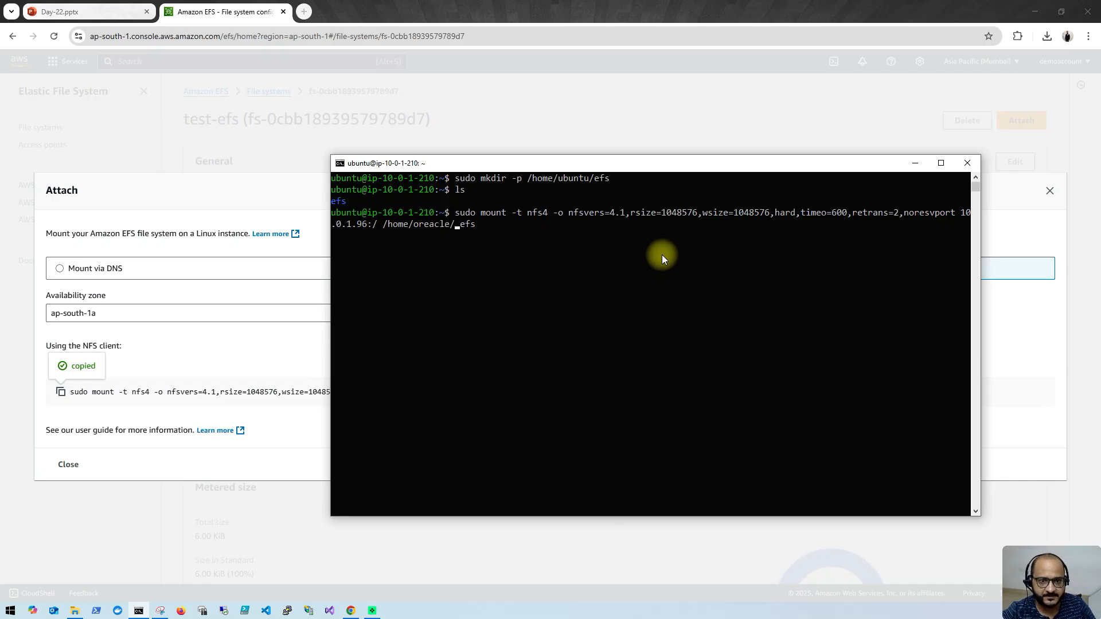
key(Return)
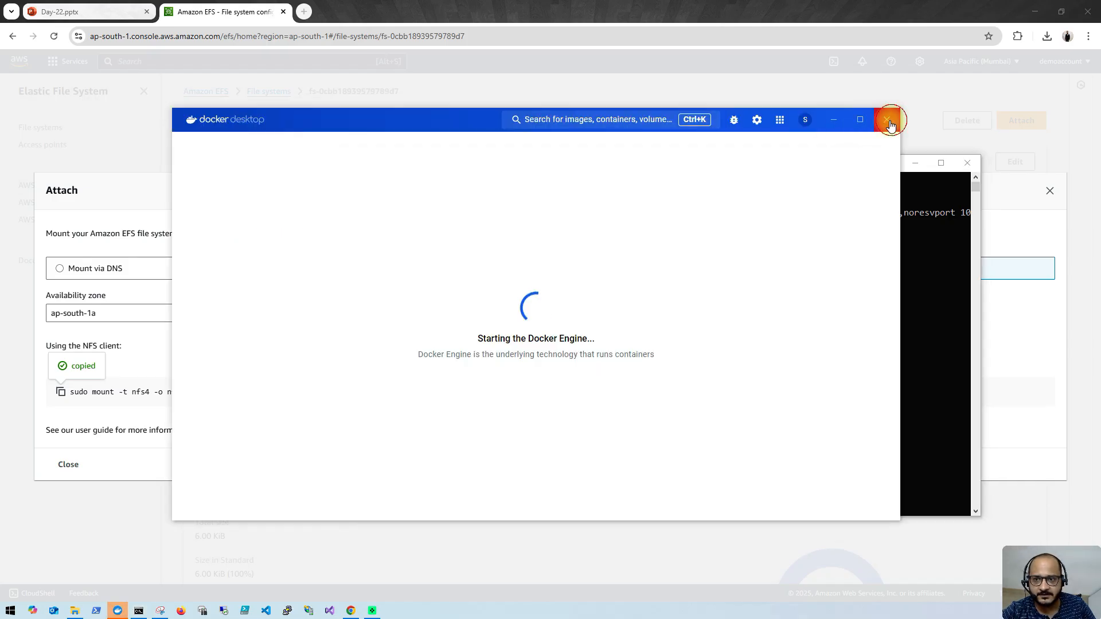
Close the Docker Desktop popup and rerun the fixed mount command, which fails on a missing mount point
click(887, 119)
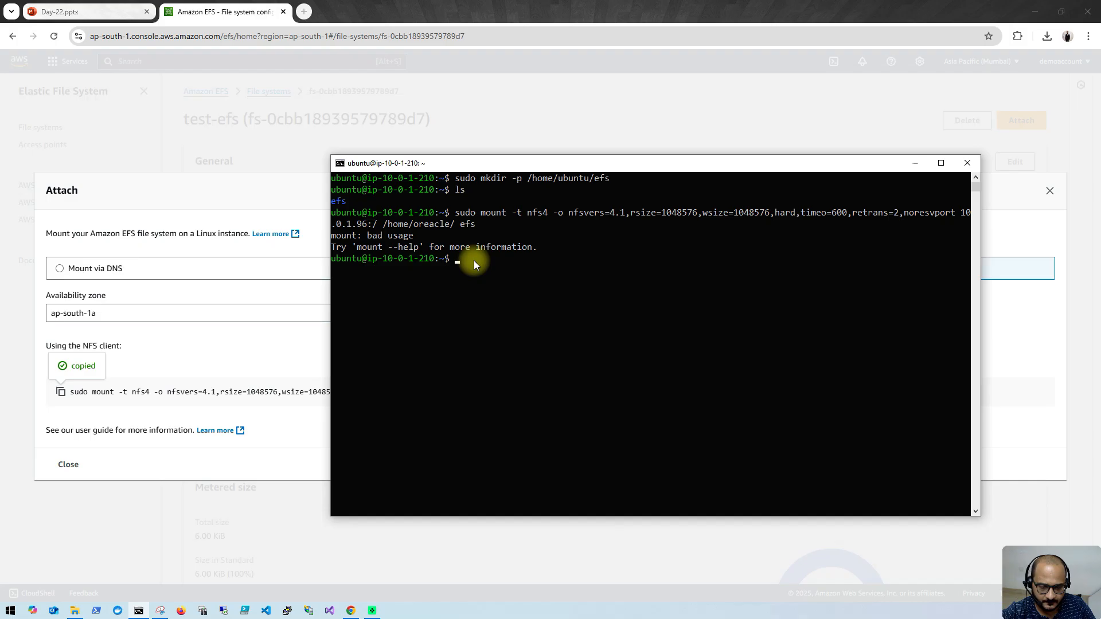
key(Up)
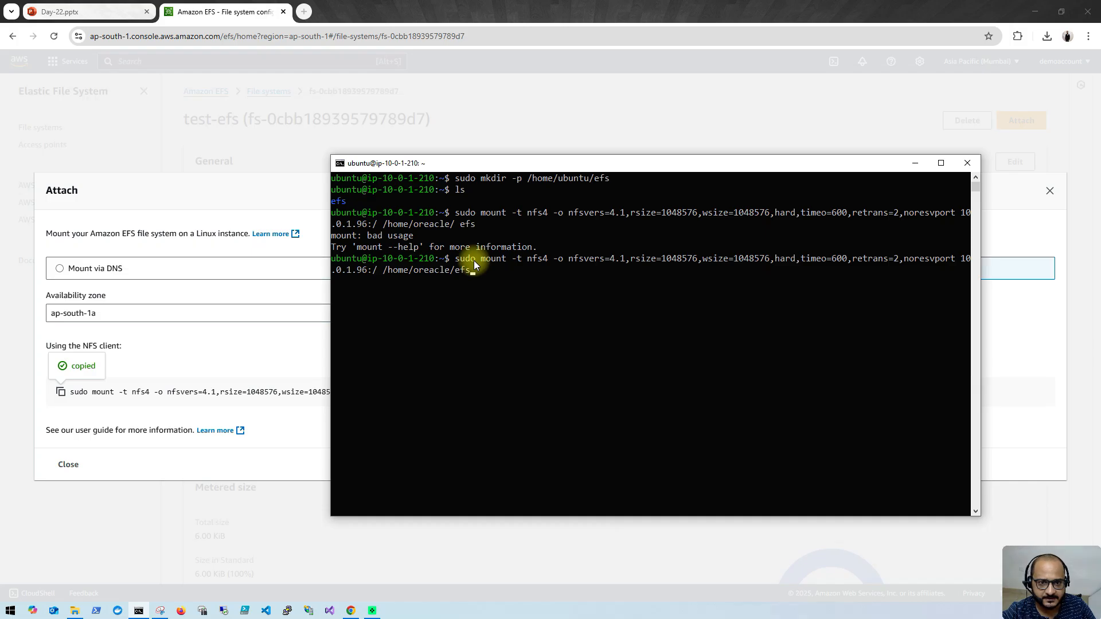
key(Return)
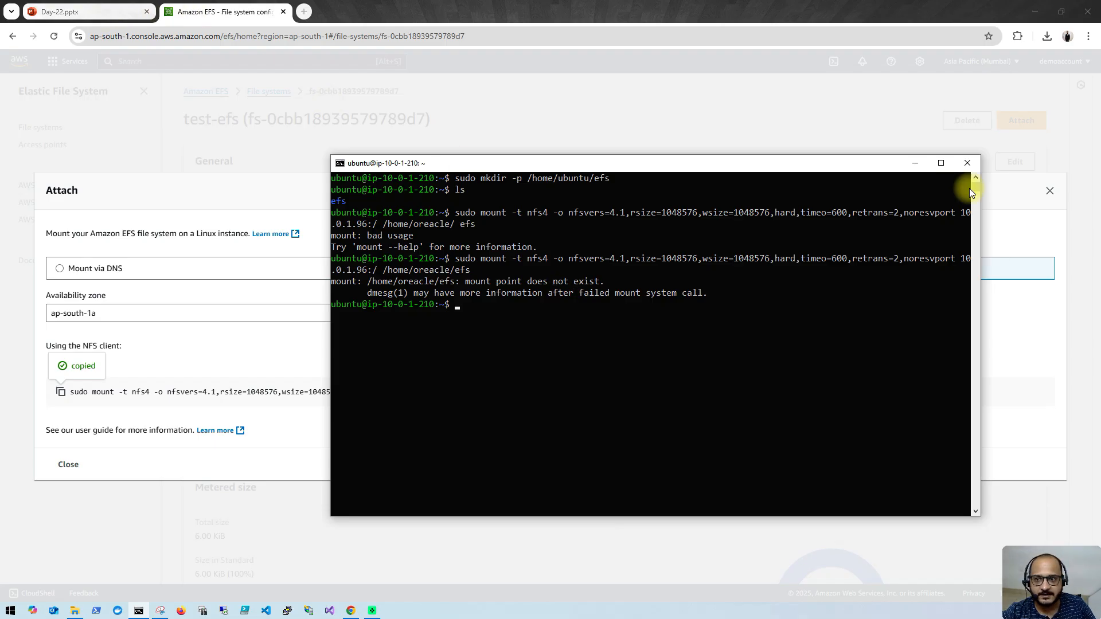
click(1047, 191)
Open the test-sgw security group from the EC2 Security Groups list
click(1047, 191)
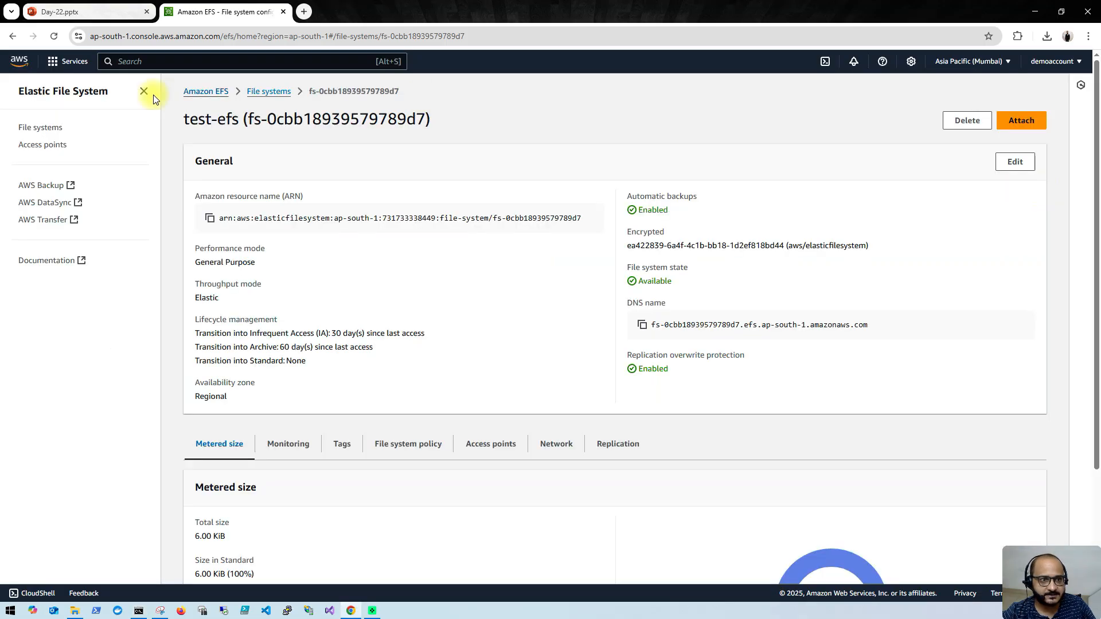
click(55, 60)
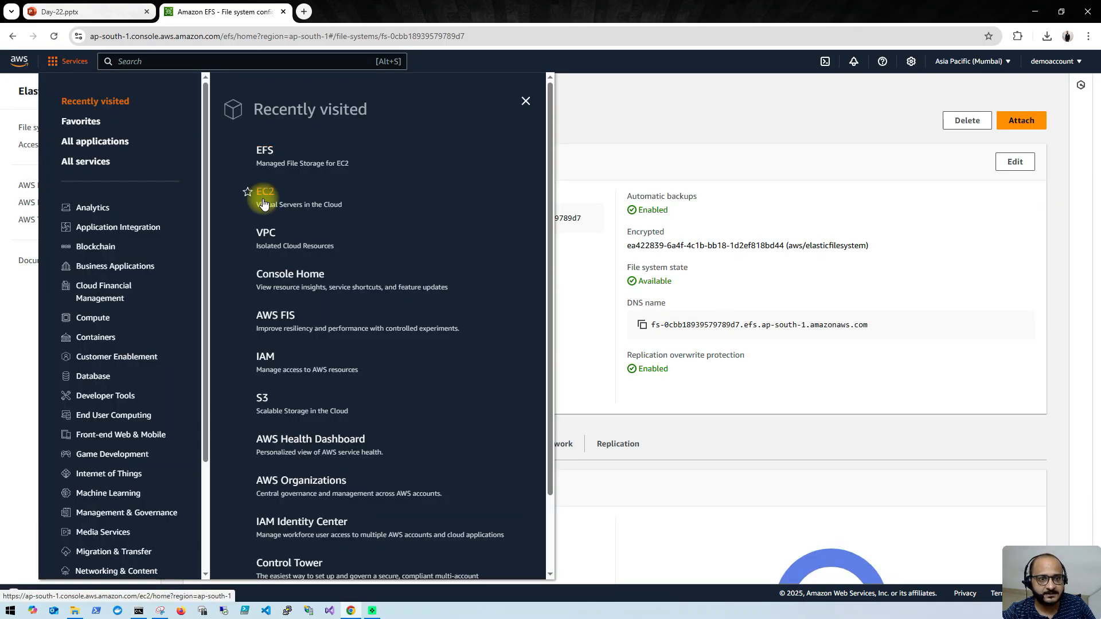
click(263, 191)
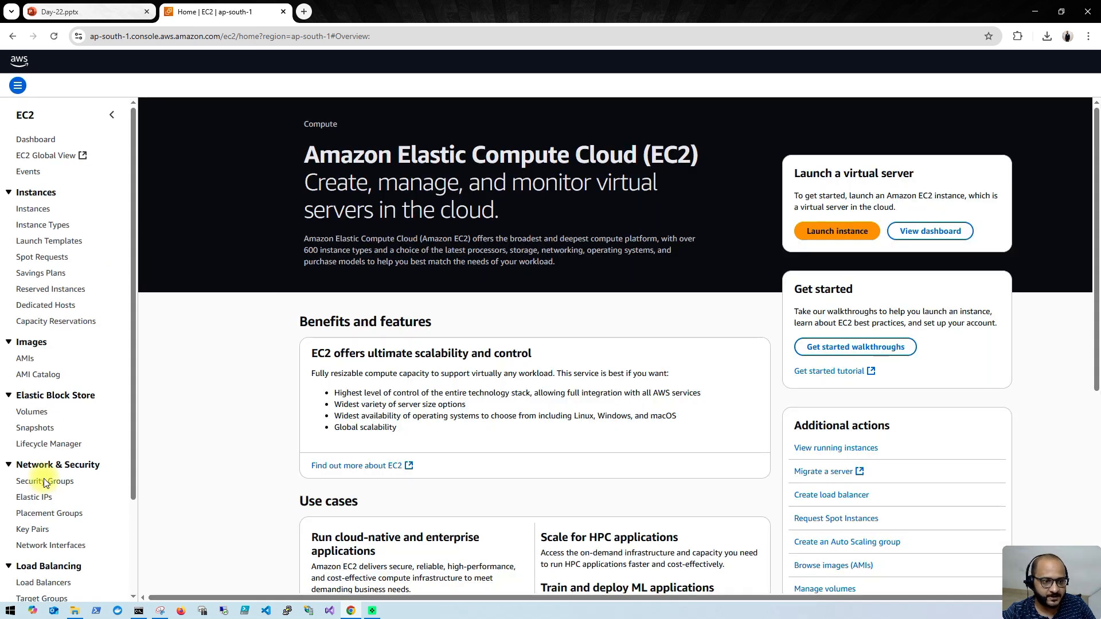
click(44, 483)
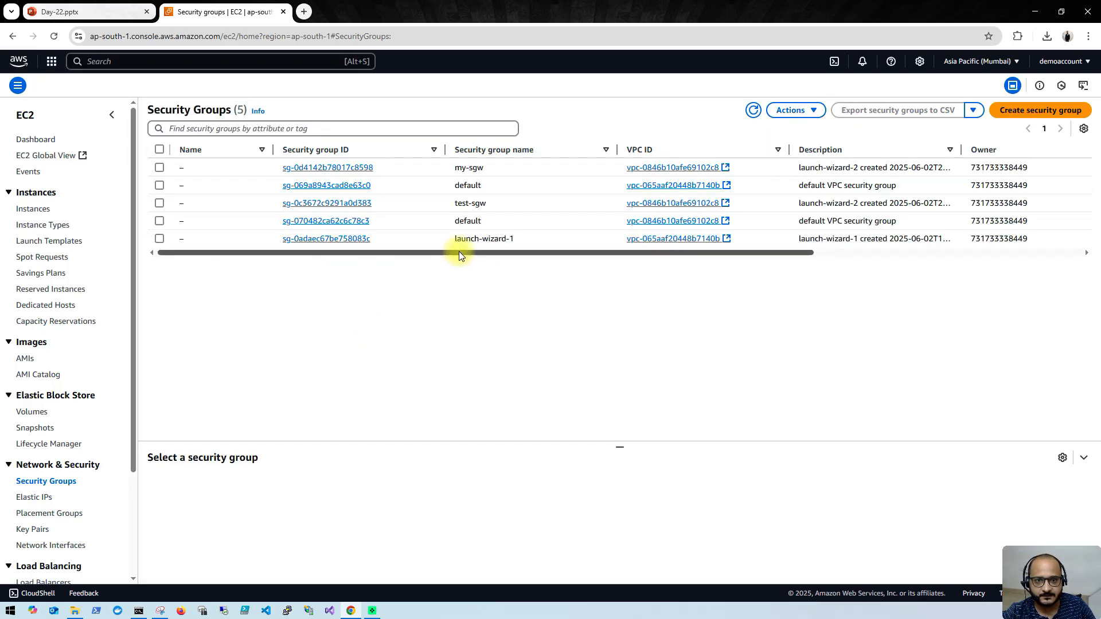
click(351, 204)
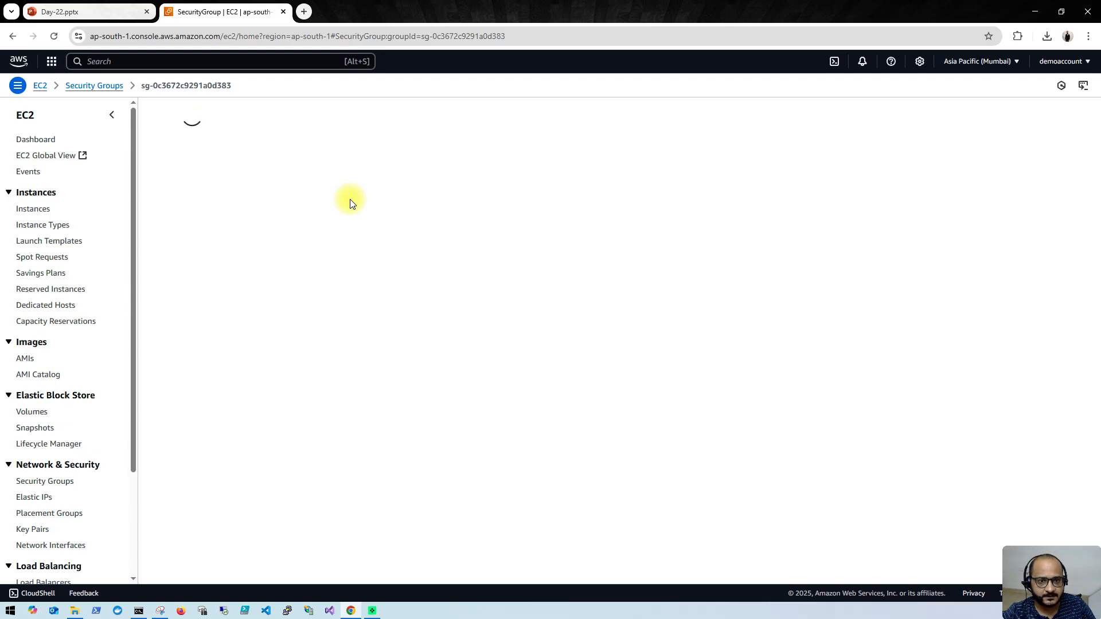
Add an inbound rule for port 2049 from Anywhere-IPv4 and save the rules
click(1021, 296)
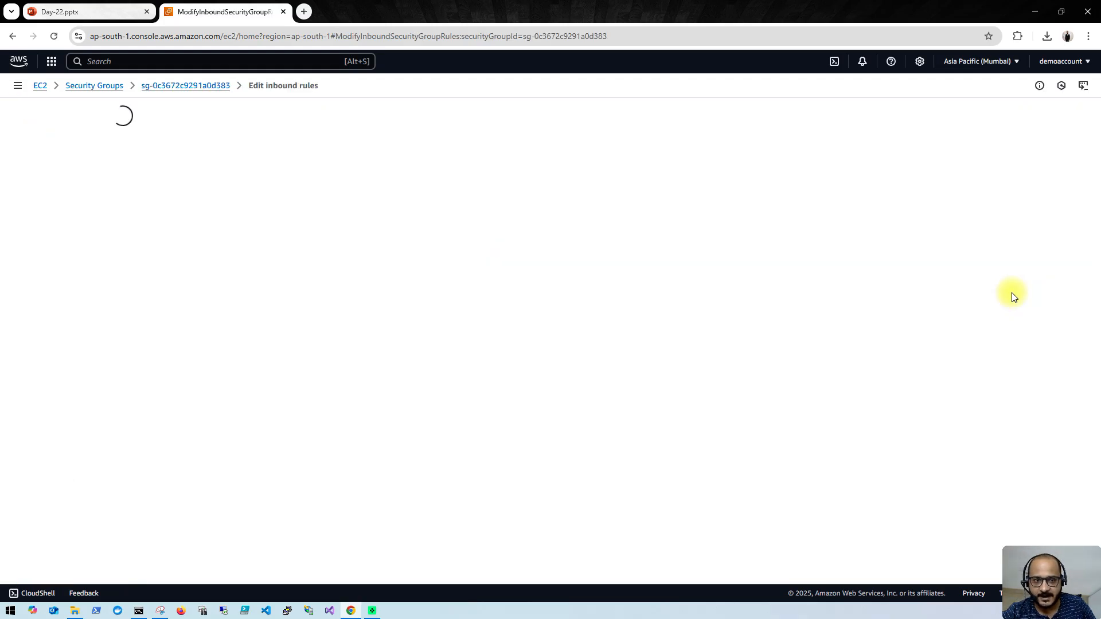
click(154, 236)
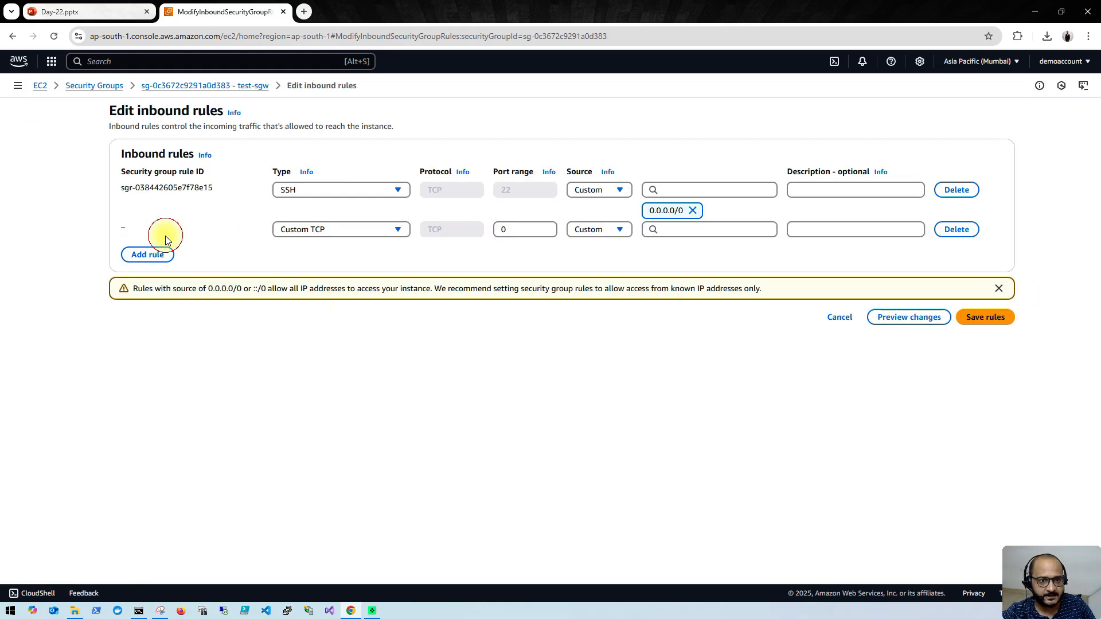
click(292, 230)
click(524, 229)
double_click(497, 230)
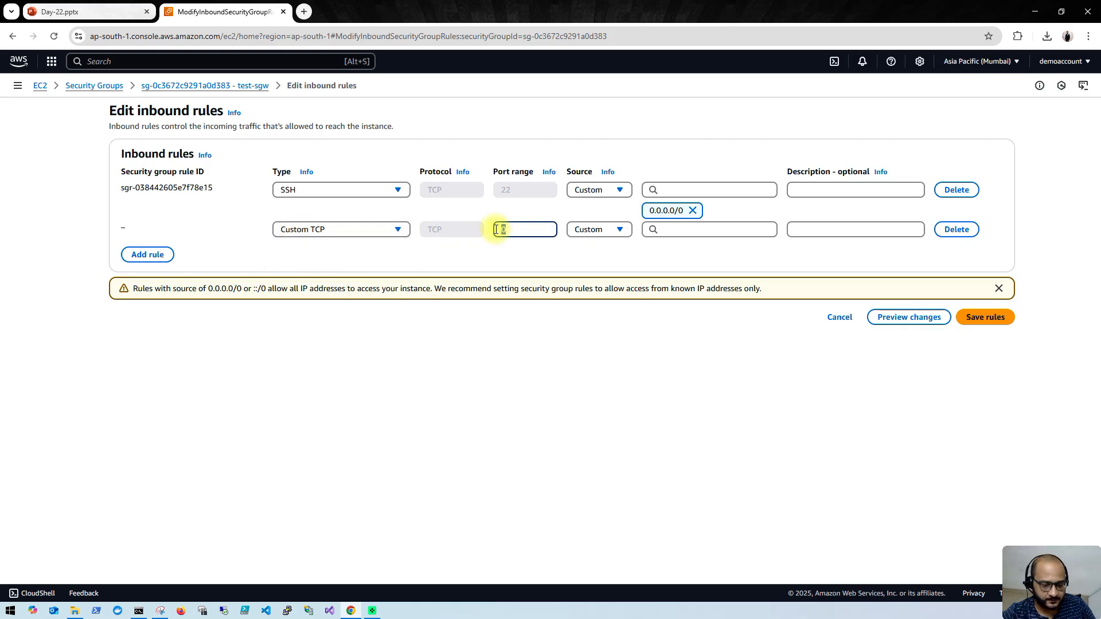
text(2049)
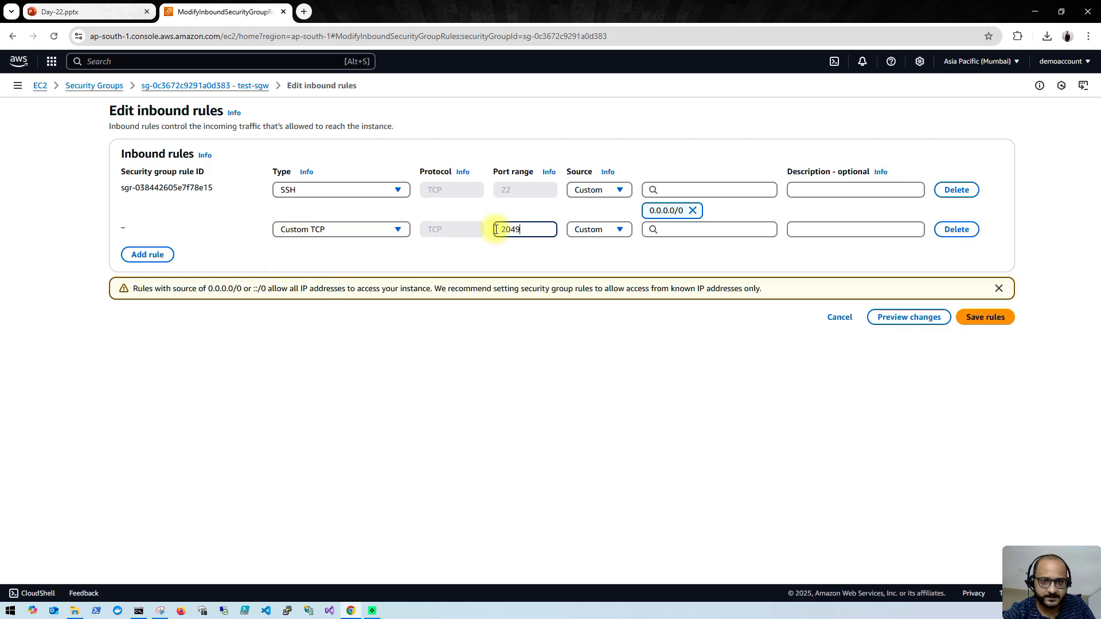
click(614, 229)
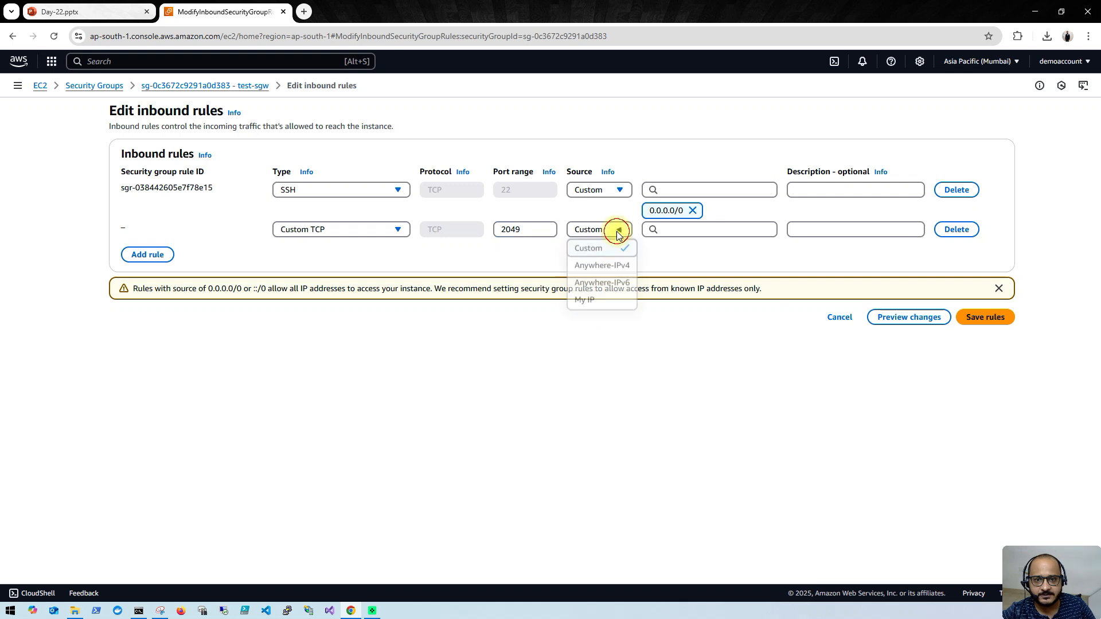
click(619, 264)
click(975, 341)
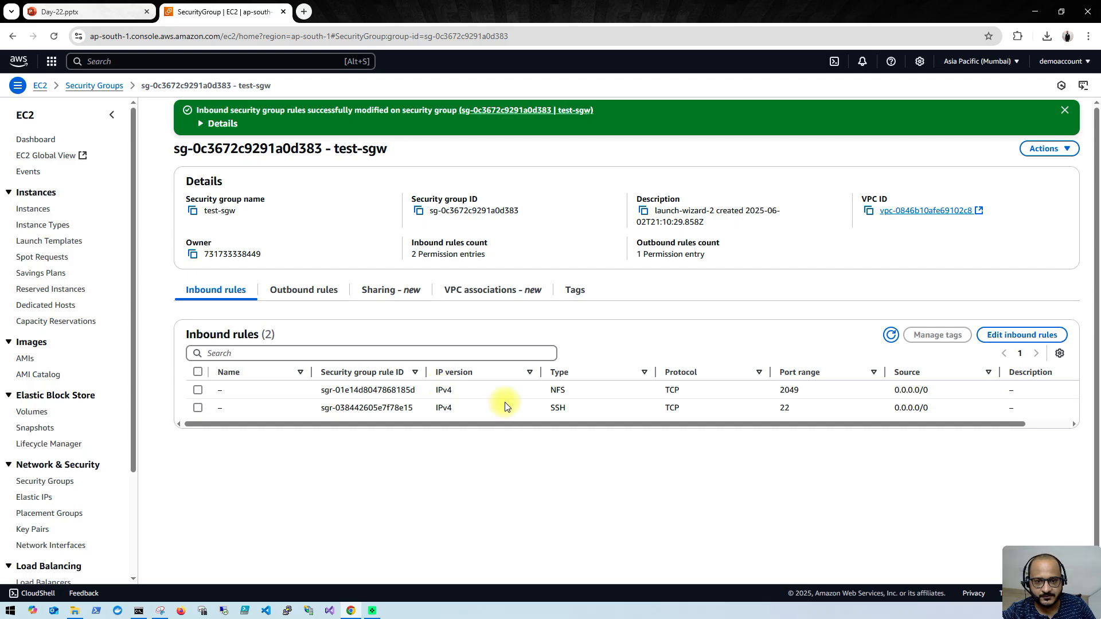
double_click(557, 390)
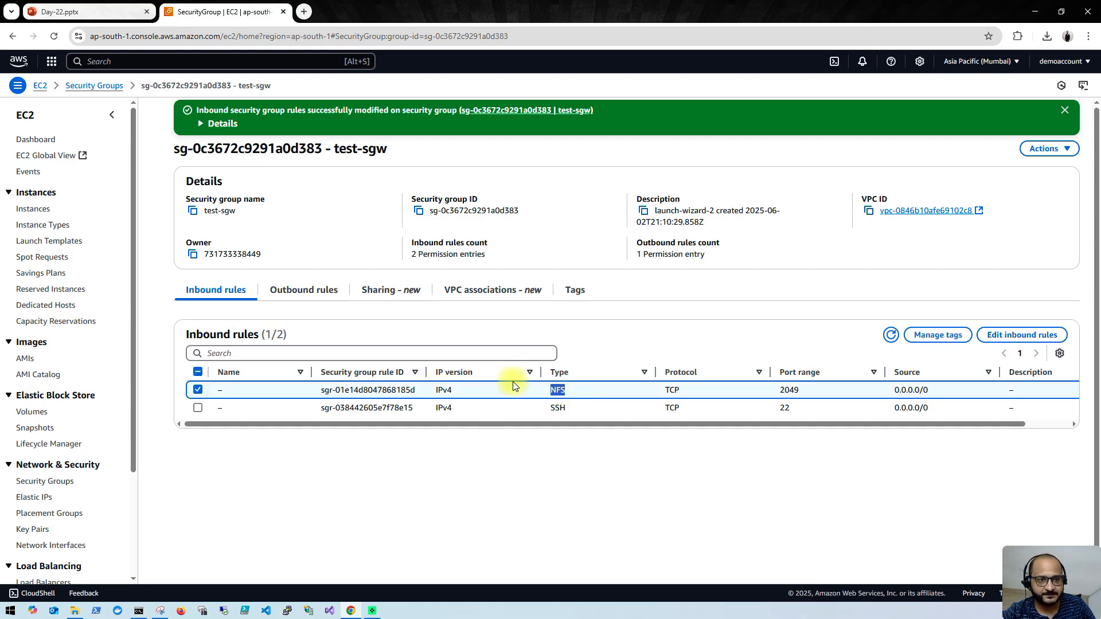
Rerun the mount command in the terminal, which still fails
click(138, 611)
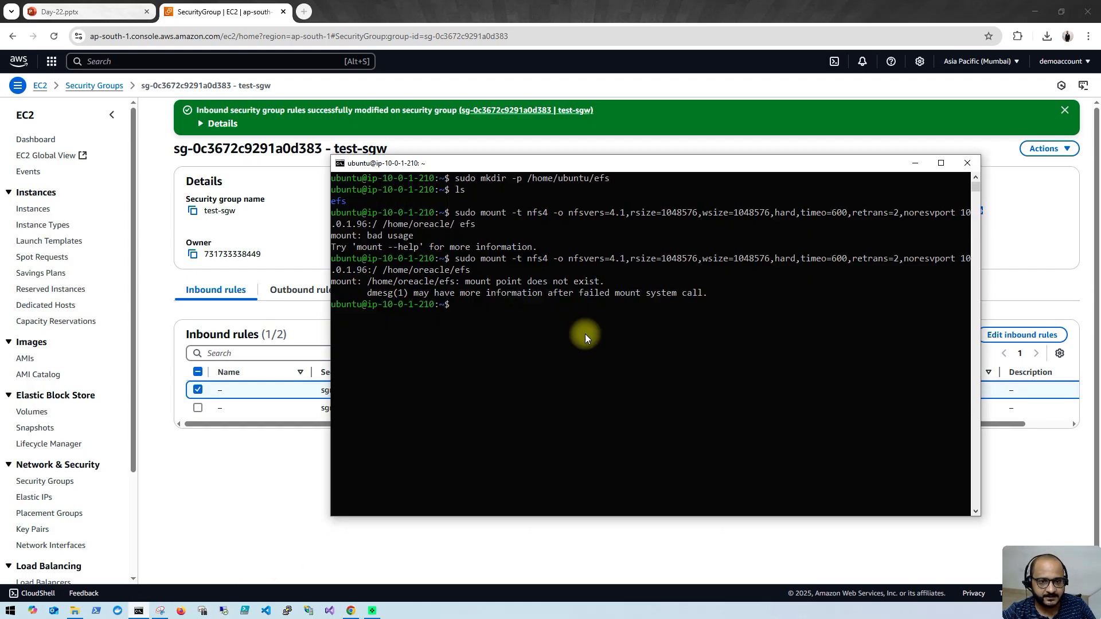
key(Up)
key(Return)
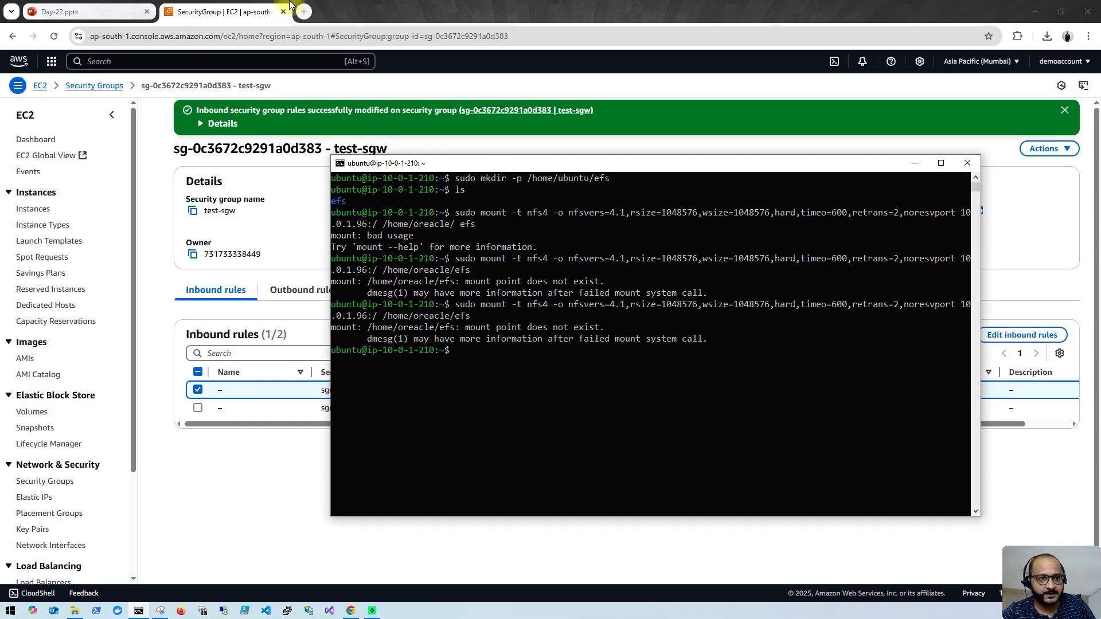
click(107, 5)
click(107, 5)
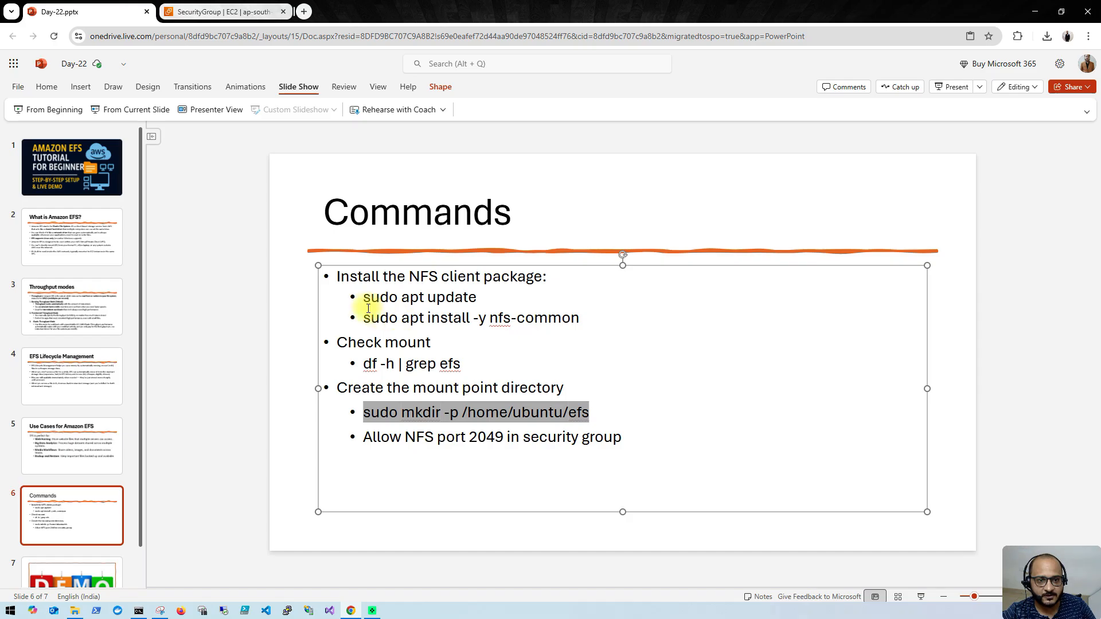
Paste the sudo apt update line from the slide into the terminal and check the directory with pwd
drag(364, 297, 480, 297)
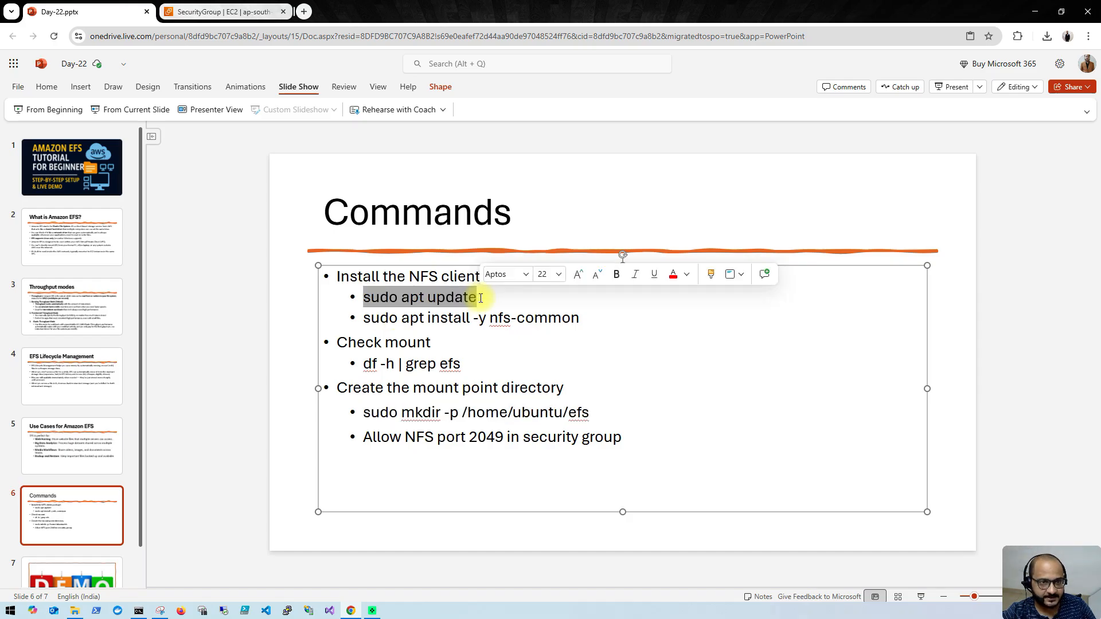
click(139, 611)
right_click(498, 387)
key(Return)
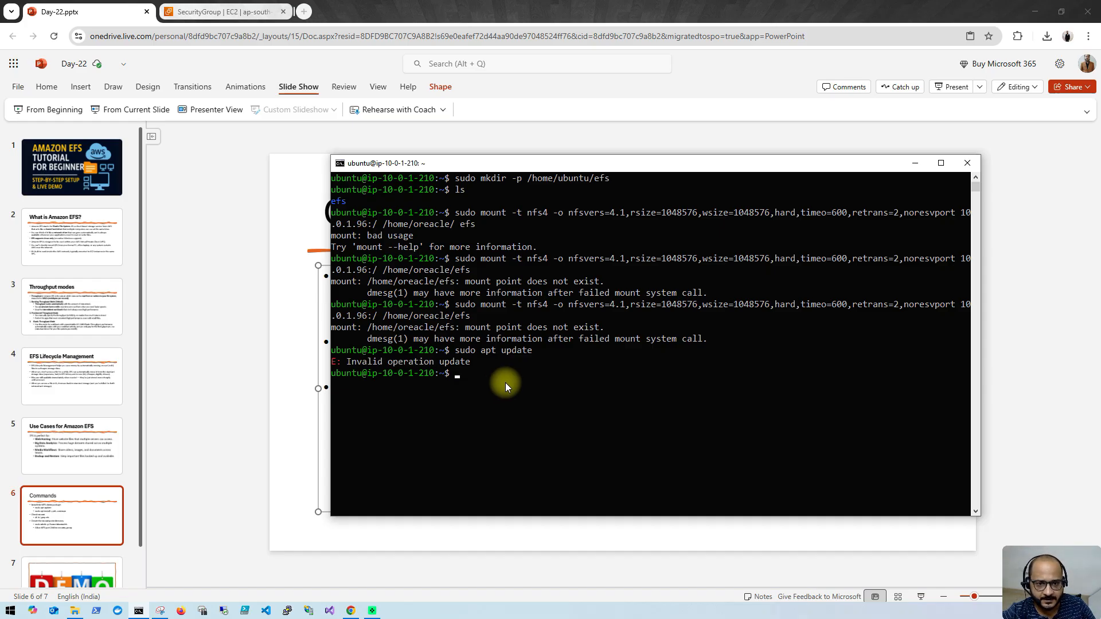
right_click(505, 384)
key(Return)
text(cx)
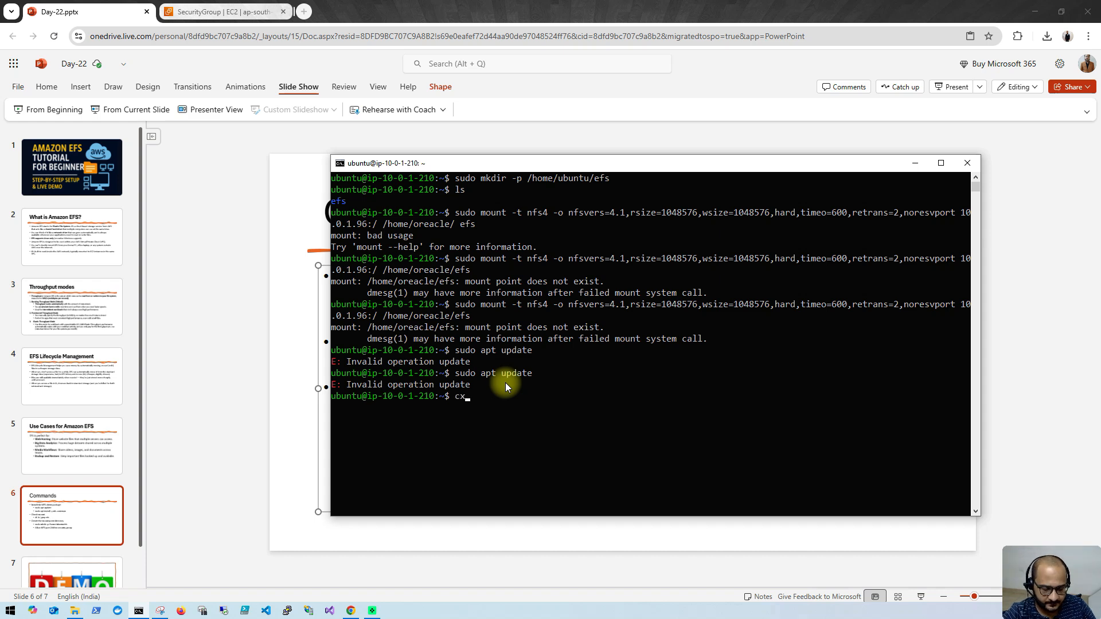
text(d .)
key(BackSpace)
key(BackSpace)
key(BackSpace)
key(BackSpace)
key(BackSpace)
text(pwd)
key(Return)
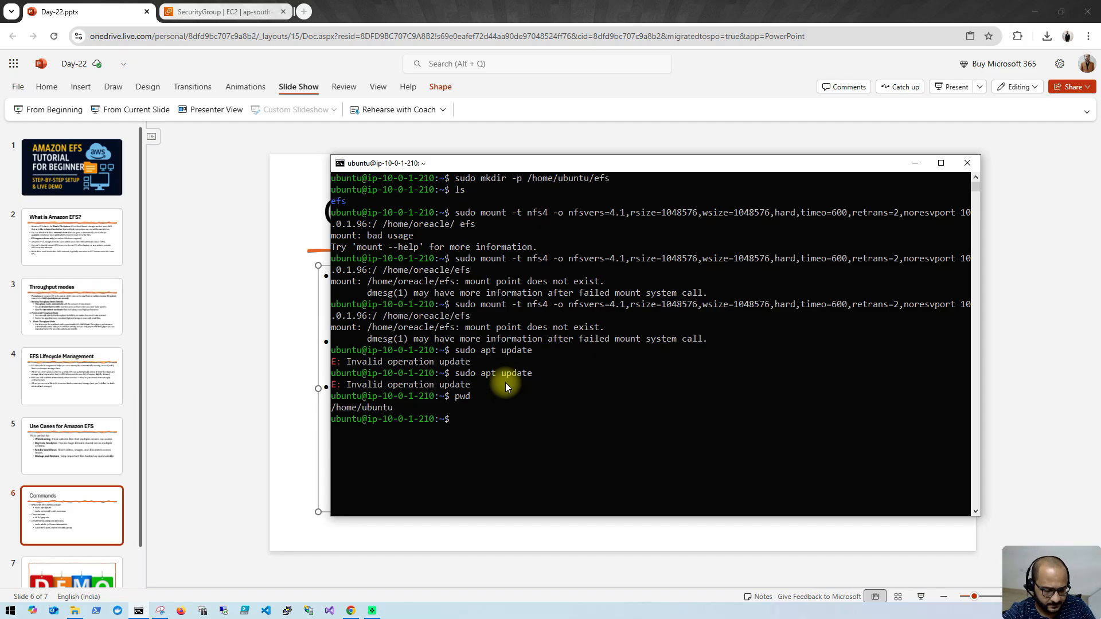
Correct the mistyped command to sudo apt update and run it successfully
text(sudo apt-update)
key(Return)
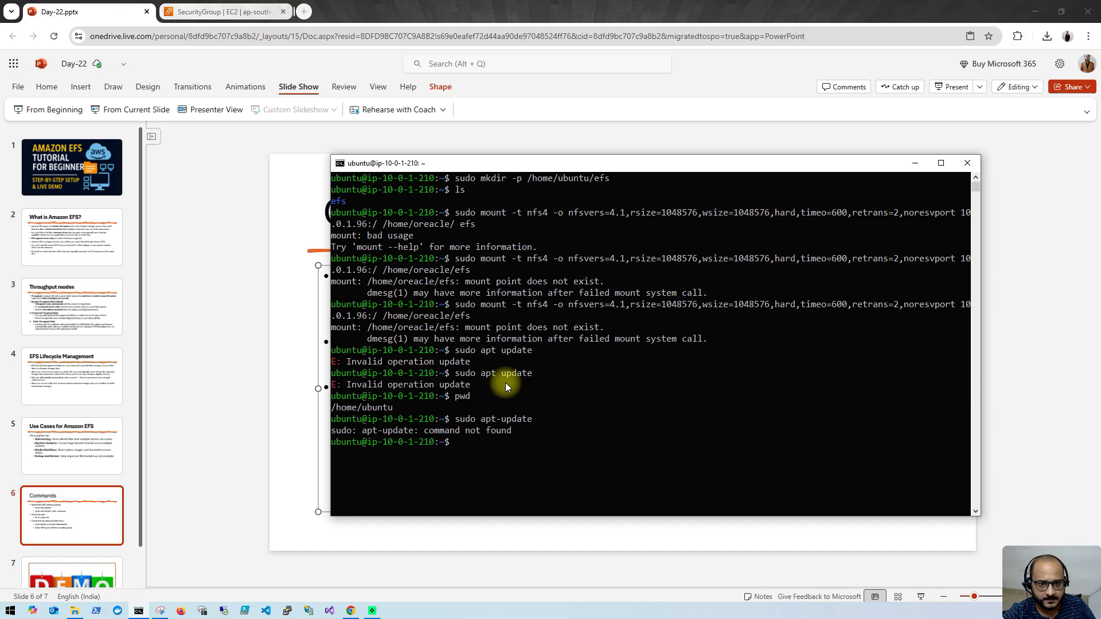
key(Up)
key(BackSpace)
key(BackSpace)
key(BackSpace)
key(BackSpace)
key(BackSpace)
key(BackSpace)
key(BackSpace)
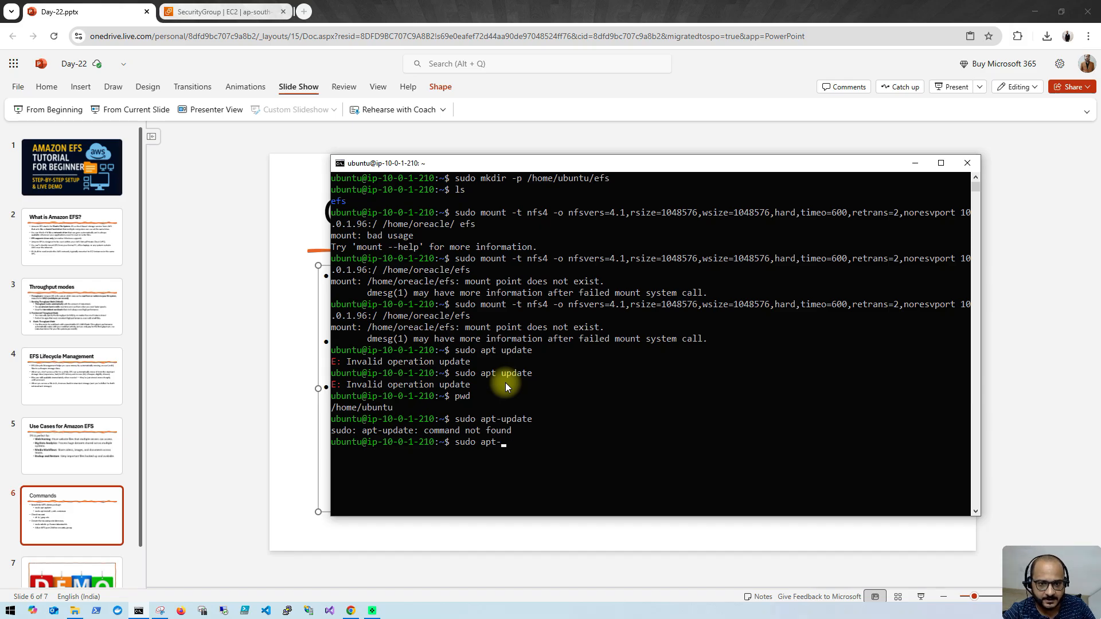
text(update)
key(Return)
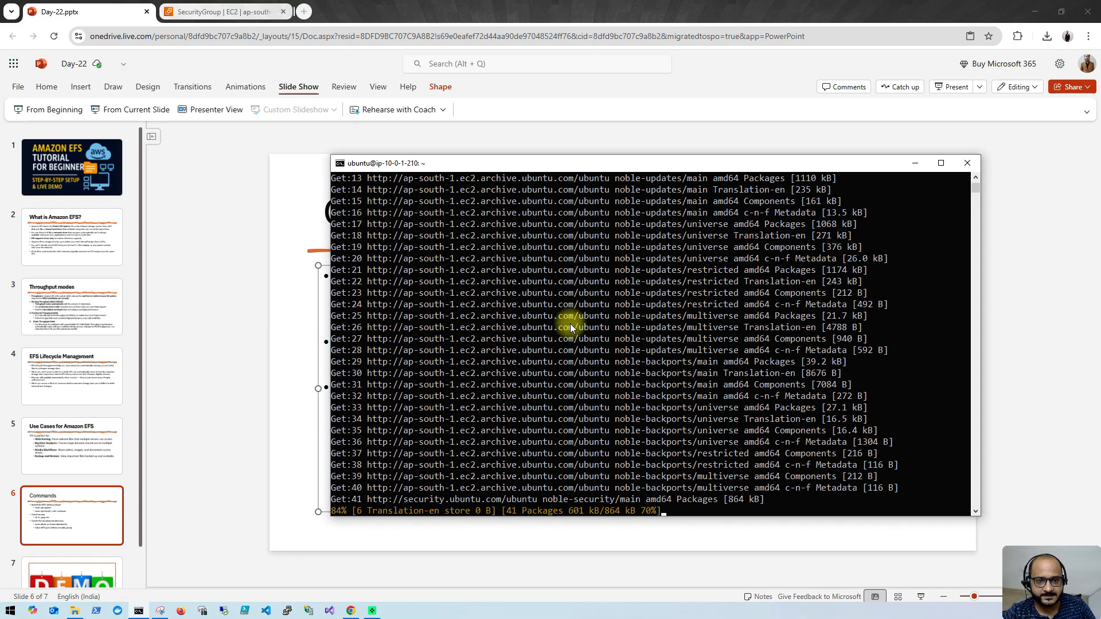
click(258, 385)
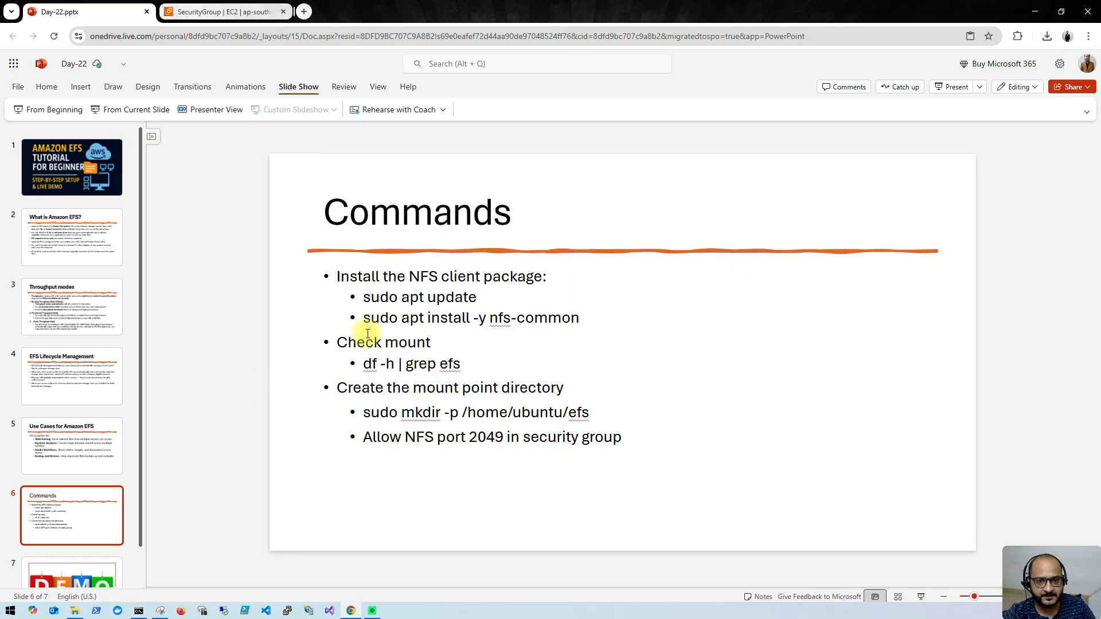
Run sudo apt install -y nfs-common on test-ec2, then clear the terminal
drag(365, 319, 579, 318)
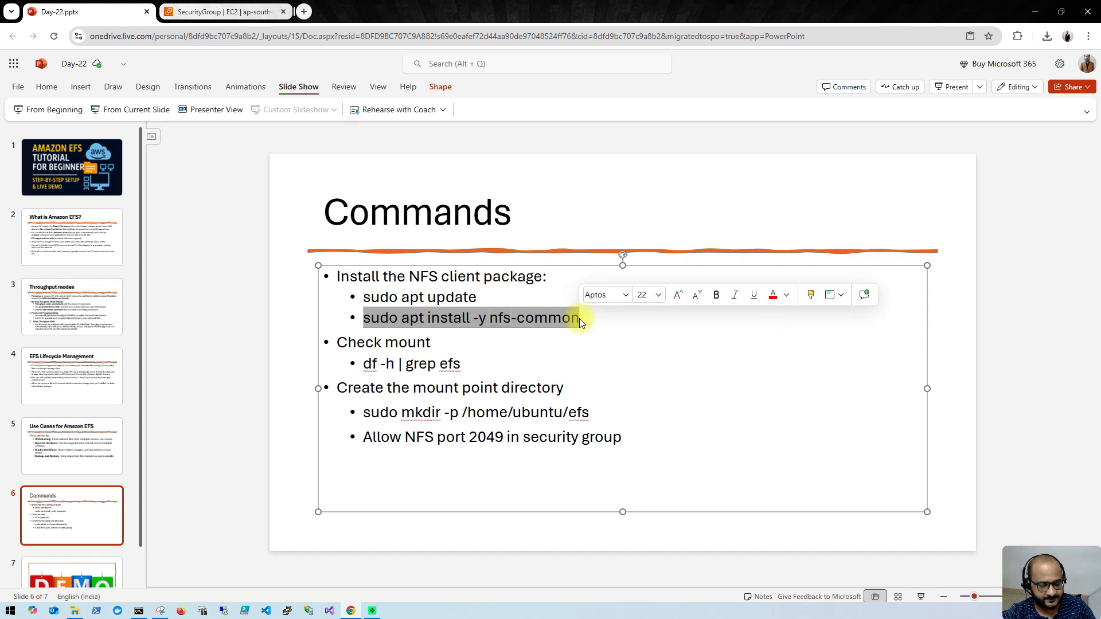
click(142, 609)
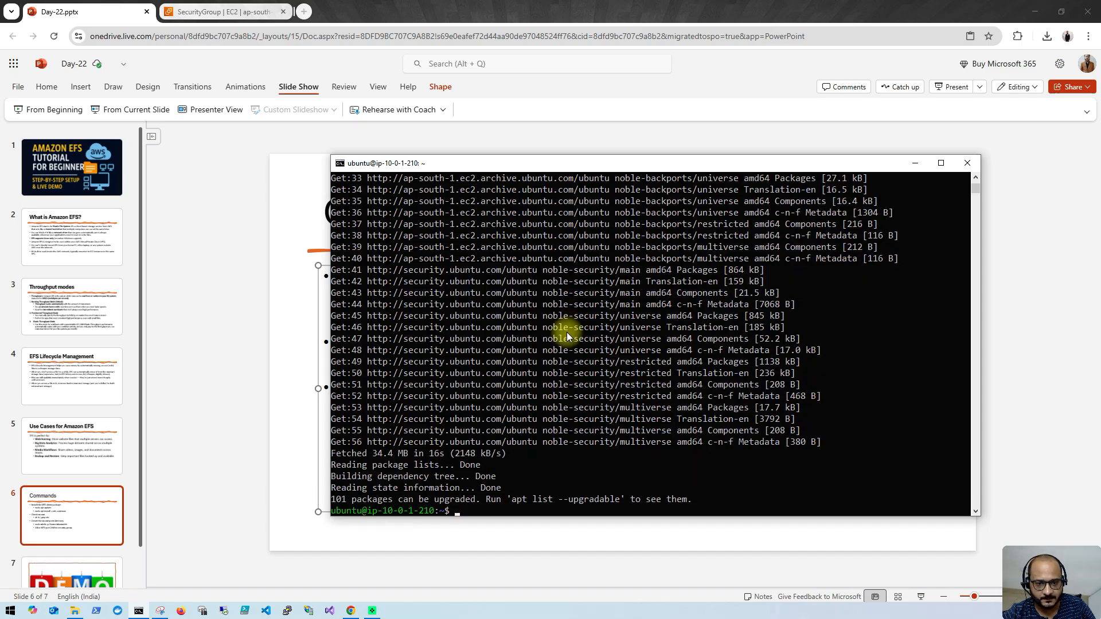
text(sudo apt install -y nfs-common)
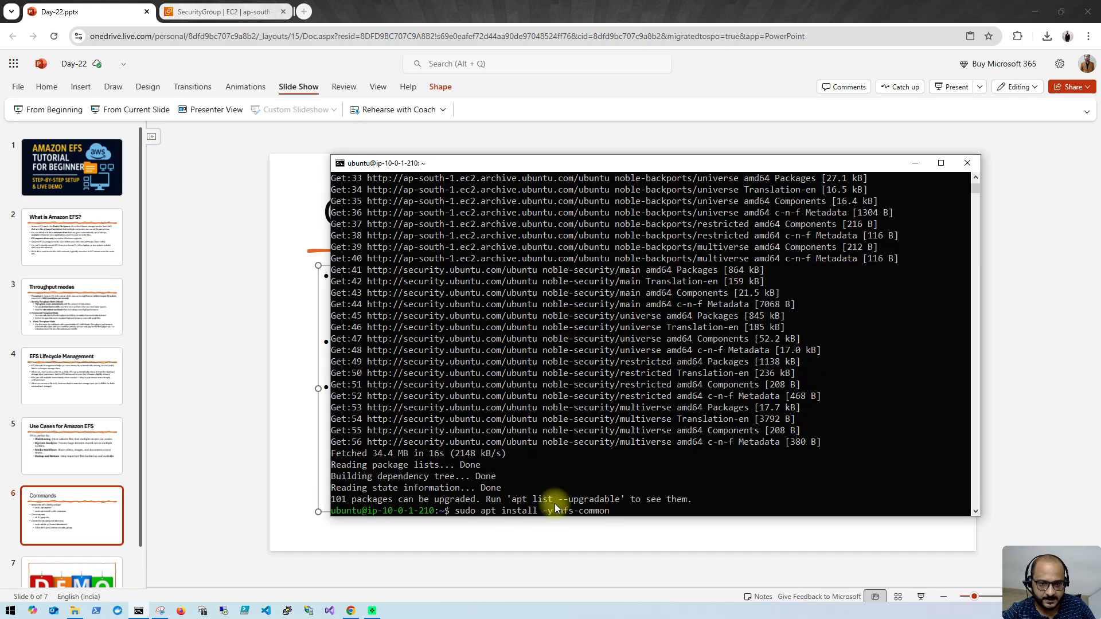
key(Return)
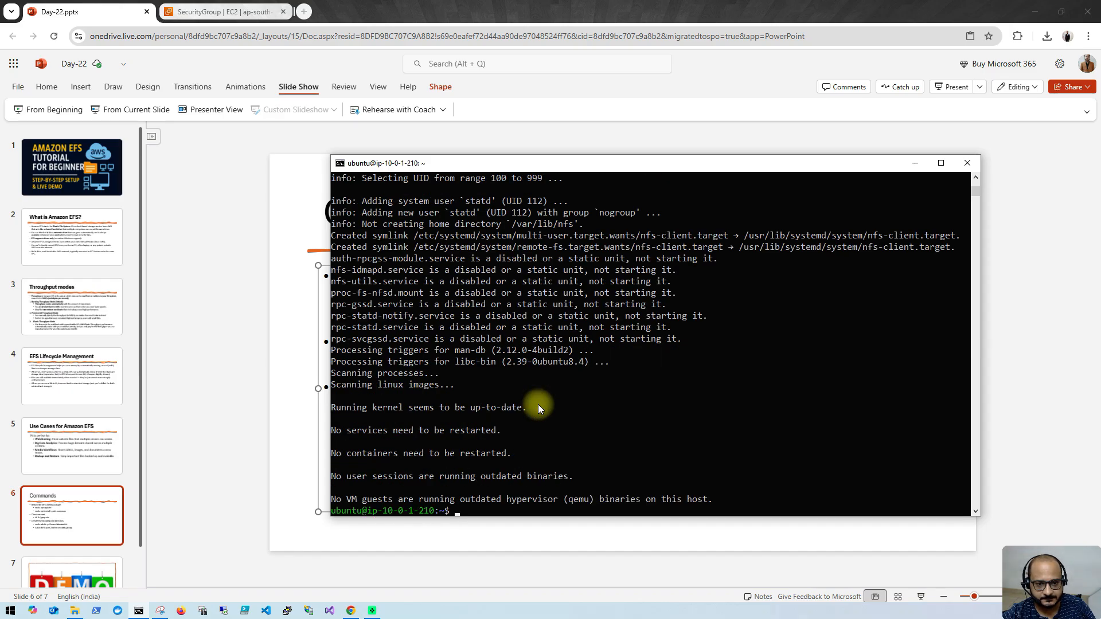
text(clear)
key(Return)
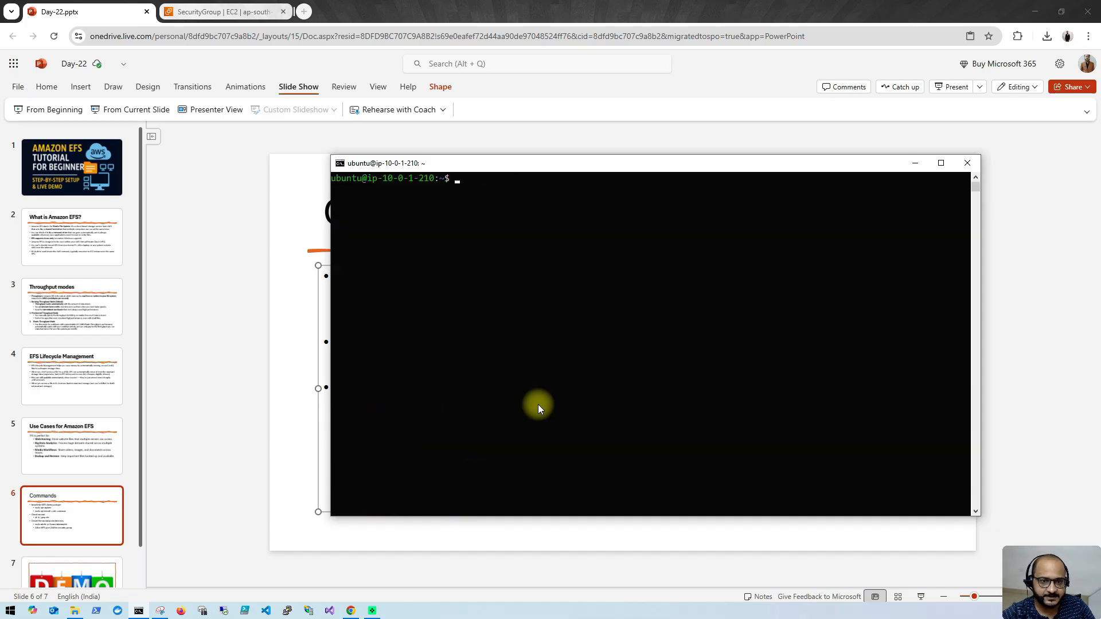
Run df -h | grep efs from the slide and rerun the earlier mount and check commands
click(295, 442)
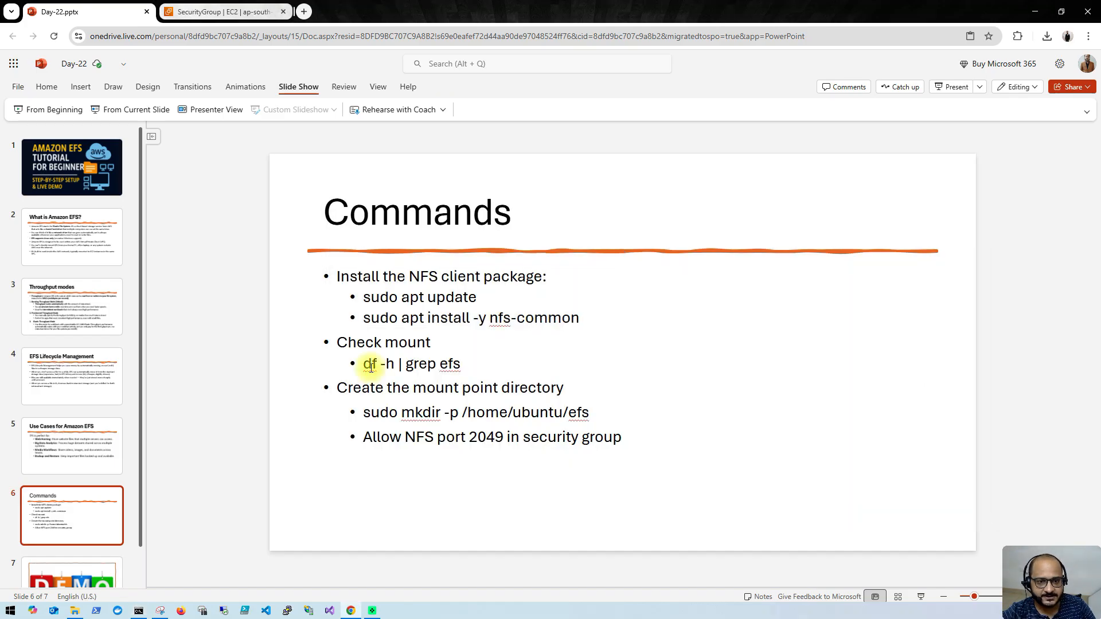
drag(364, 364, 458, 355)
key(ctrl+c)
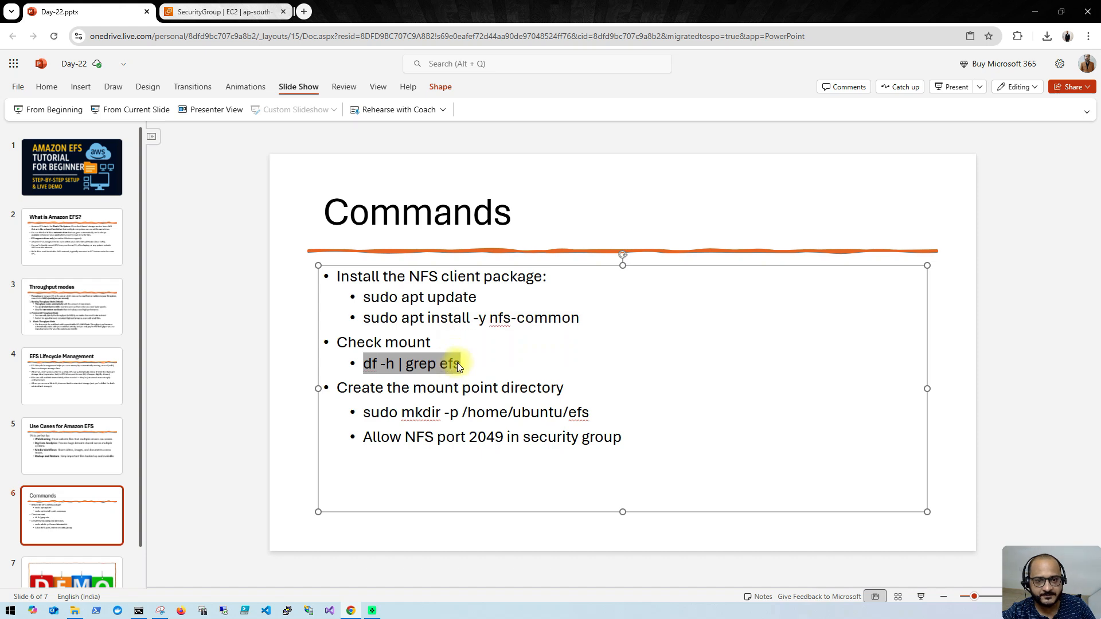
click(141, 611)
right_click(532, 295)
key(Return)
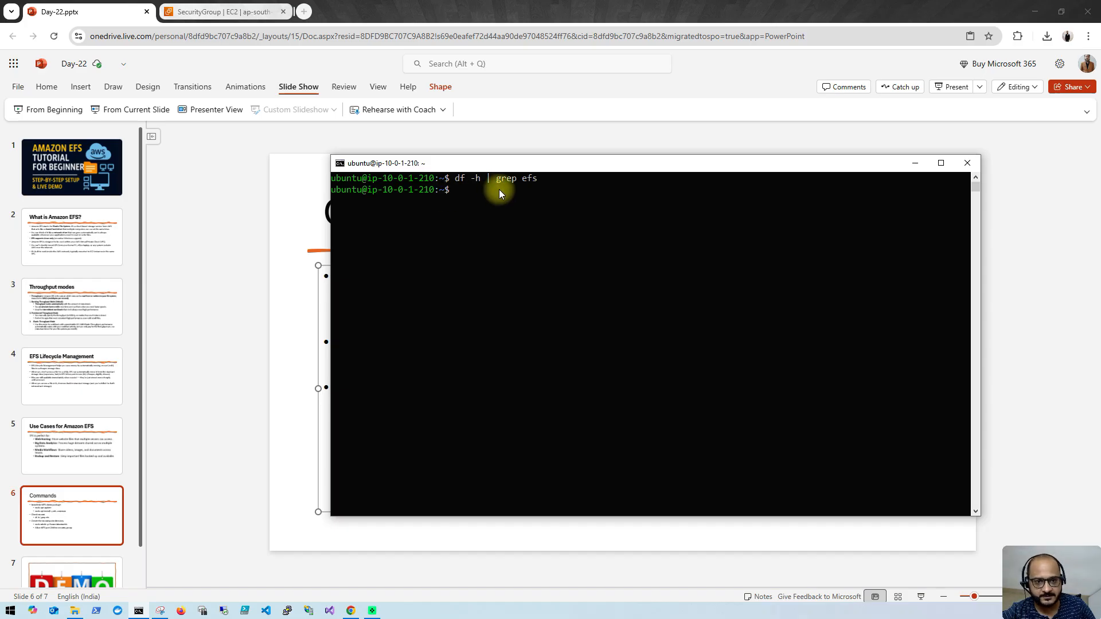
key(Up)
key(Up)
key(Up)
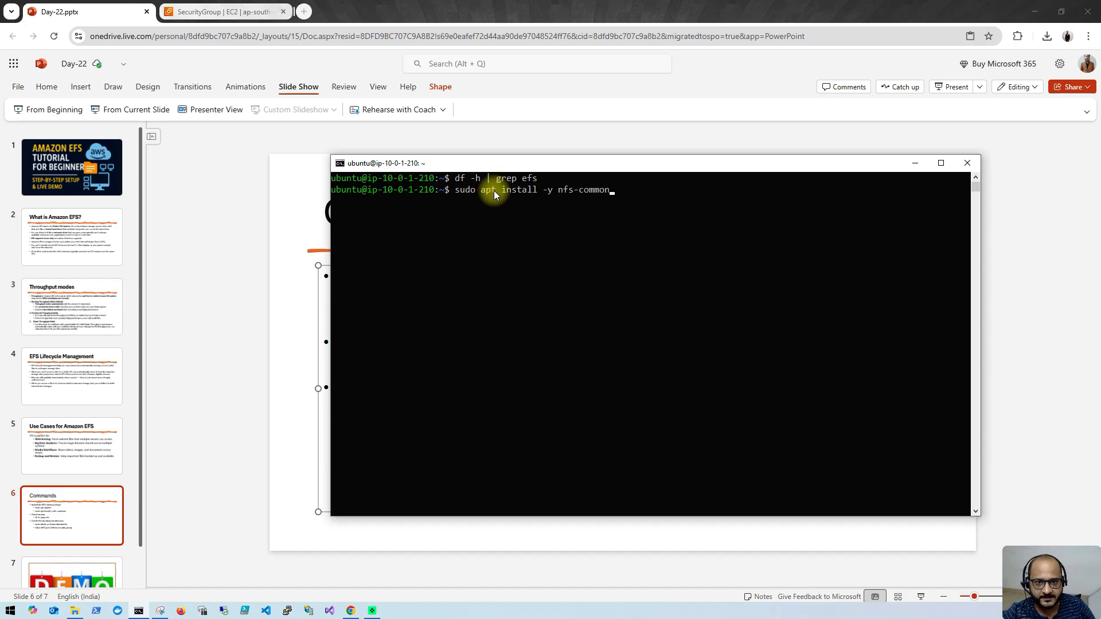
key(Up)
key(Up)
key(Up)
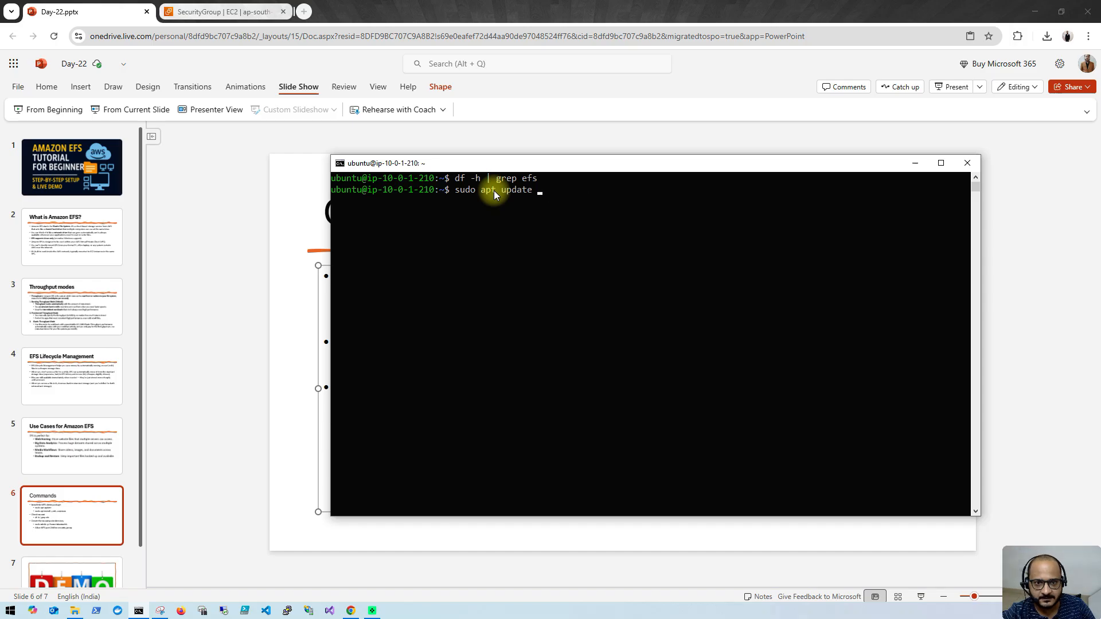
key(Return)
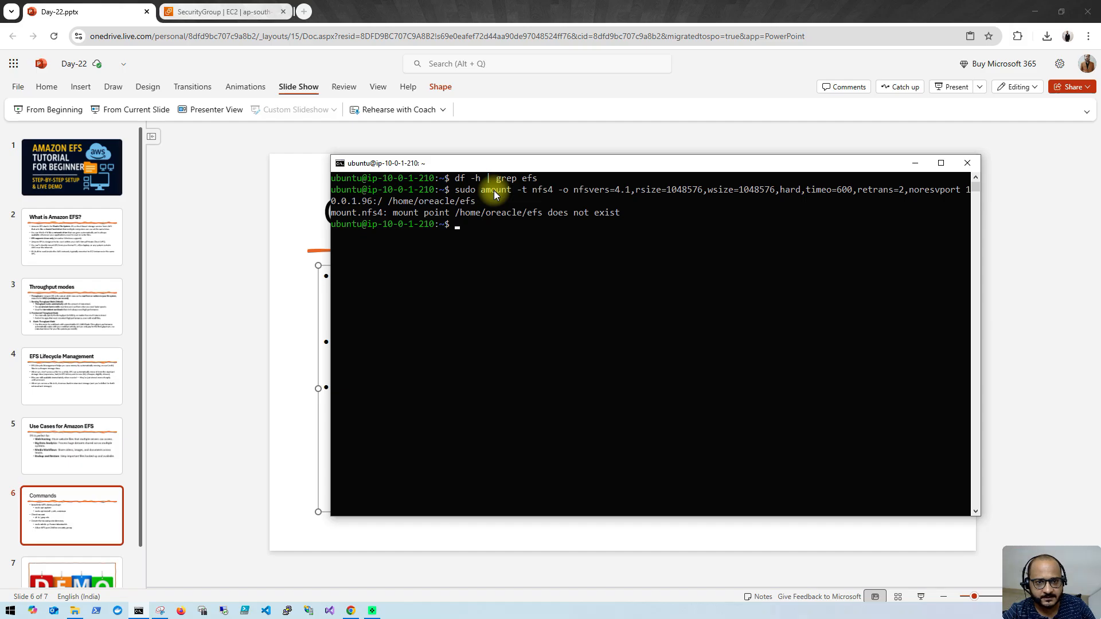
key(Up)
key(Up)
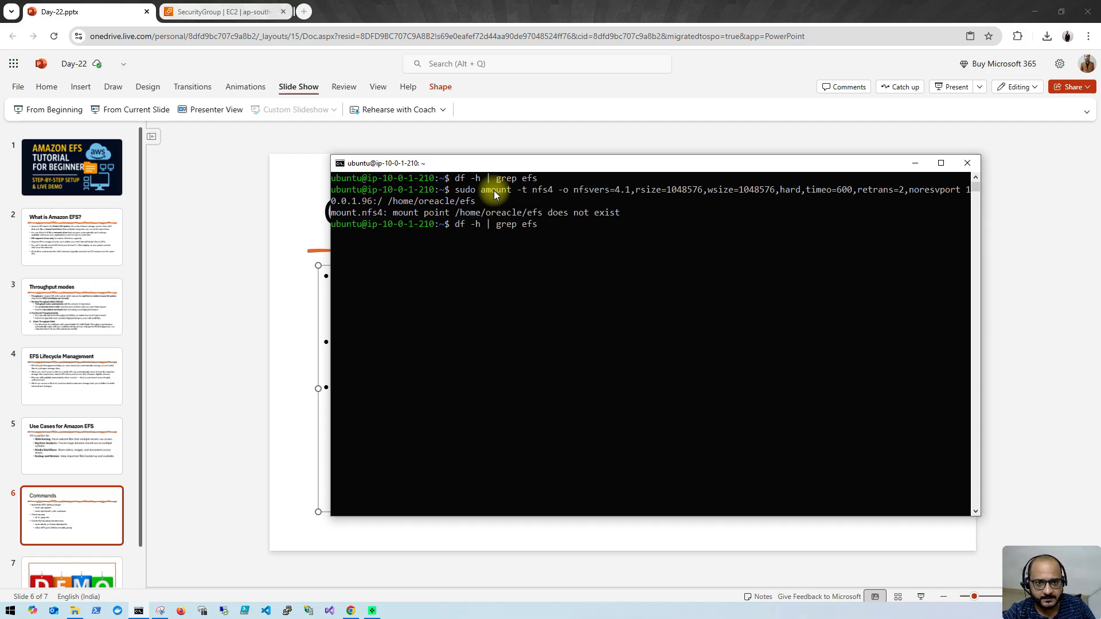
key(Return)
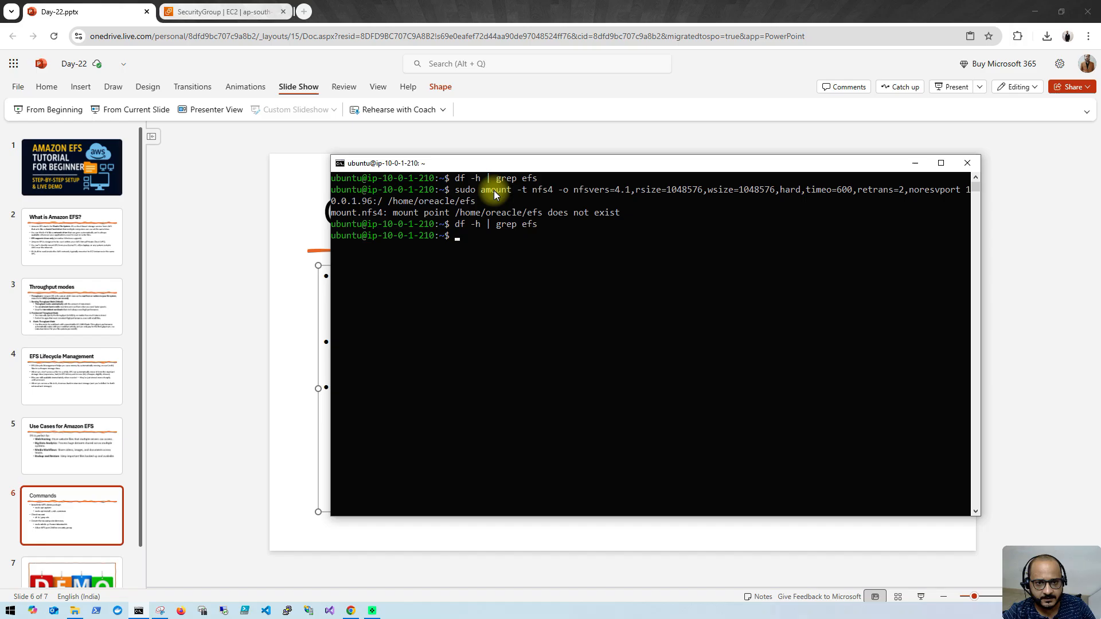
Retry the mount with the path corrected to /home/oracle/efs, then confirm pwd shows /home/ubuntu
key(Up)
key(Up)
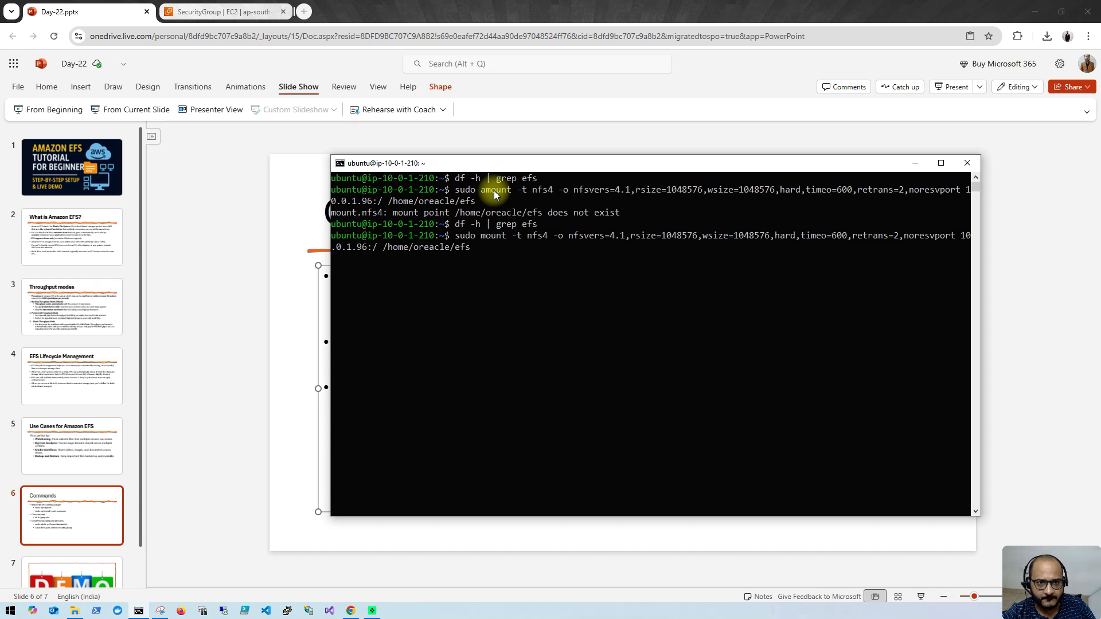
key(Return)
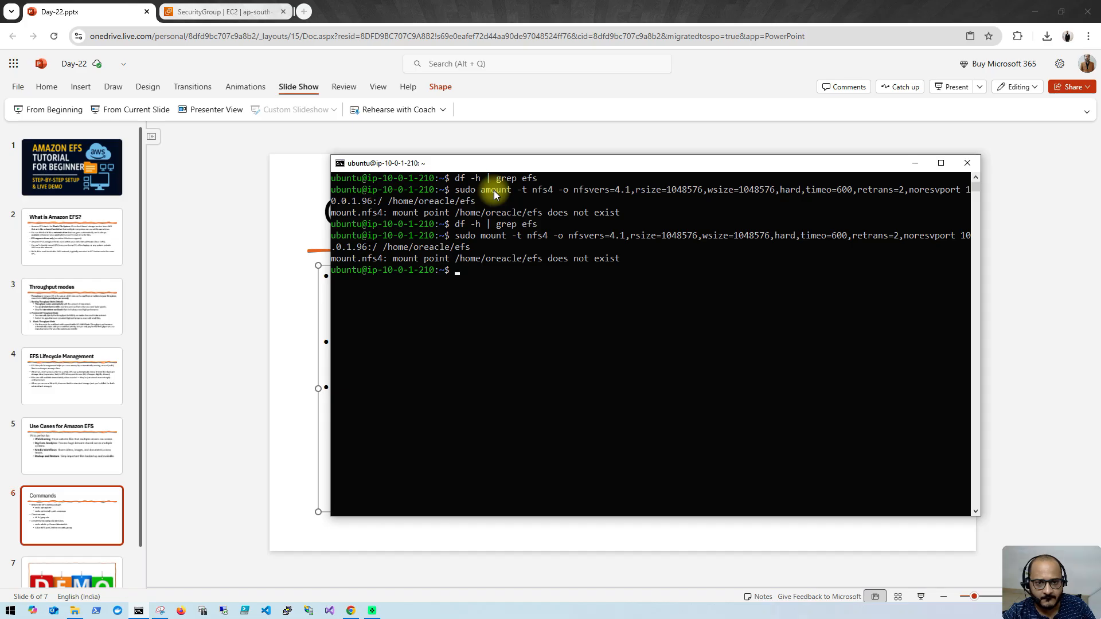
key(Up)
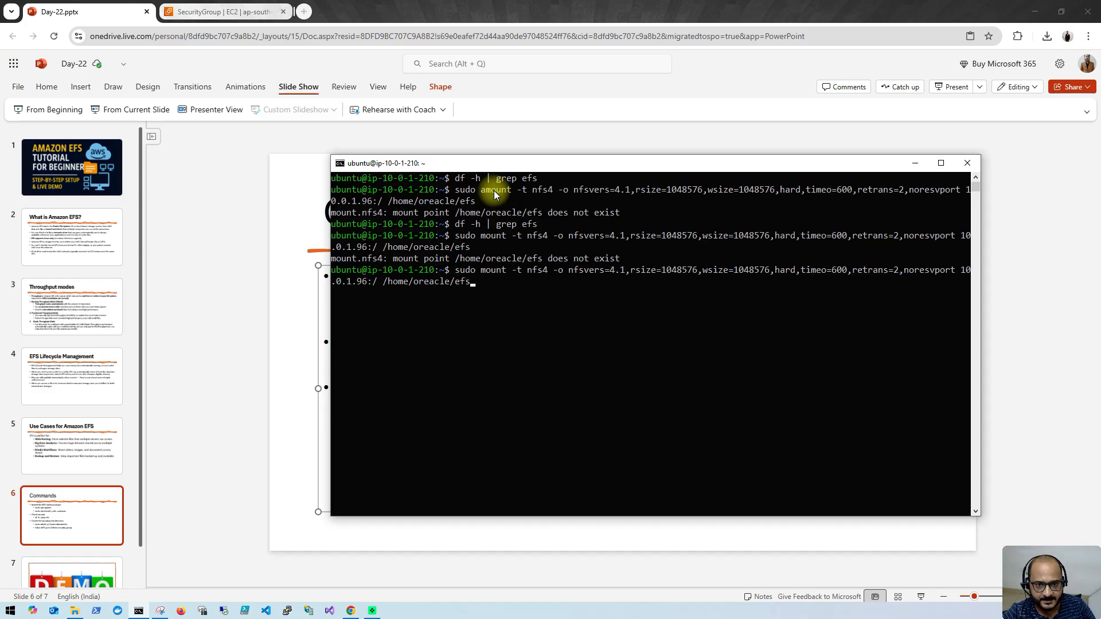
key(Left)
key(Left)
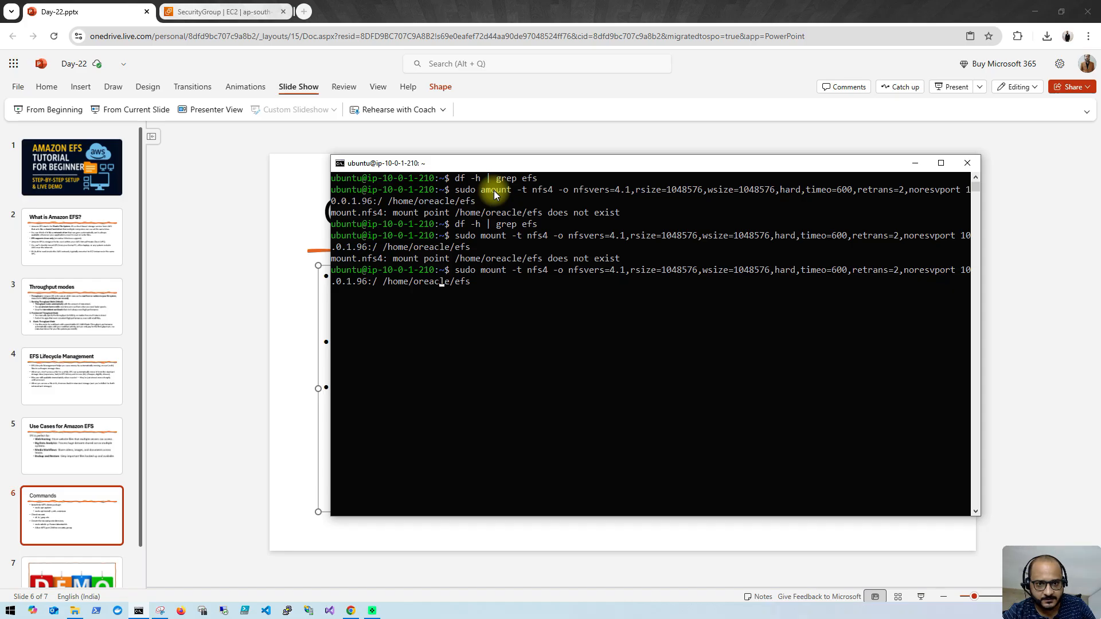
key(BackSpace)
key(BackSpace)
key(BackSpace)
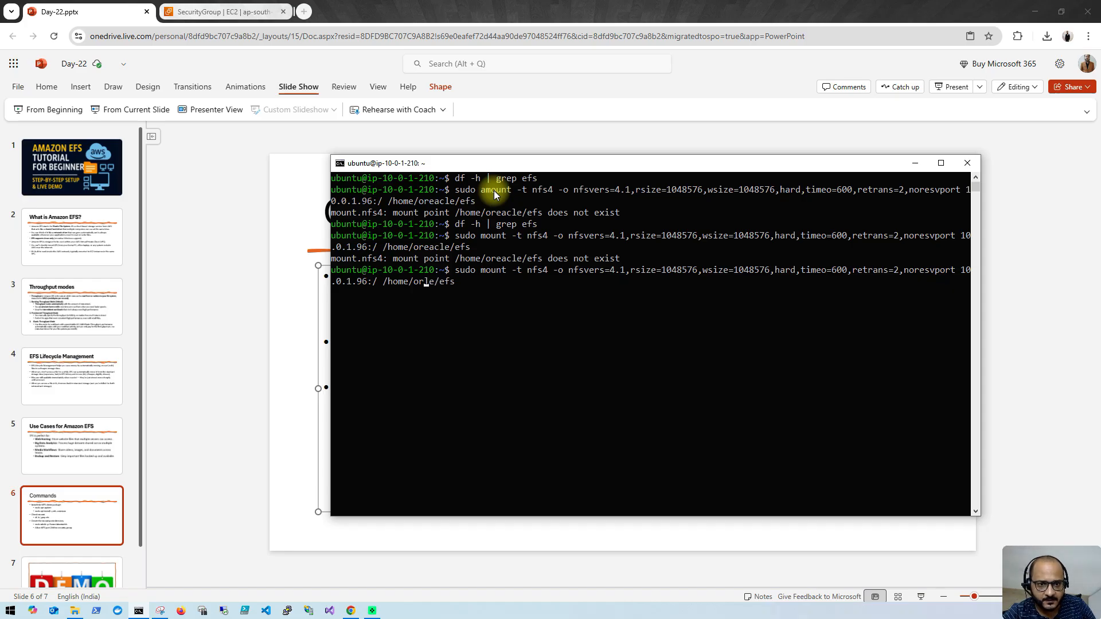
text(ac)
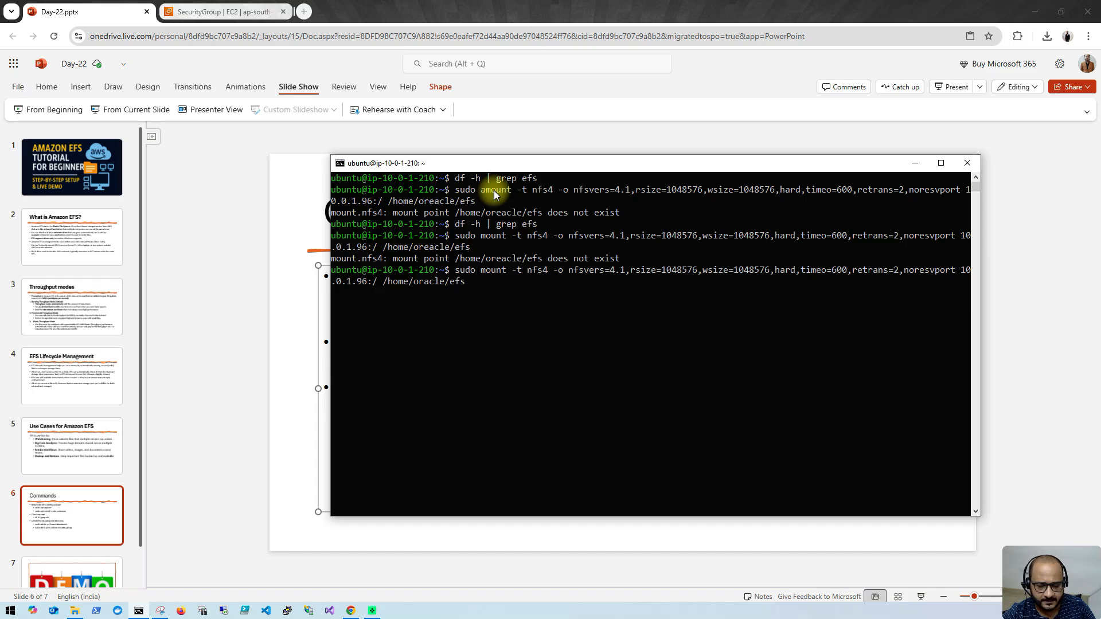
key(Return)
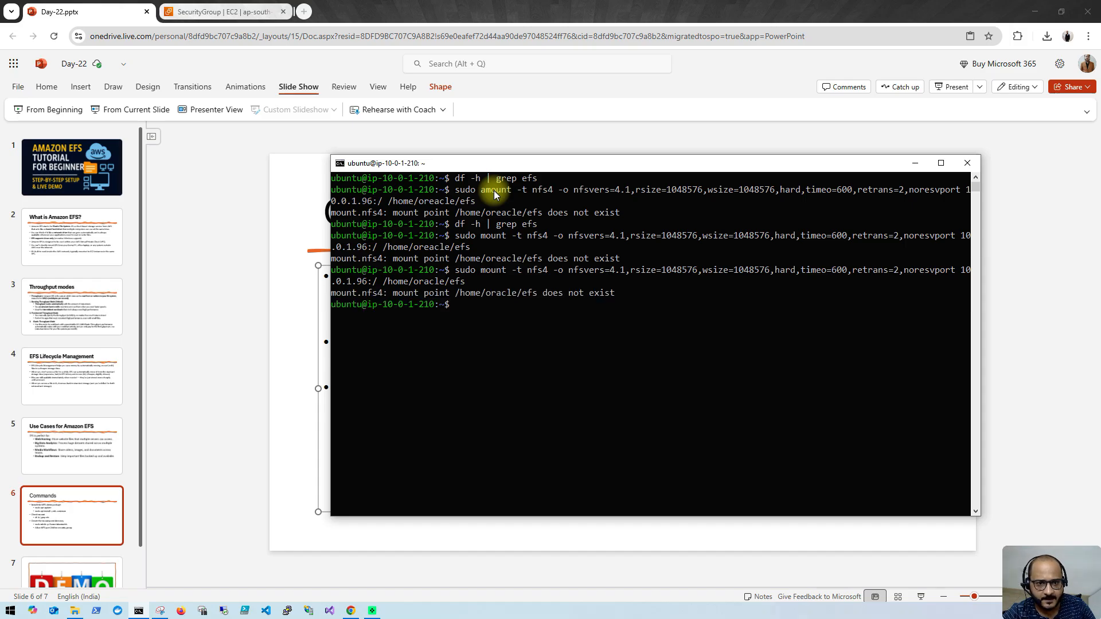
text(pwd)
key(Return)
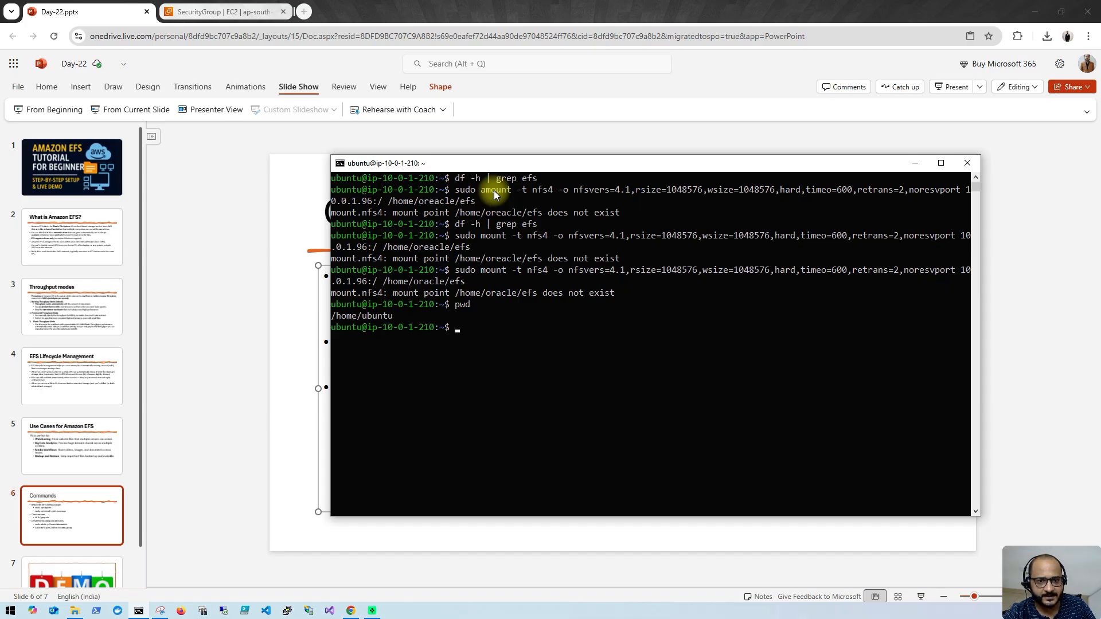
Rerun the previous mount command with its target path changed to /home/ubuntu/efs
key(Up)
key(Up)
key(Left)
key(Left)
key(Left)
key(Left)
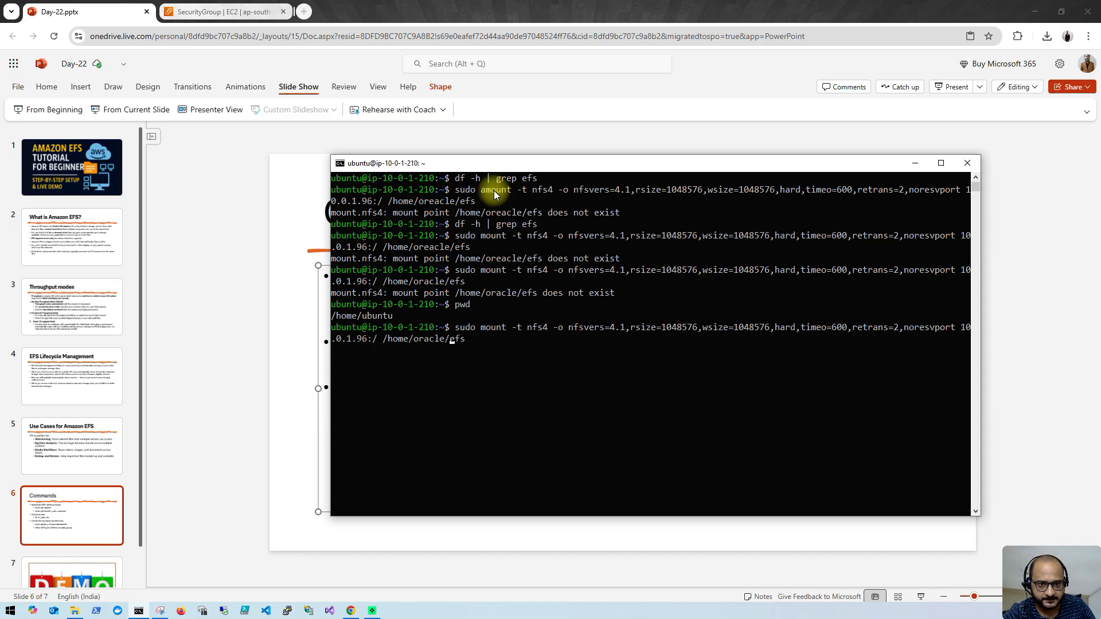
key(BackSpace)
key(BackSpace)
key(BackSpace)
key(BackSpace)
key(BackSpace)
key(BackSpace)
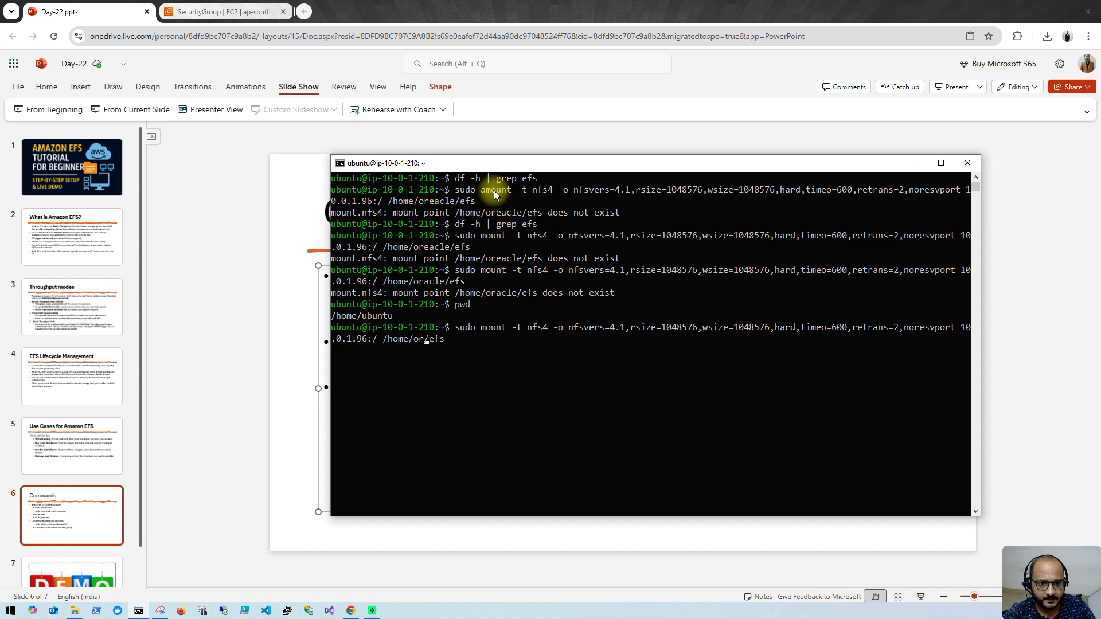
text(ubuntu)
key(End)
key(Return)
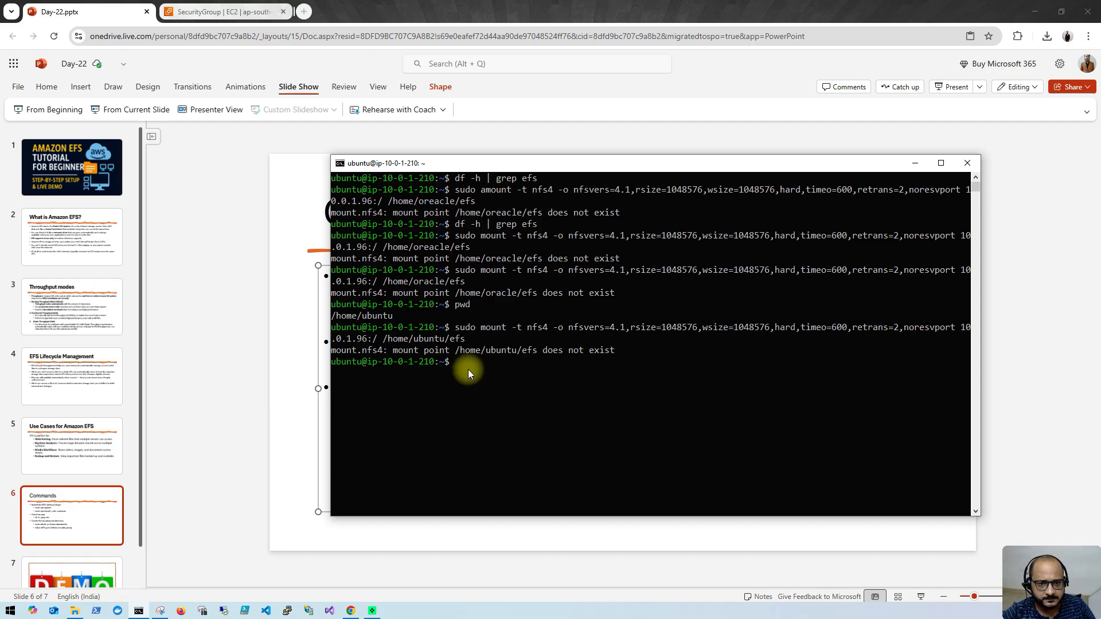
List the home directory, then paste and run the EFS mount command for /home/ubuntu/efs
text(s)
key(Return)
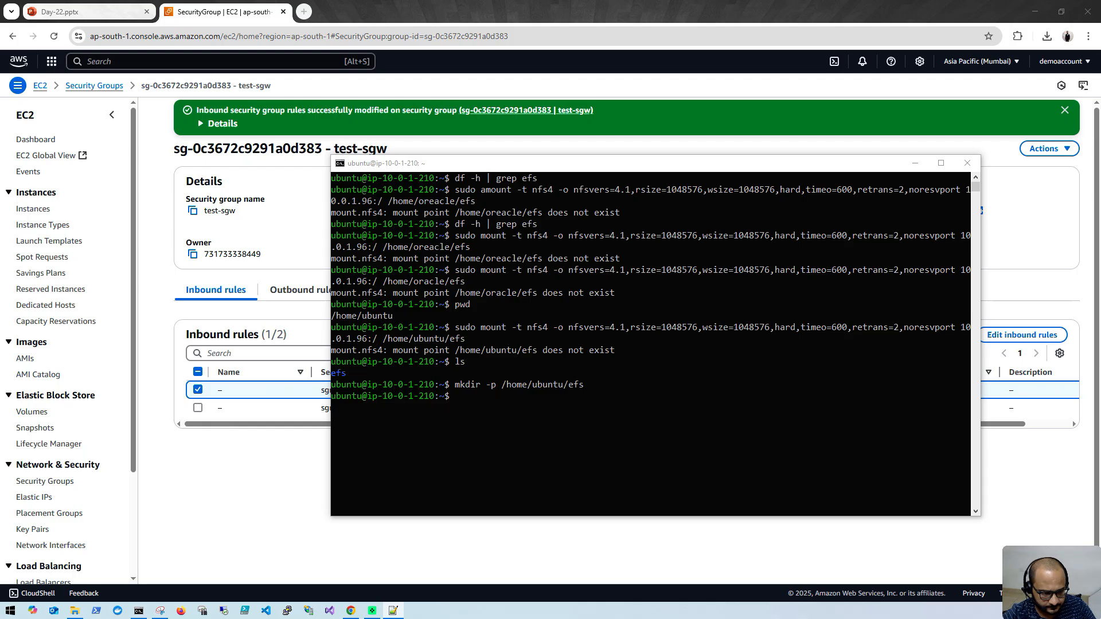
click(534, 408)
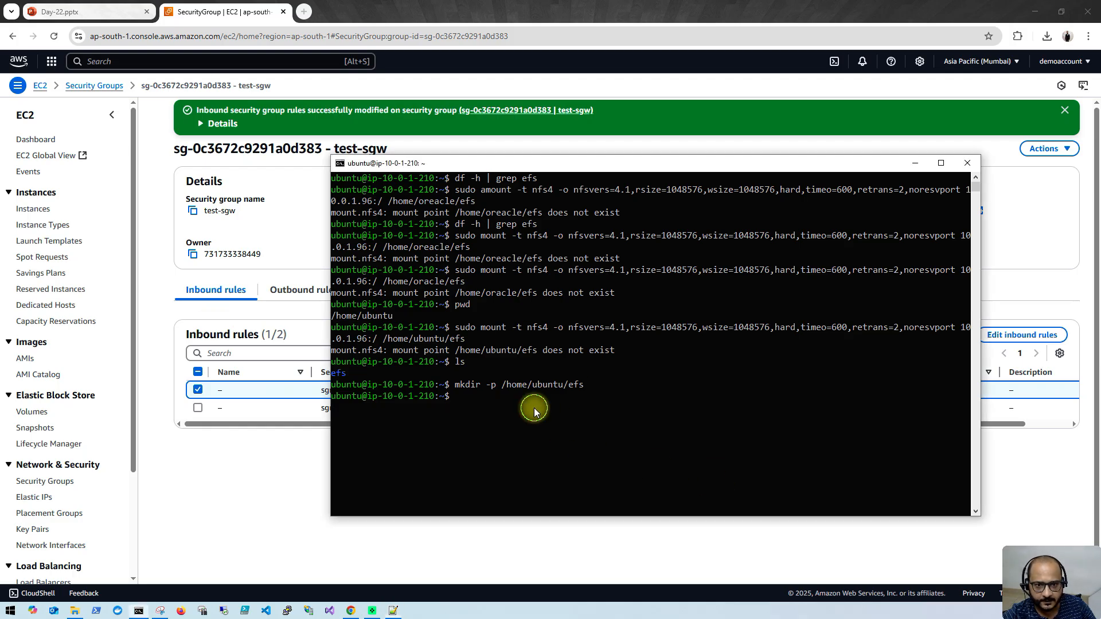
right_click(512, 423)
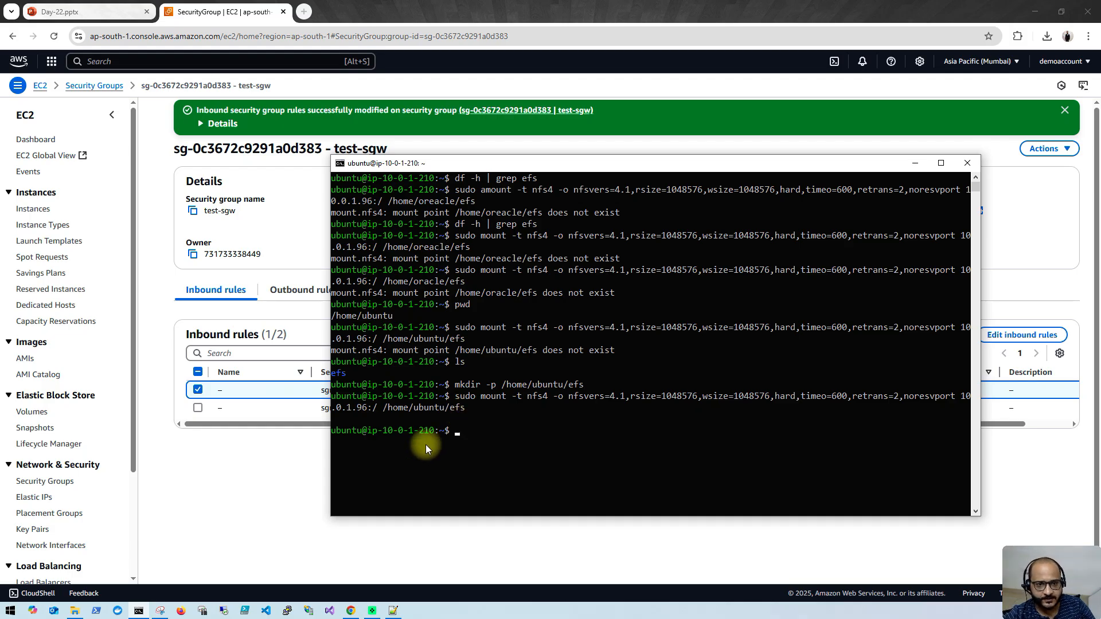
text(d)
key(BackSpace)
key(BackSpace)
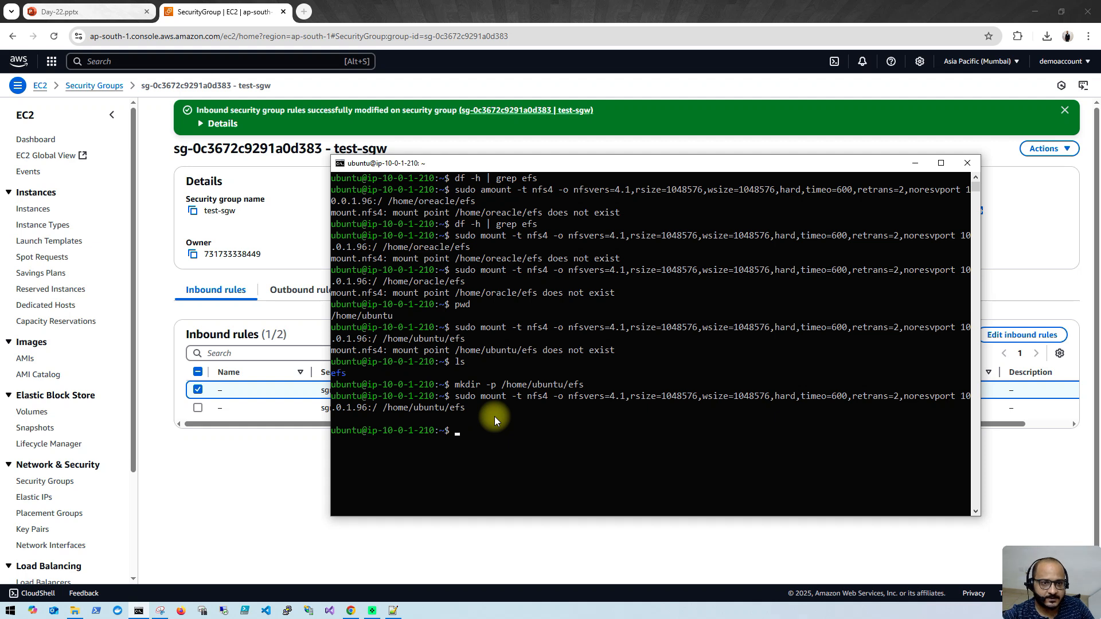
click(86, 11)
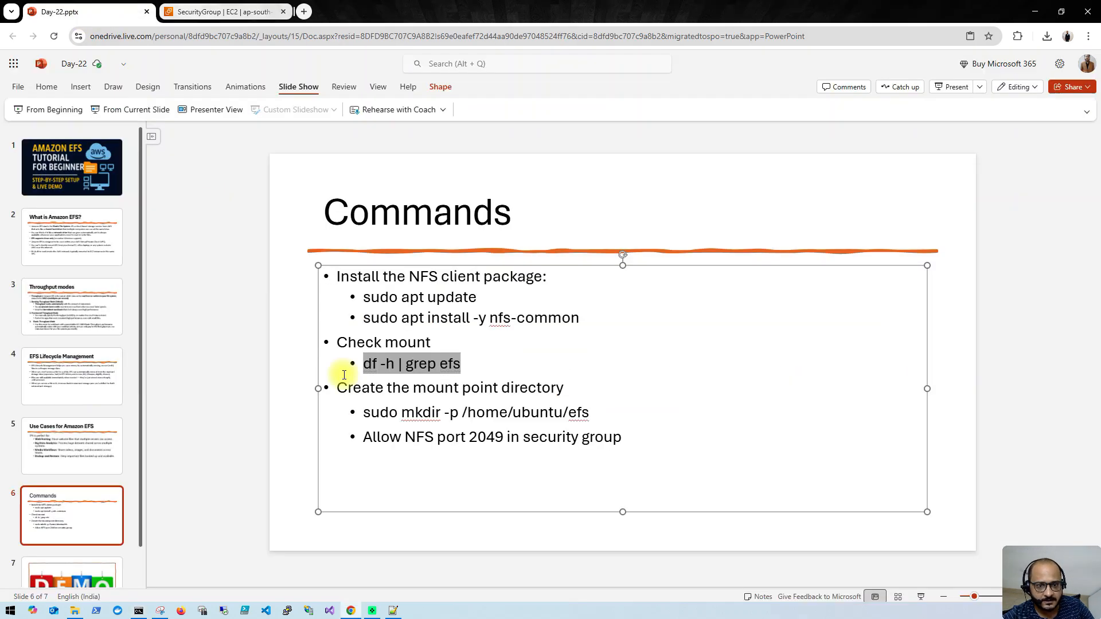
Copy 'df -h | grep efs' from the slide and run it in the SSH terminal
click(420, 370)
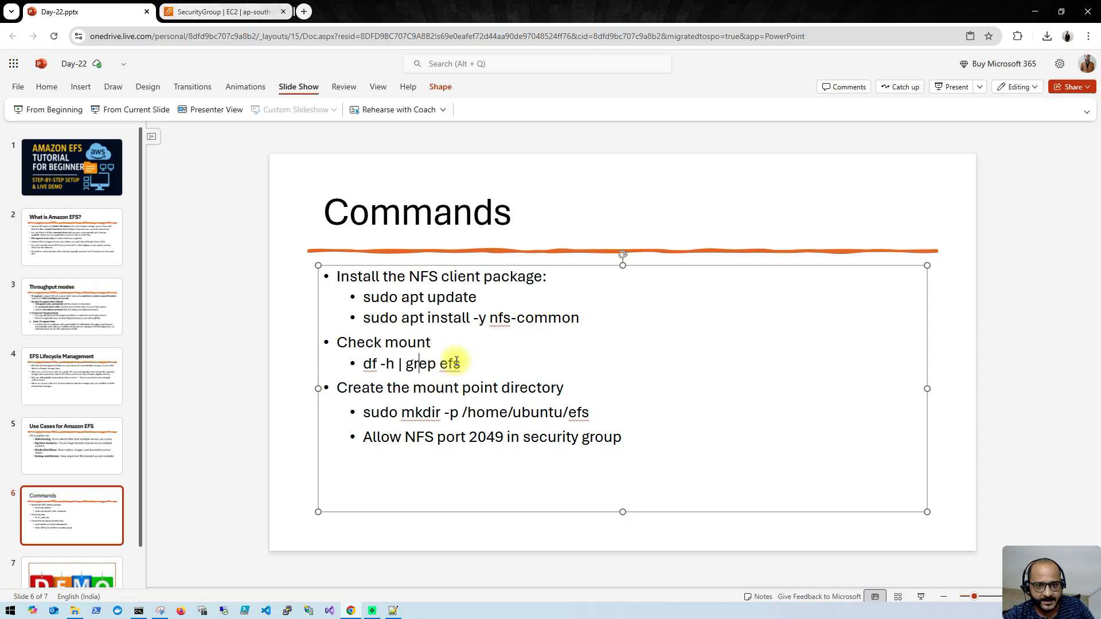
drag(460, 364, 367, 367)
key(ctrl+c)
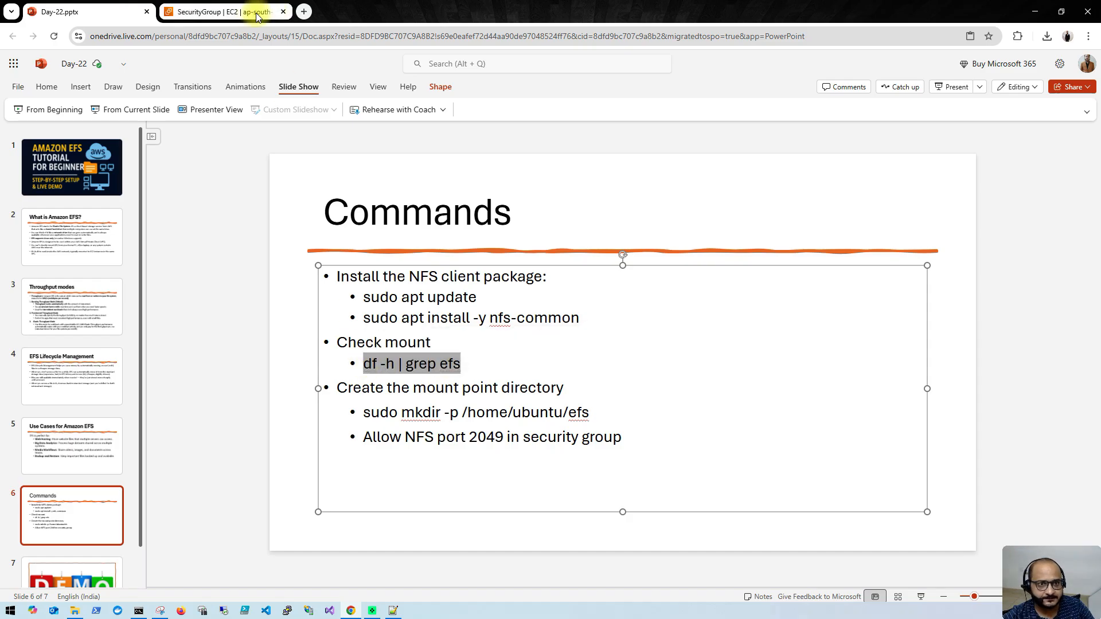
click(258, 11)
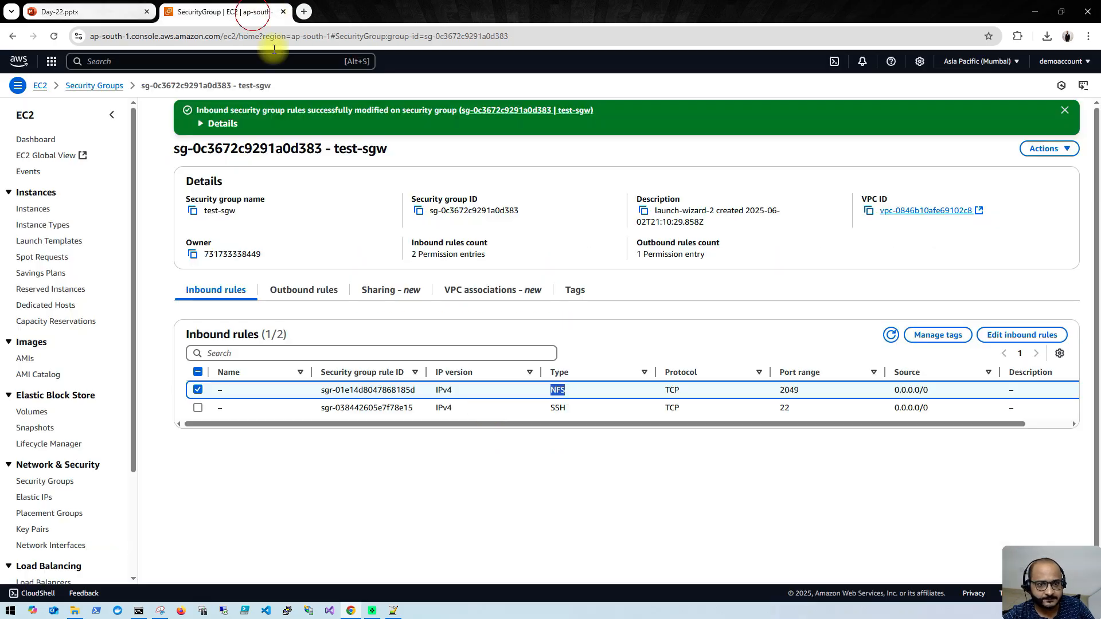
click(139, 610)
key(ctrl+v)
key(Return)
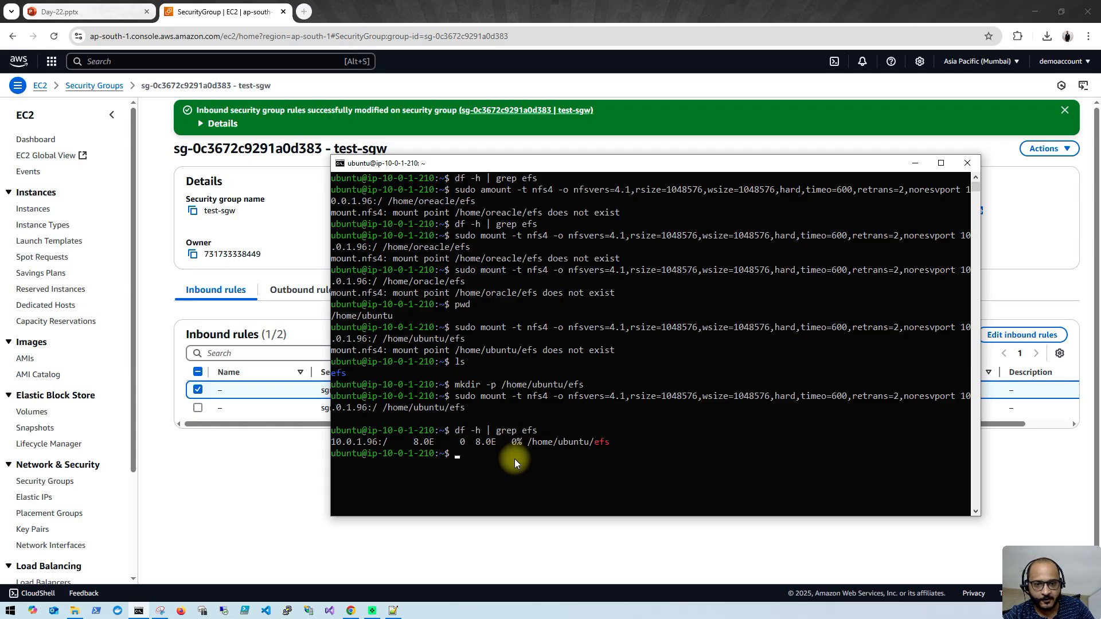
Run df -h and highlight the 10.0.1.96:/ entry mounted on /home/ubuntu/efs
text(df -)
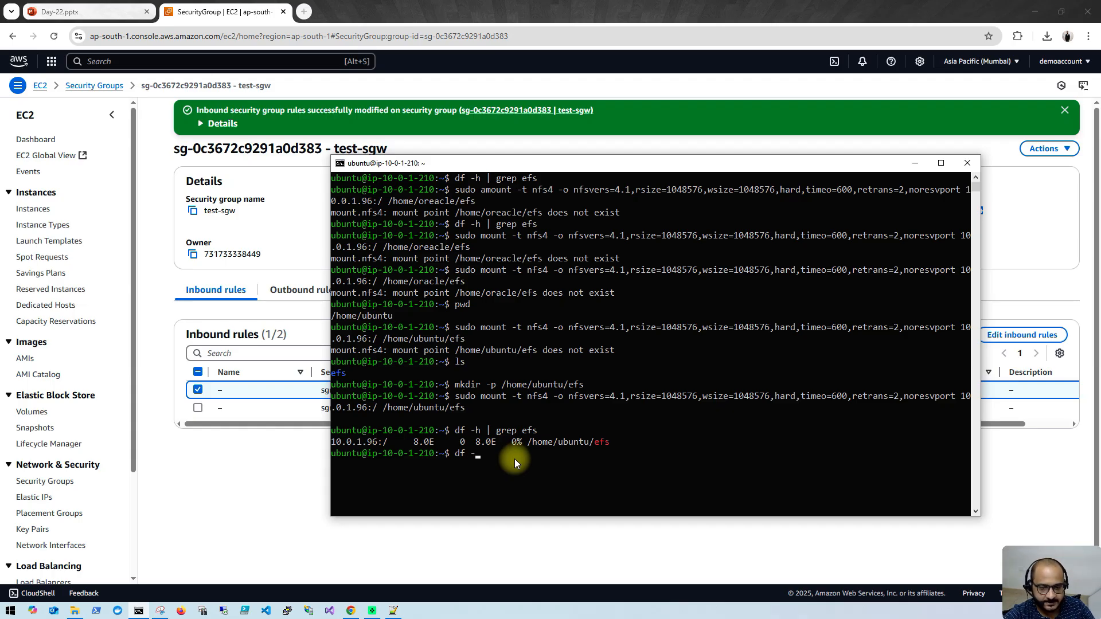
text(h)
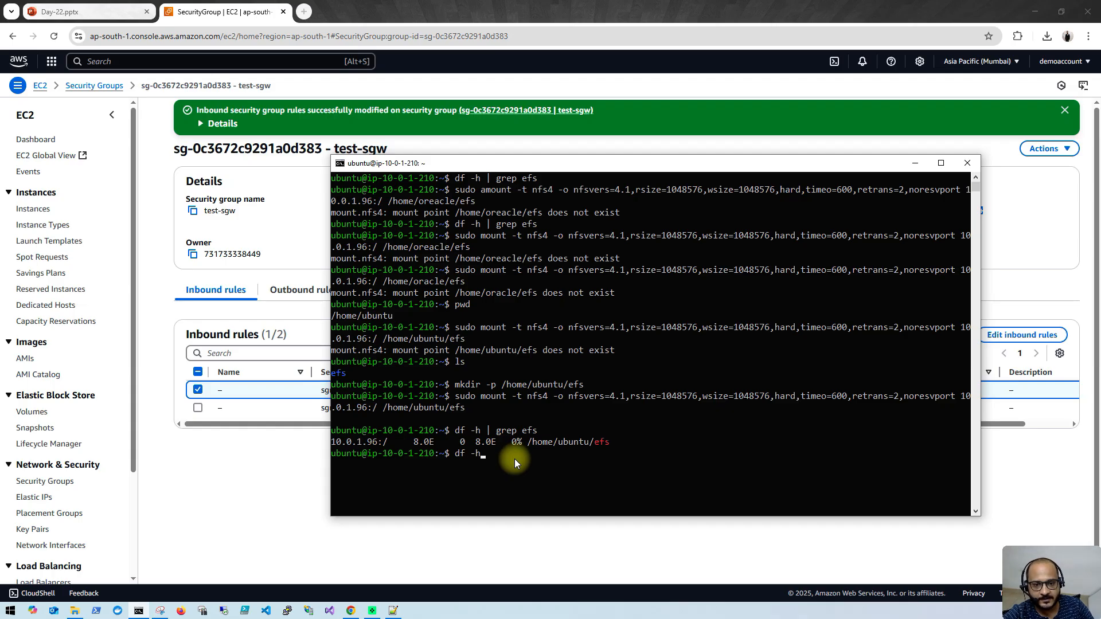
key(Return)
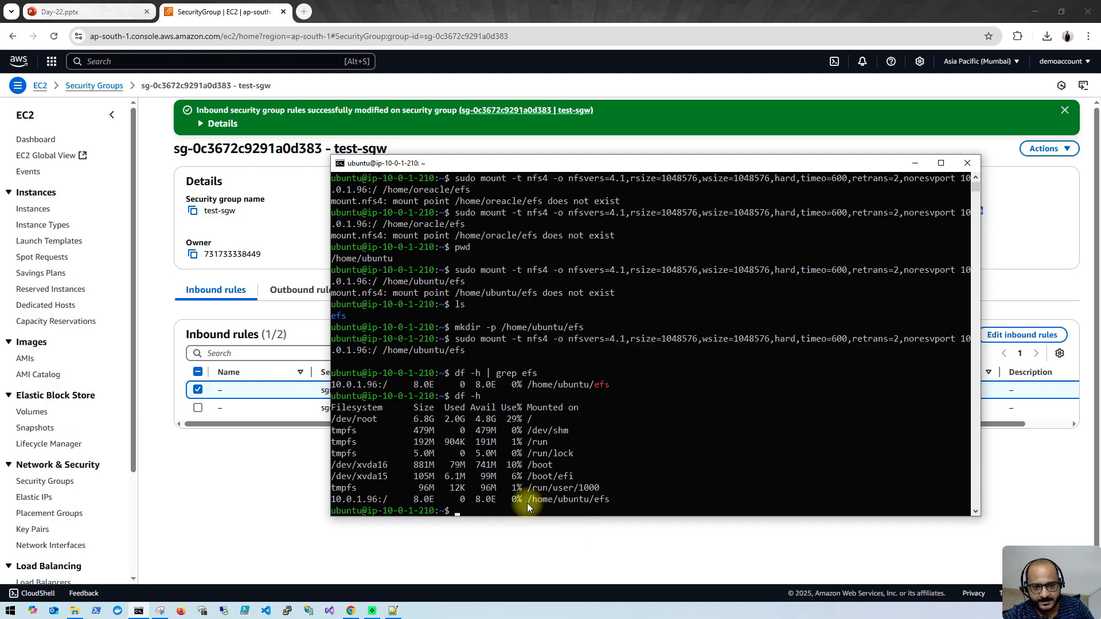
drag(523, 500, 611, 504)
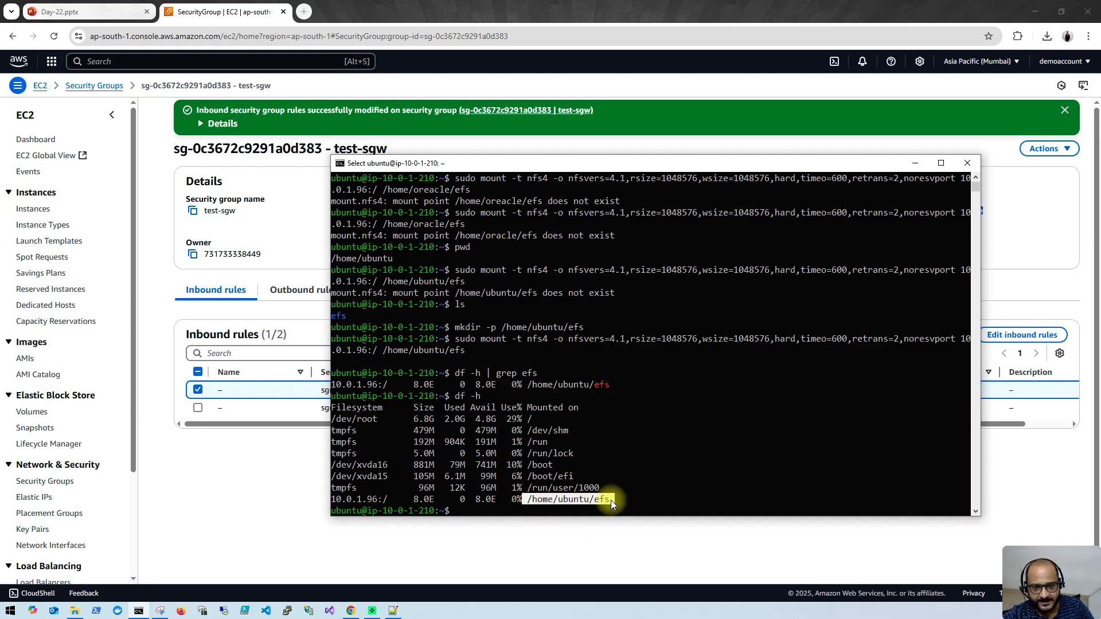
drag(394, 500, 326, 503)
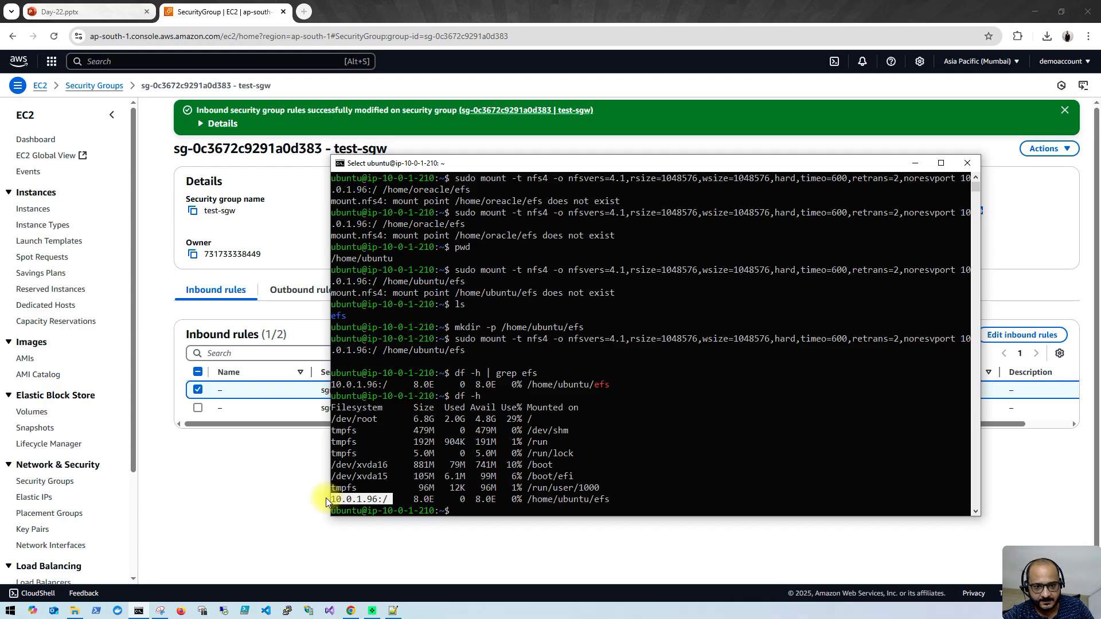